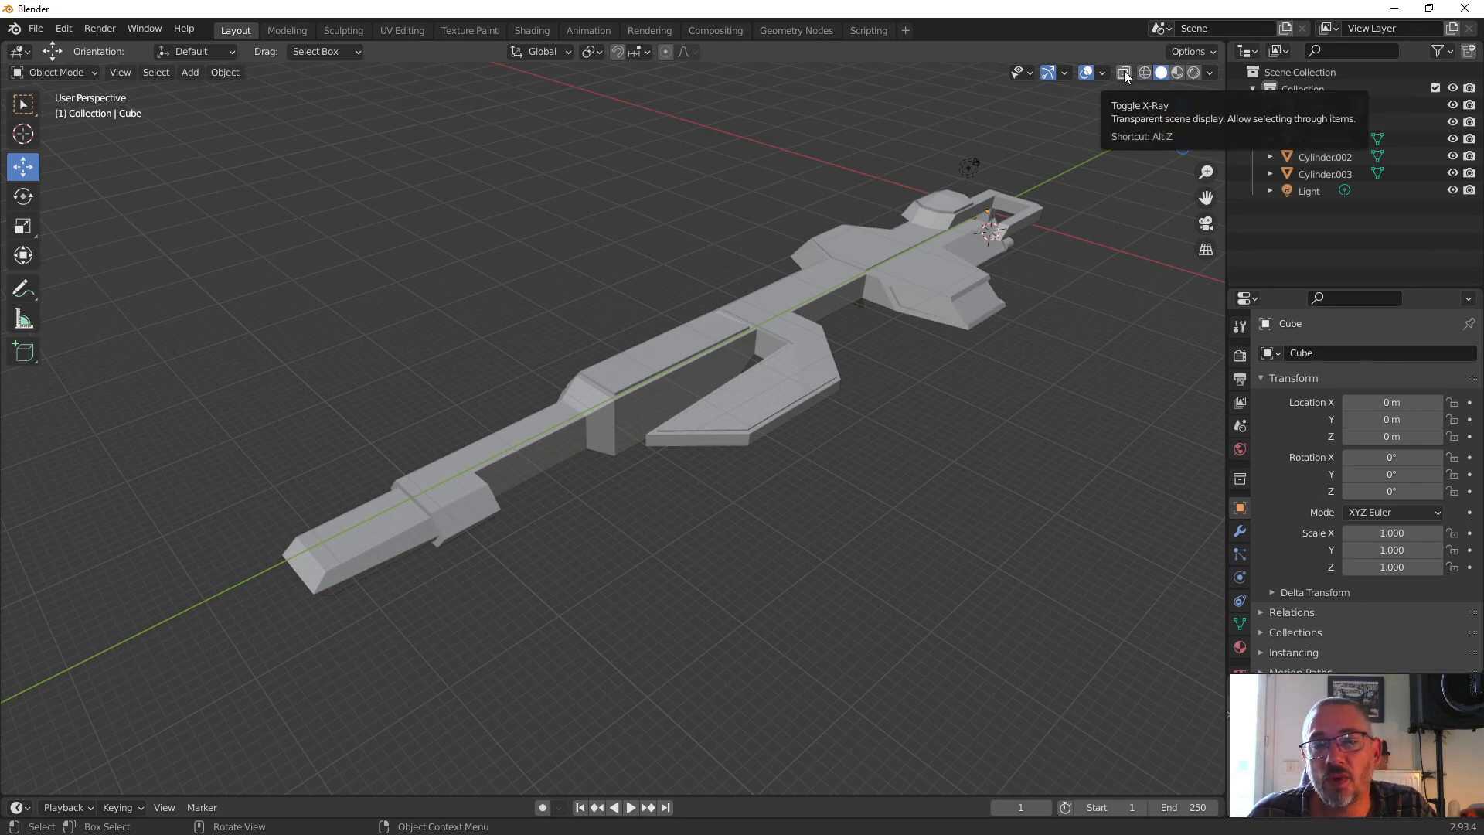
Step: Turn on X-ray, enter Edit Mode with vertex selection, and select a hidden vertex through the ship's hull
click(1124, 71)
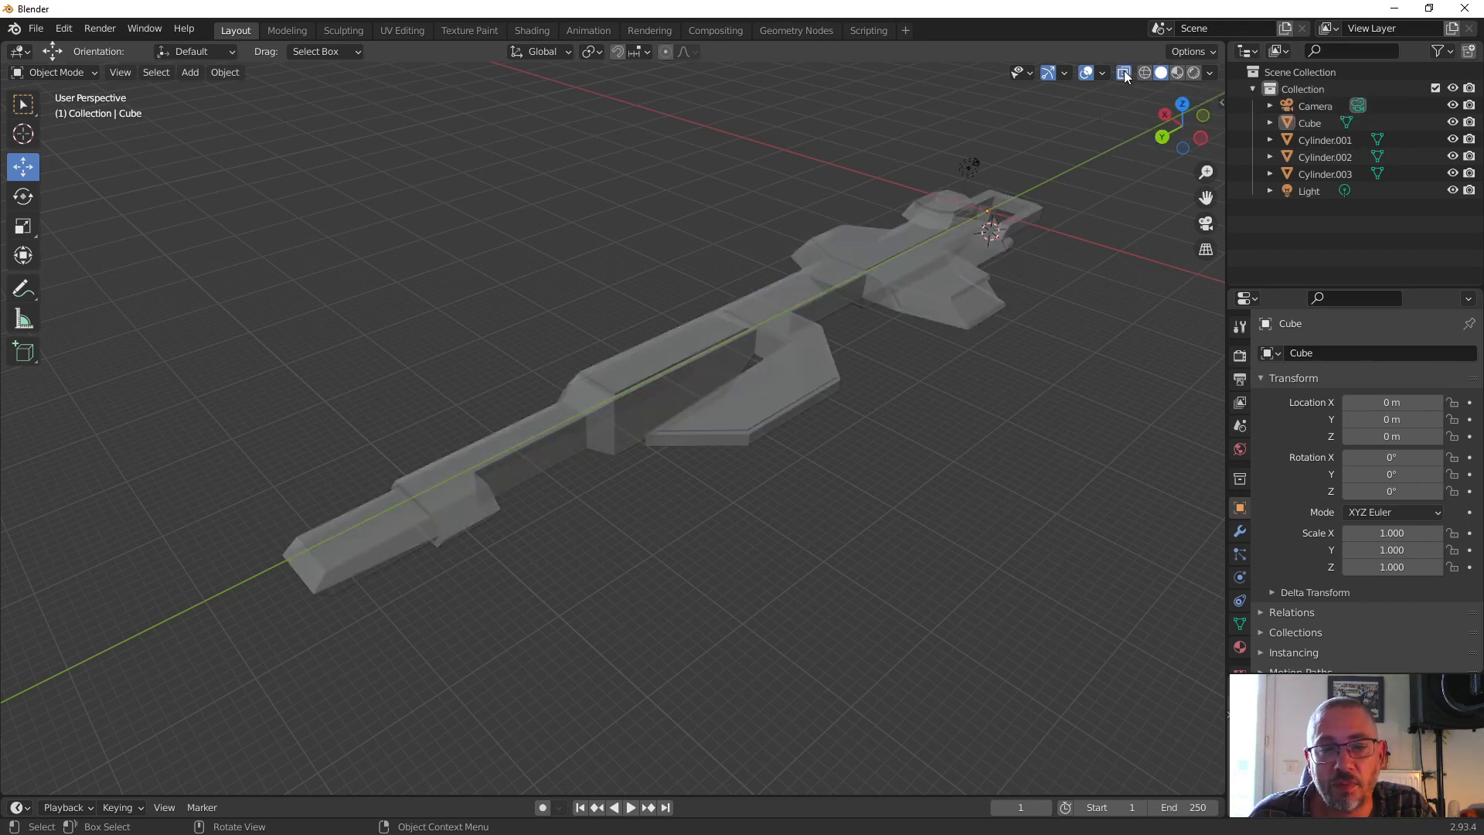
key(Tab)
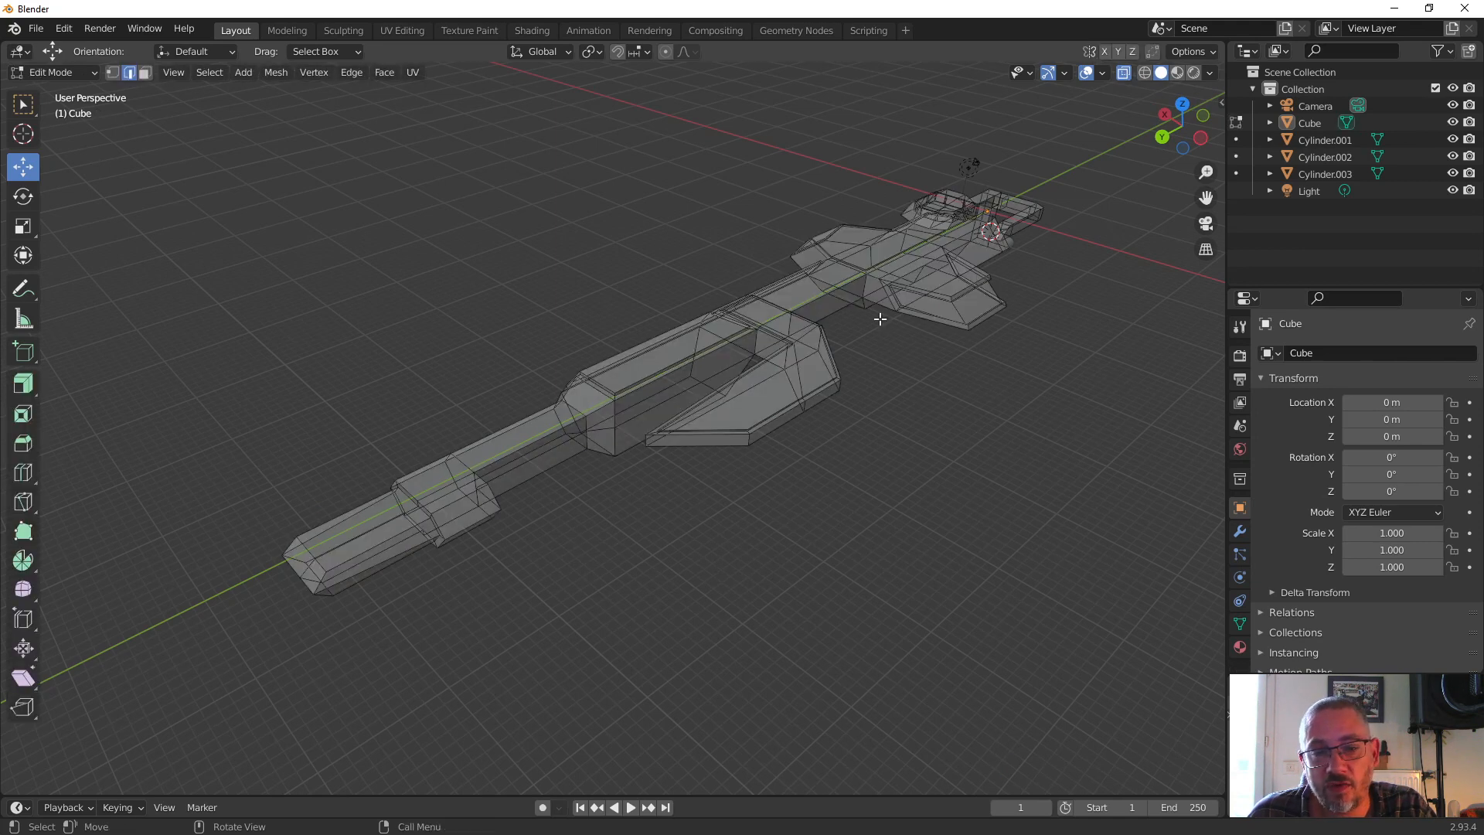
scroll(880, 319, up, 6)
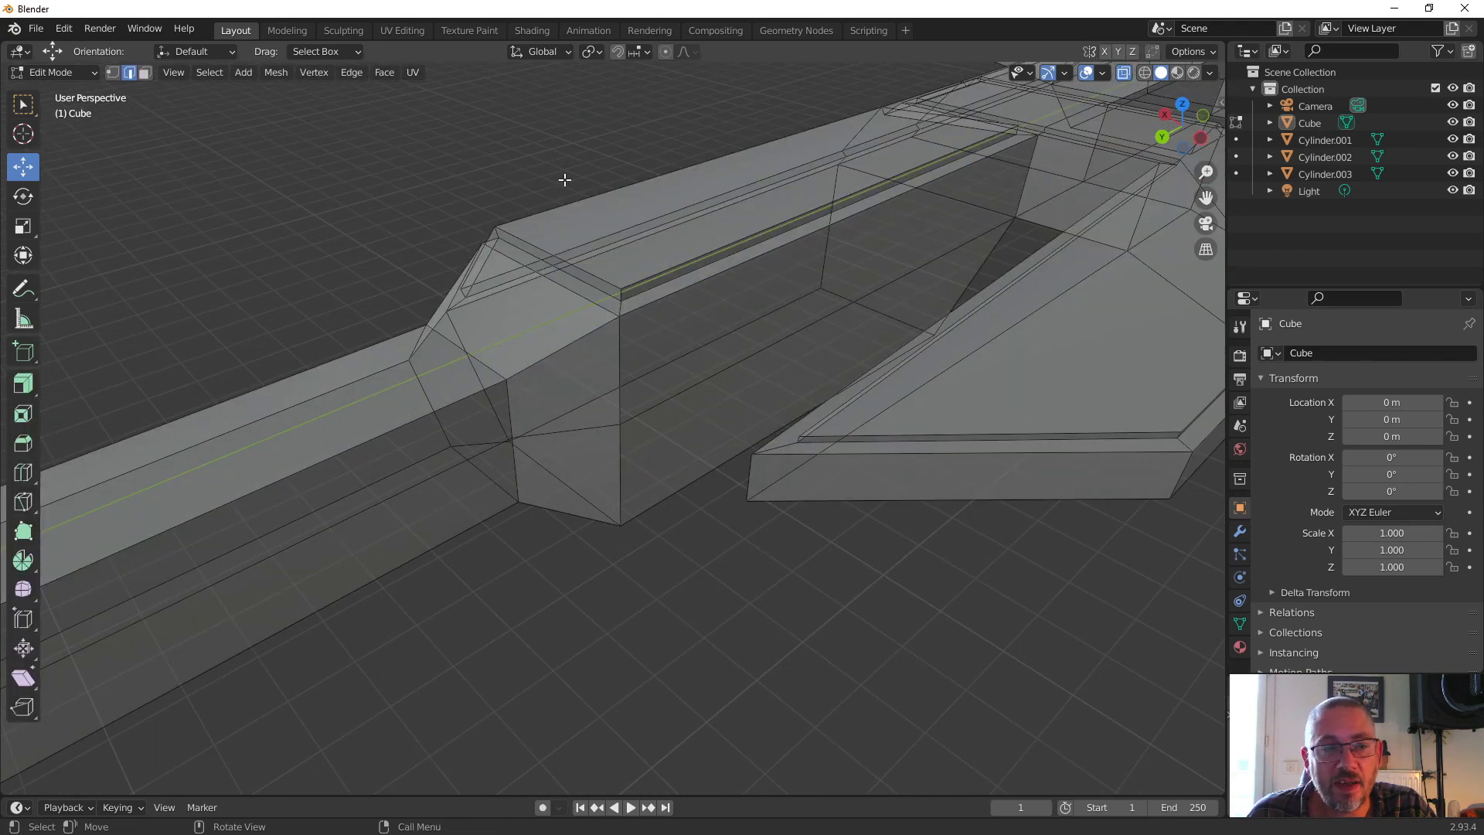
click(113, 74)
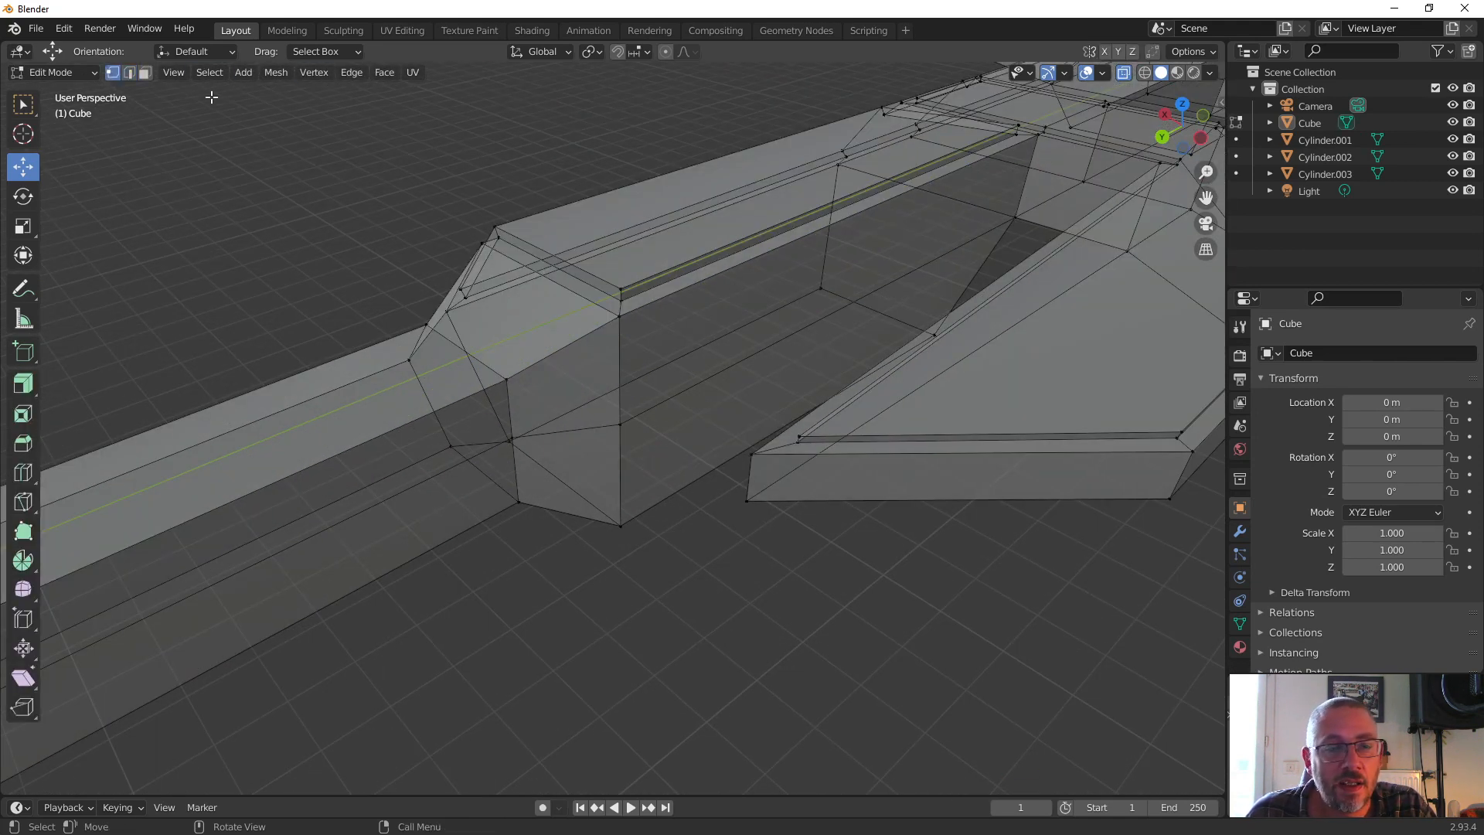
click(821, 289)
middle_drag(809, 255, 798, 331)
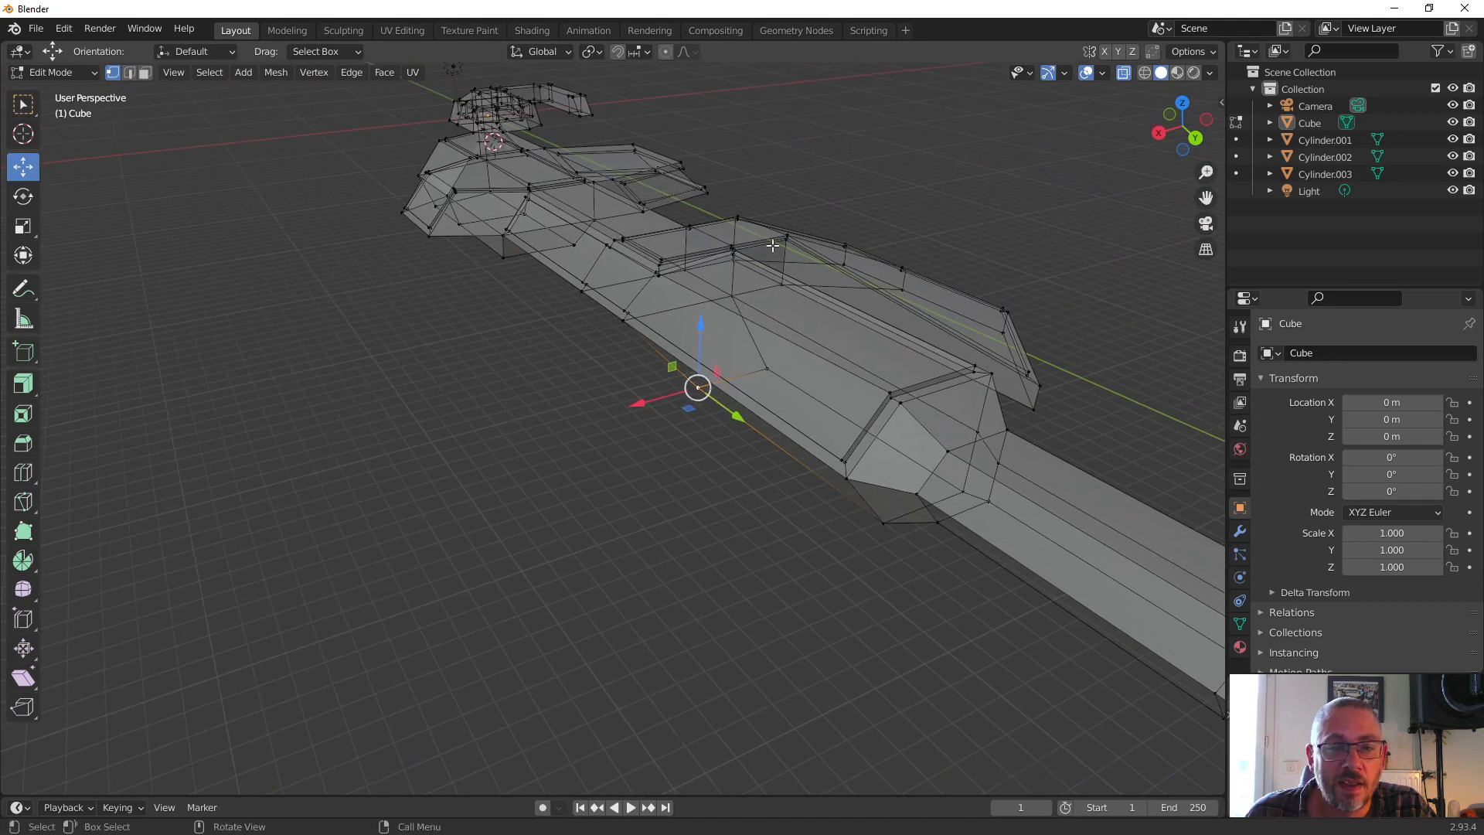
Step: Turn off X-ray, clear the selection, and try to select the vertices hidden beneath the hull's top face
click(1124, 71)
key(alt+a)
click(779, 313)
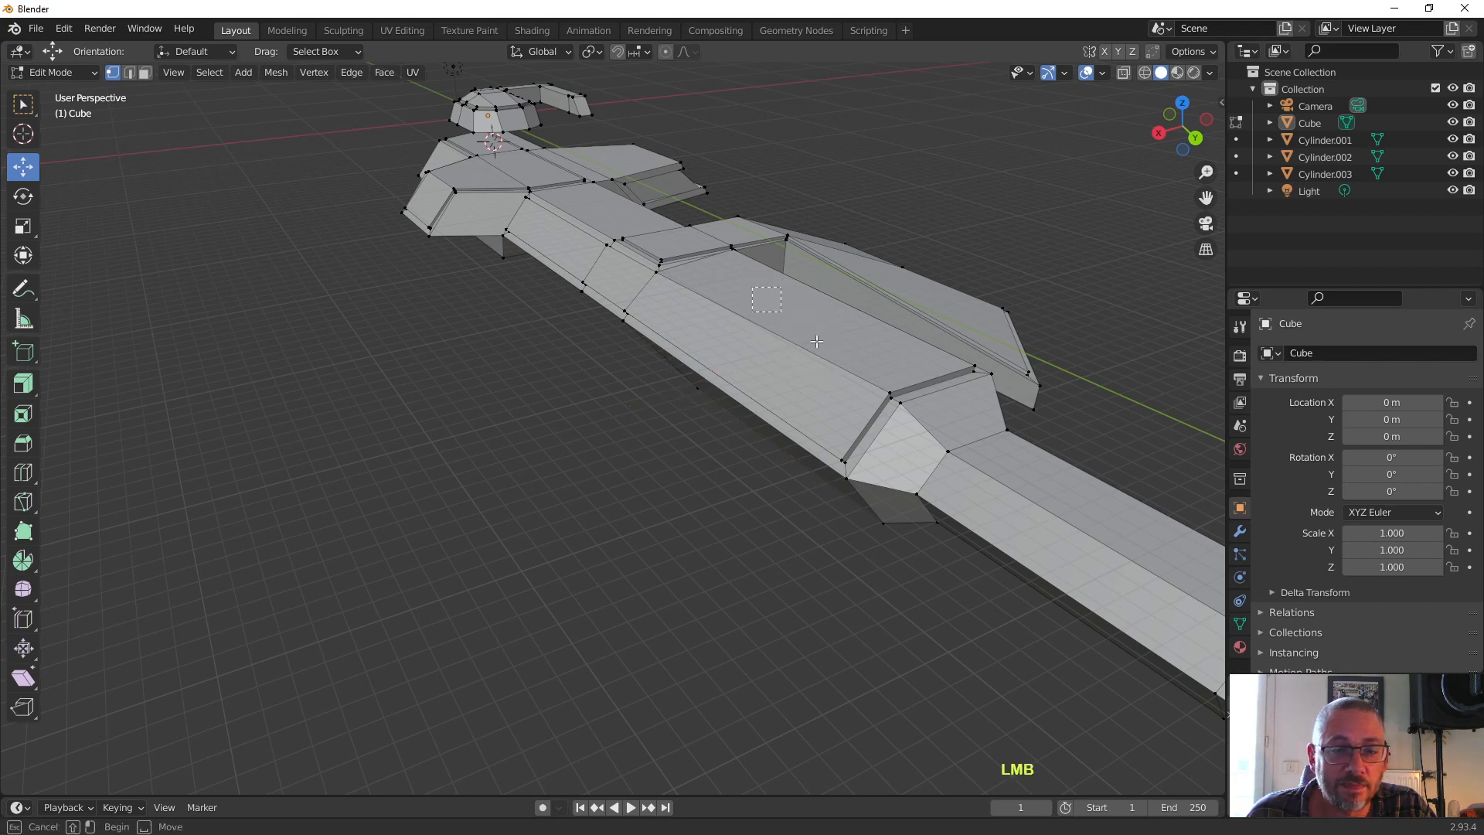
Step: Turn on X-ray and select the hidden vertices through the hull's top face, then turn X-ray off and deselect everything
click(1122, 73)
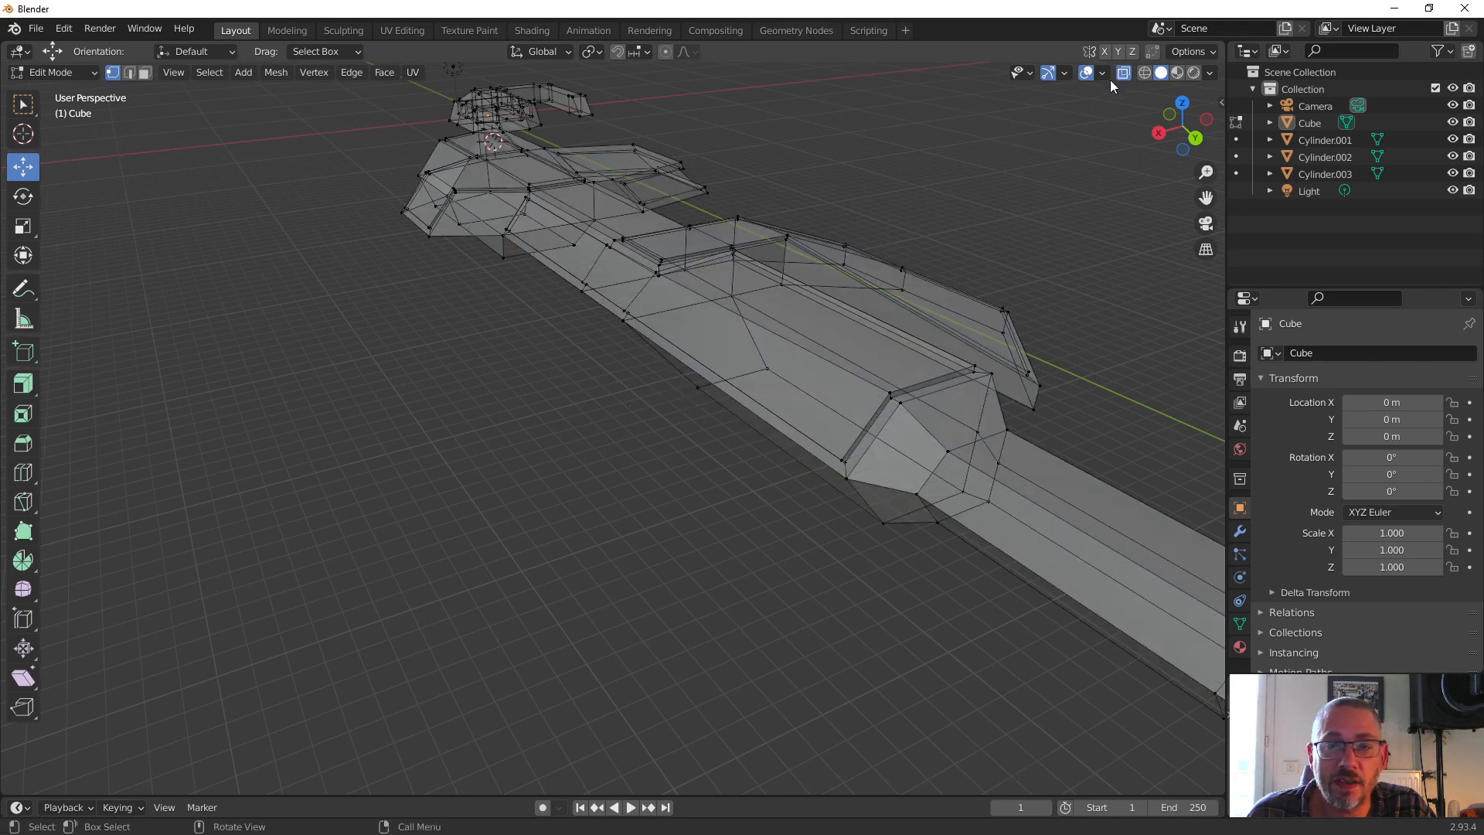
click(756, 310)
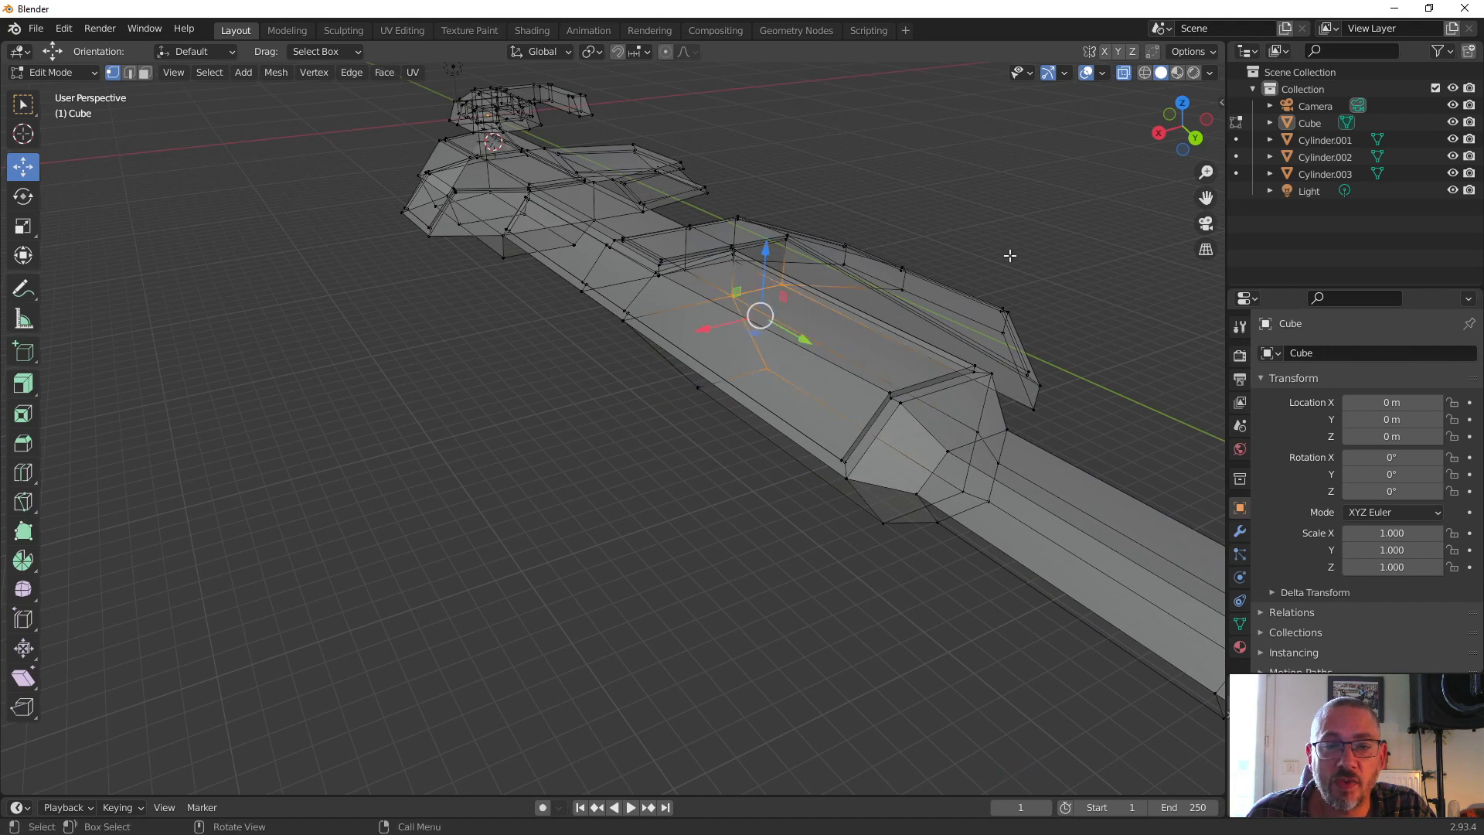
click(1124, 76)
middle_drag(994, 278, 906, 294)
click(838, 332)
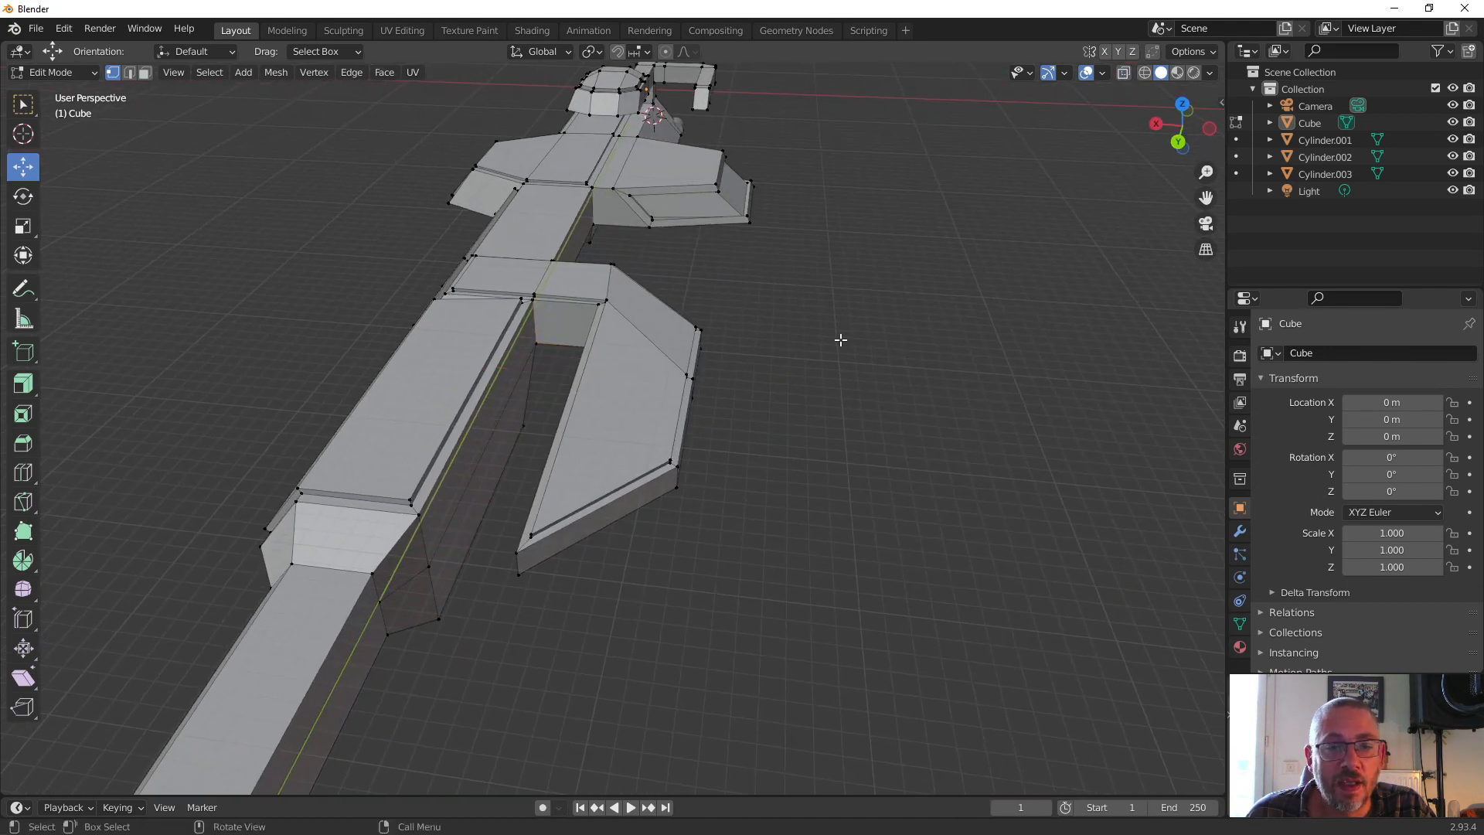
shift+middle_drag(841, 337, 1133, 92)
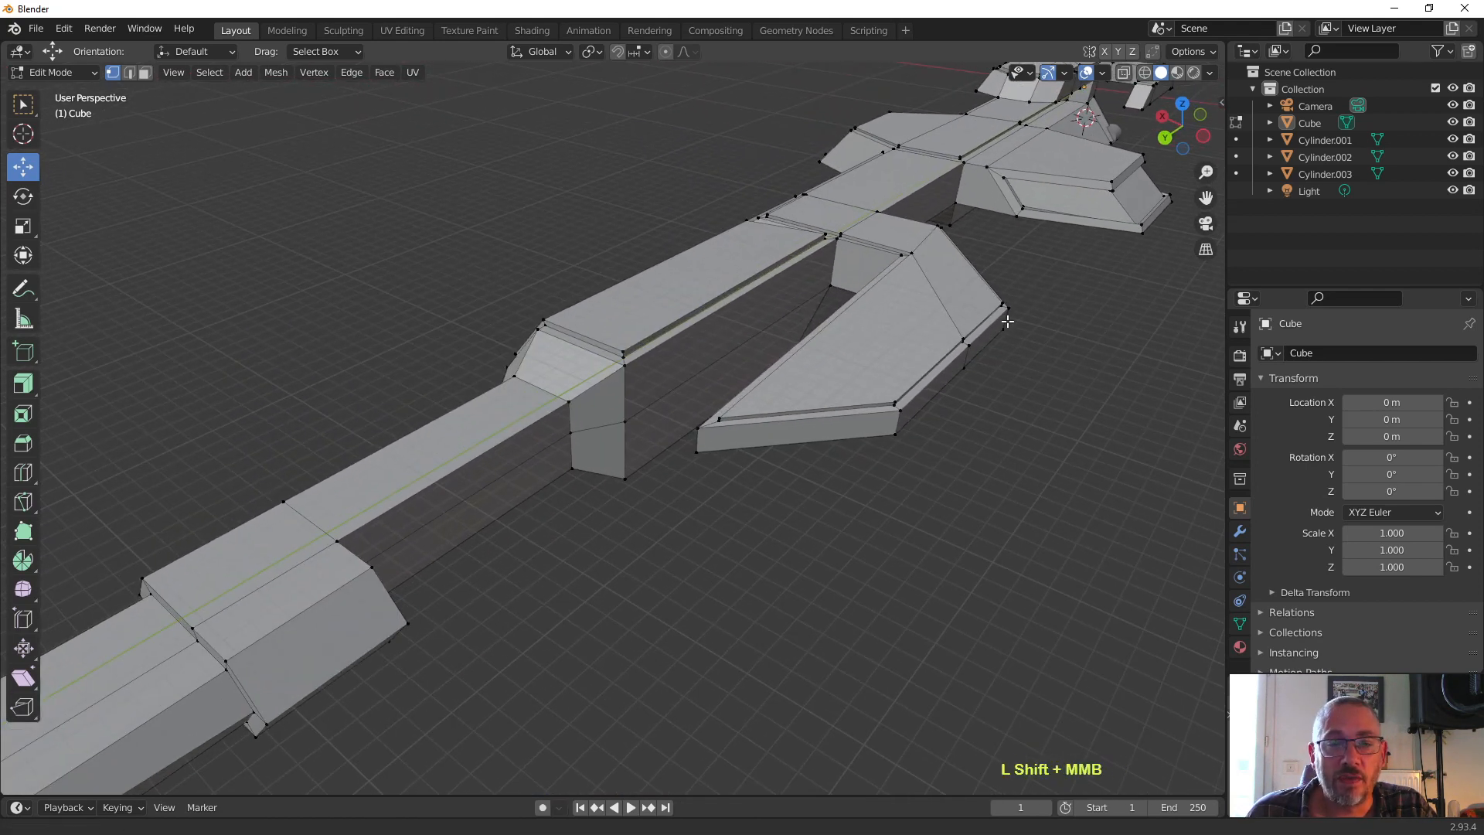
Step: Switch the viewport to wireframe shading and toggle all viewport overlays off and back on
click(1145, 72)
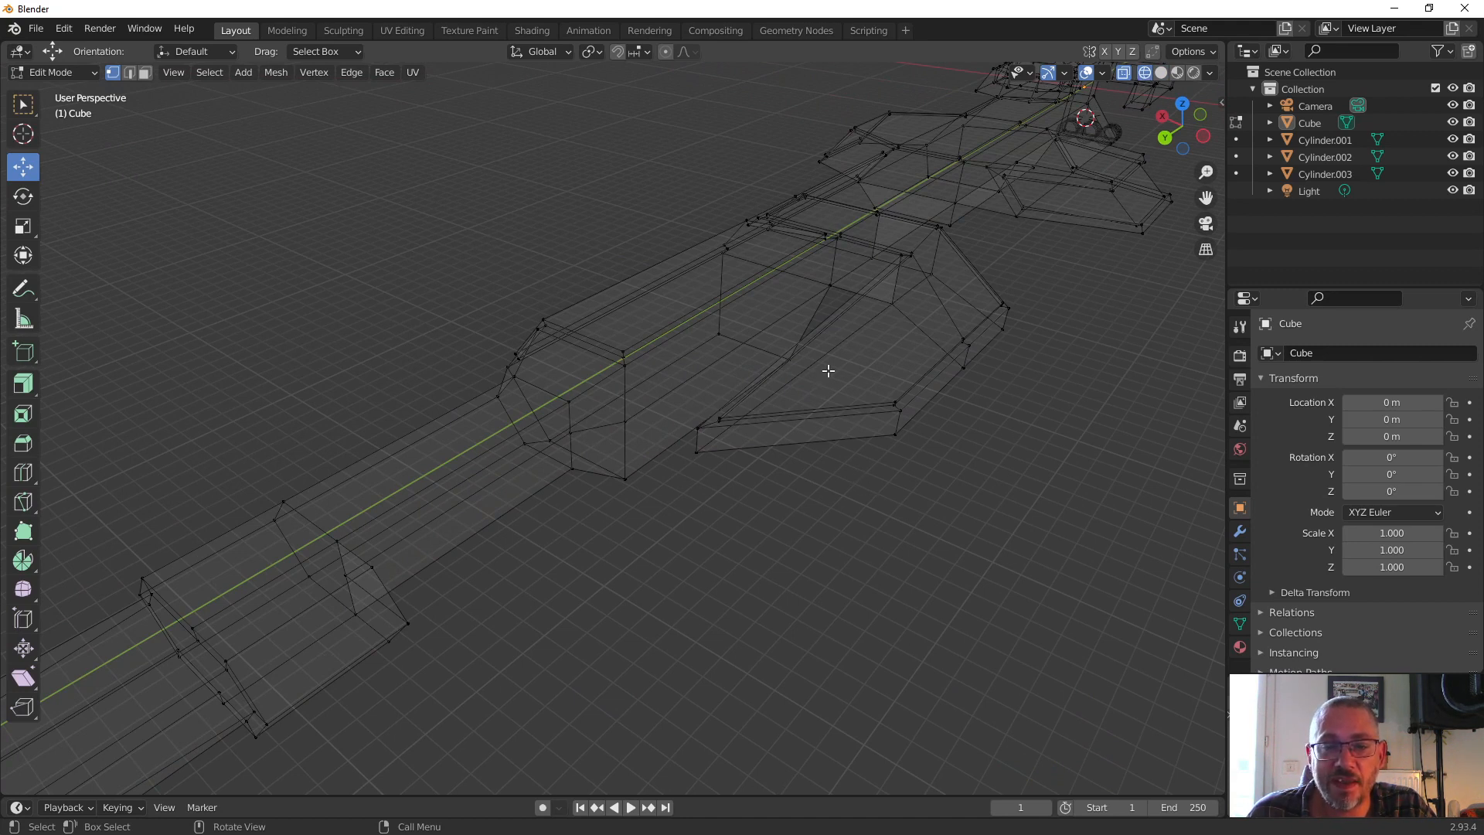
click(1085, 72)
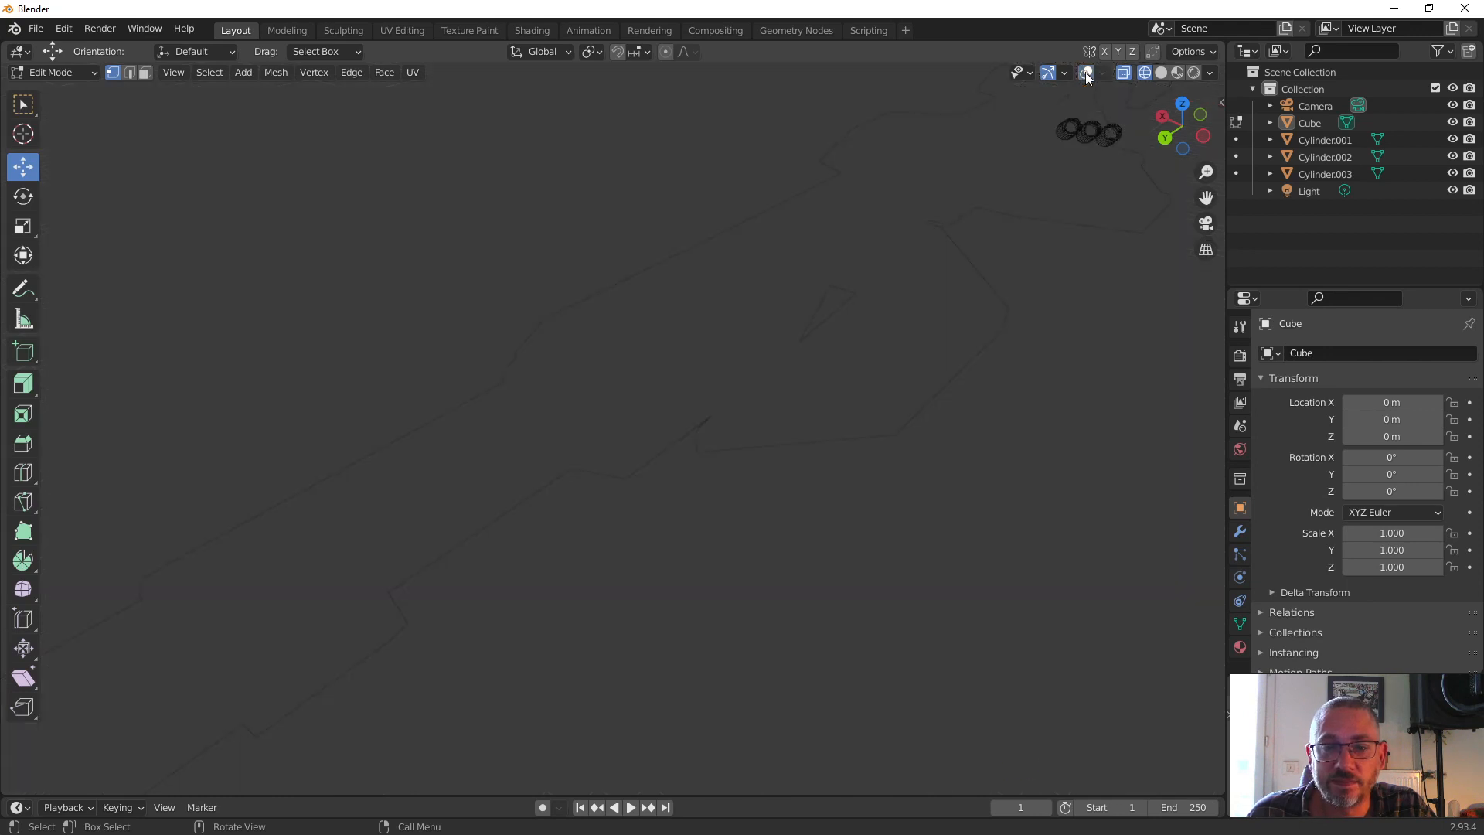
click(1085, 72)
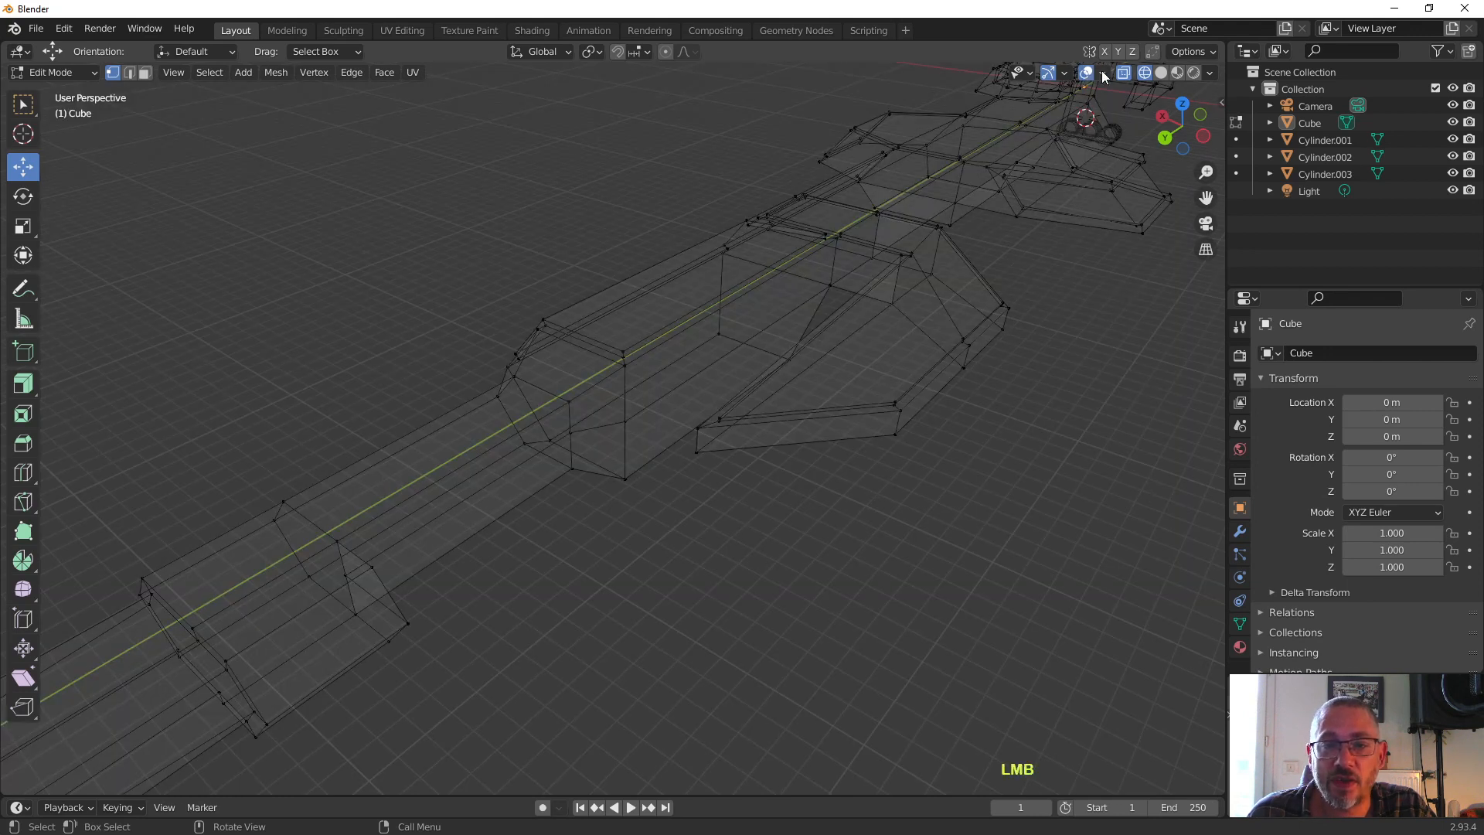
Step: Hide the floor grid in the viewport overlays and check the wireframe ship without it
click(1101, 72)
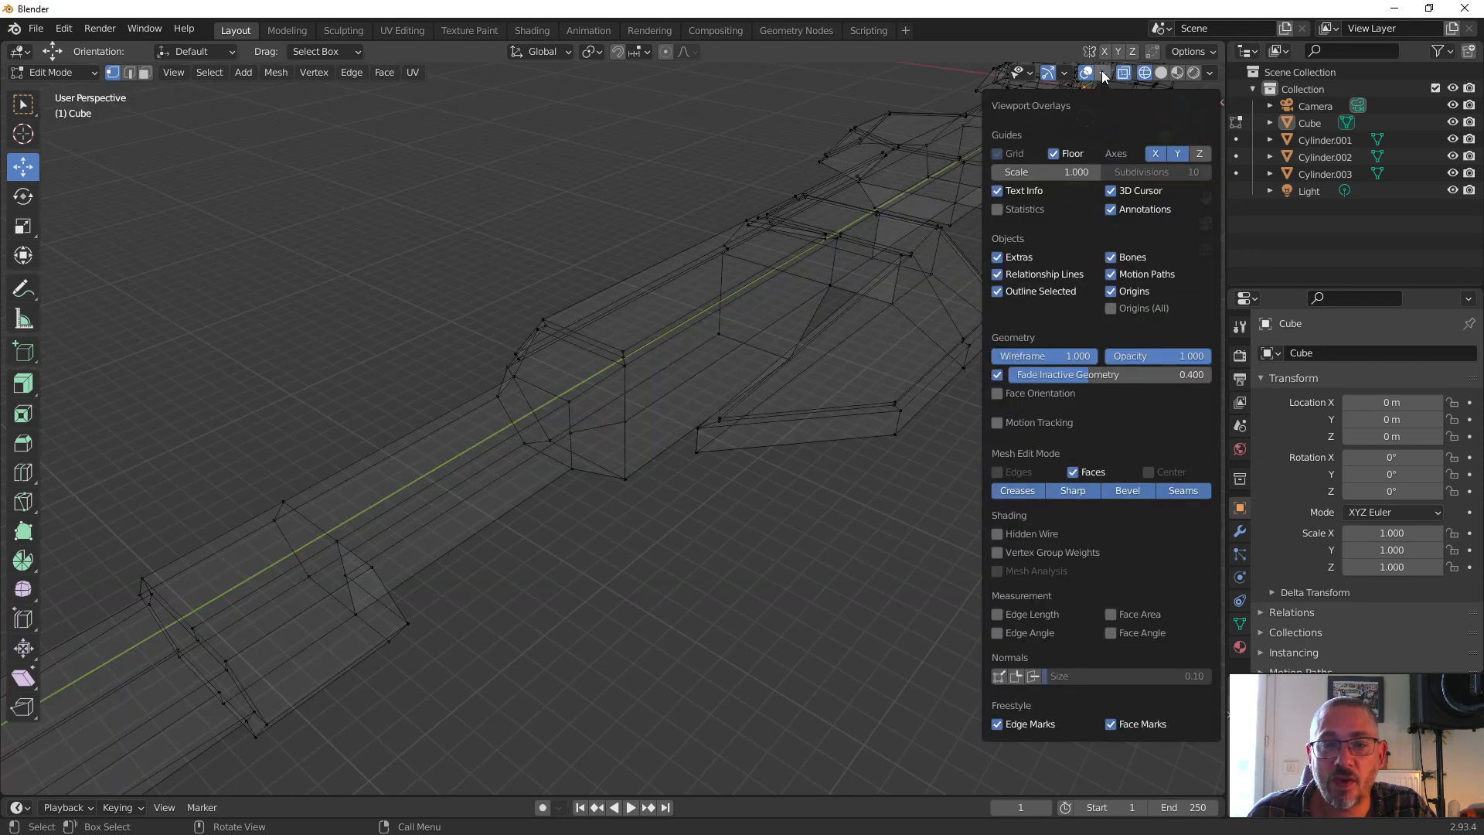
click(1053, 155)
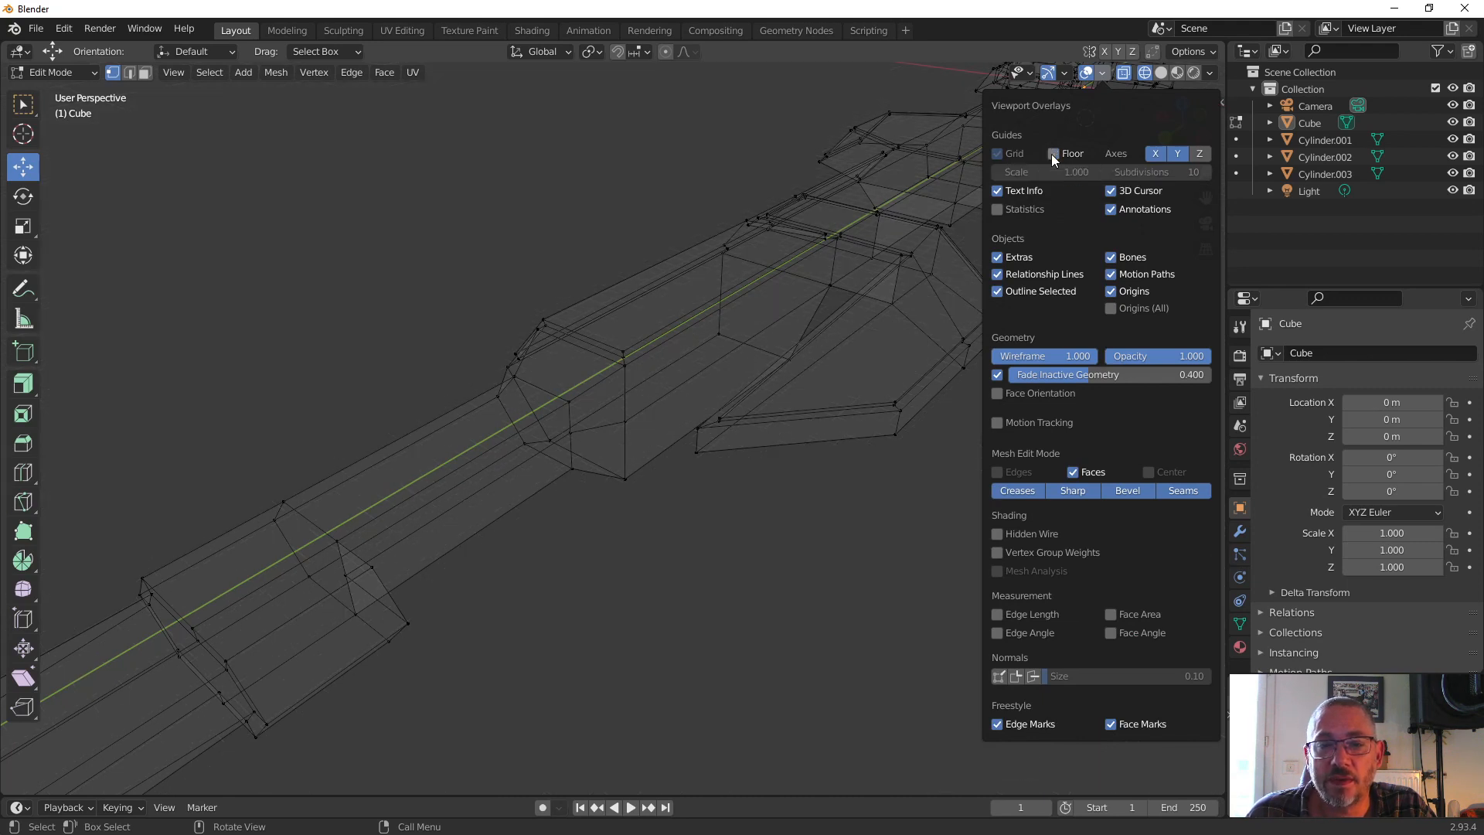
middle_drag(804, 387, 914, 368)
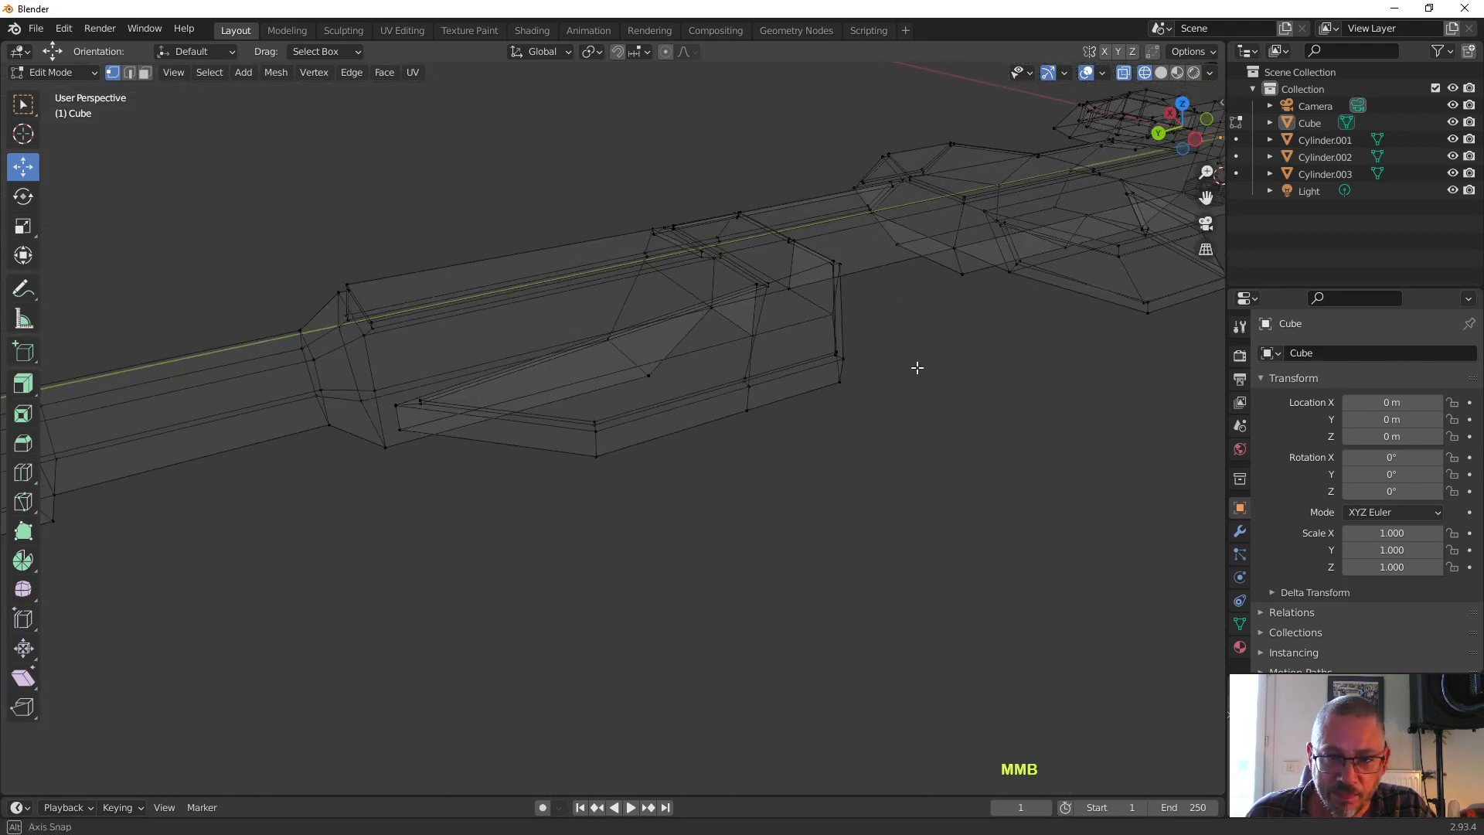
click(1104, 74)
click(1103, 74)
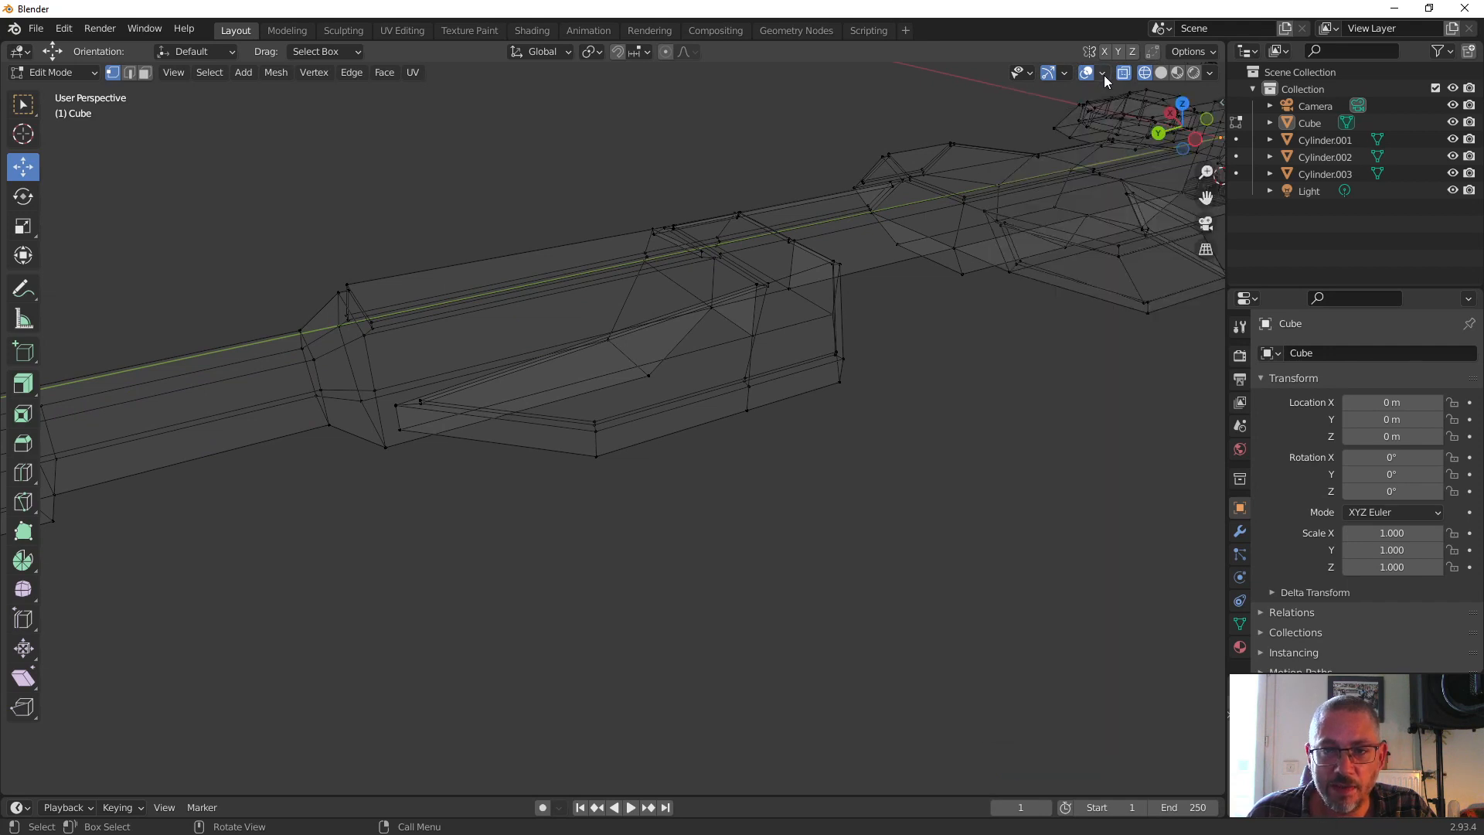
click(1104, 74)
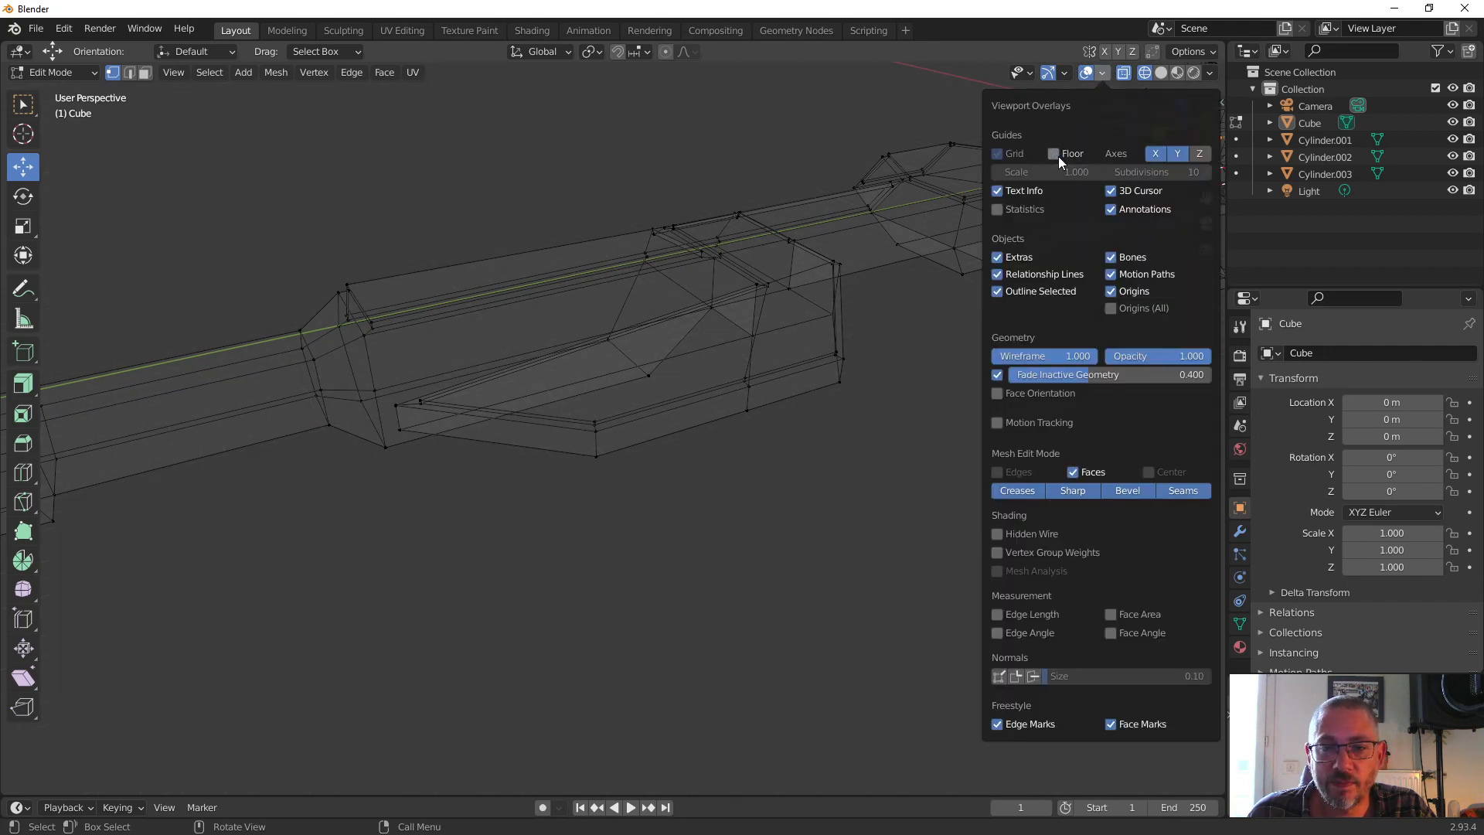
middle_drag(928, 407, 894, 410)
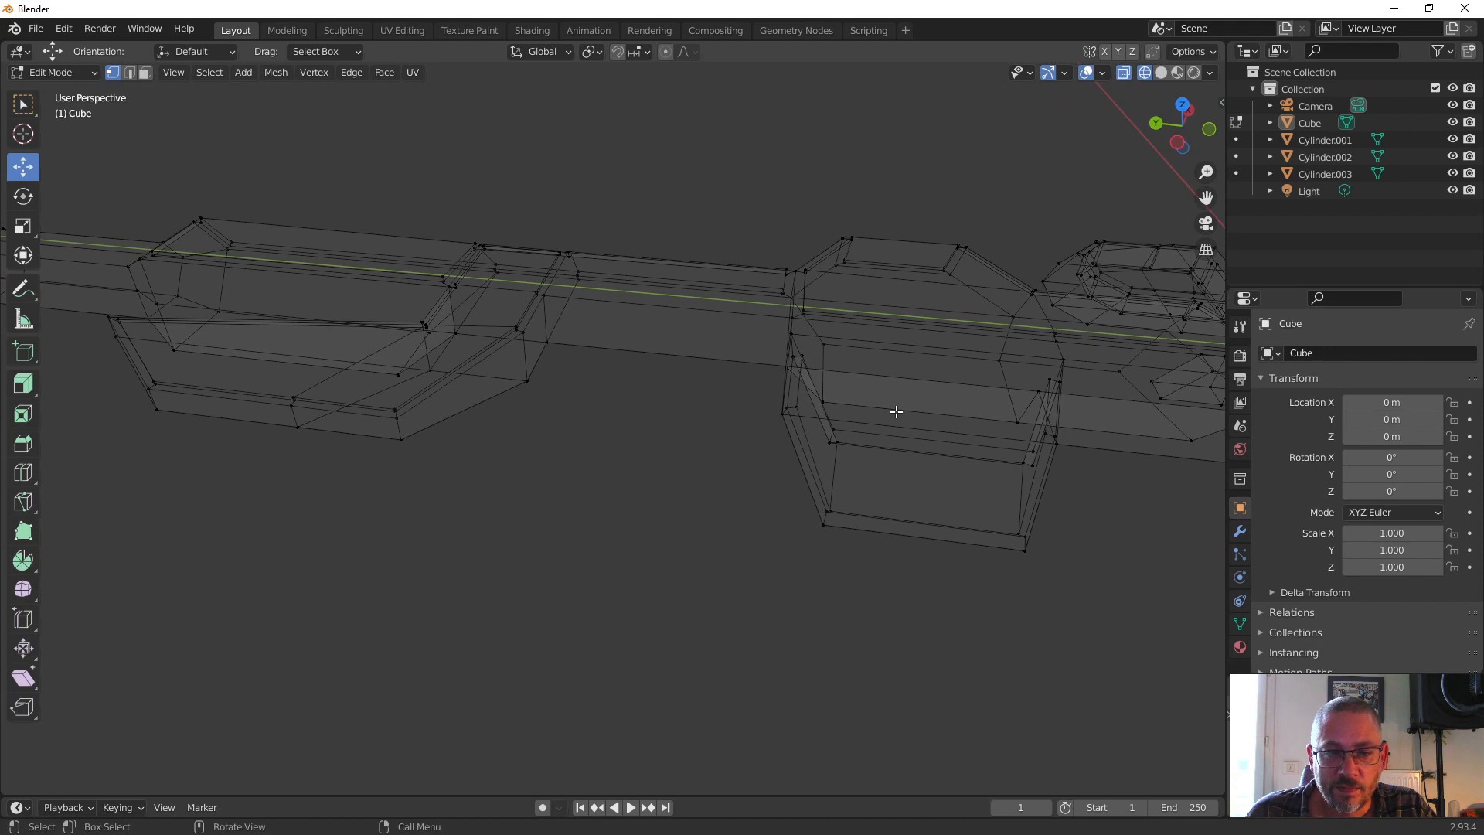
Step: Turn off X-ray for wireframe shading, view the ship without its hidden edges, and return to solid shading
click(1123, 74)
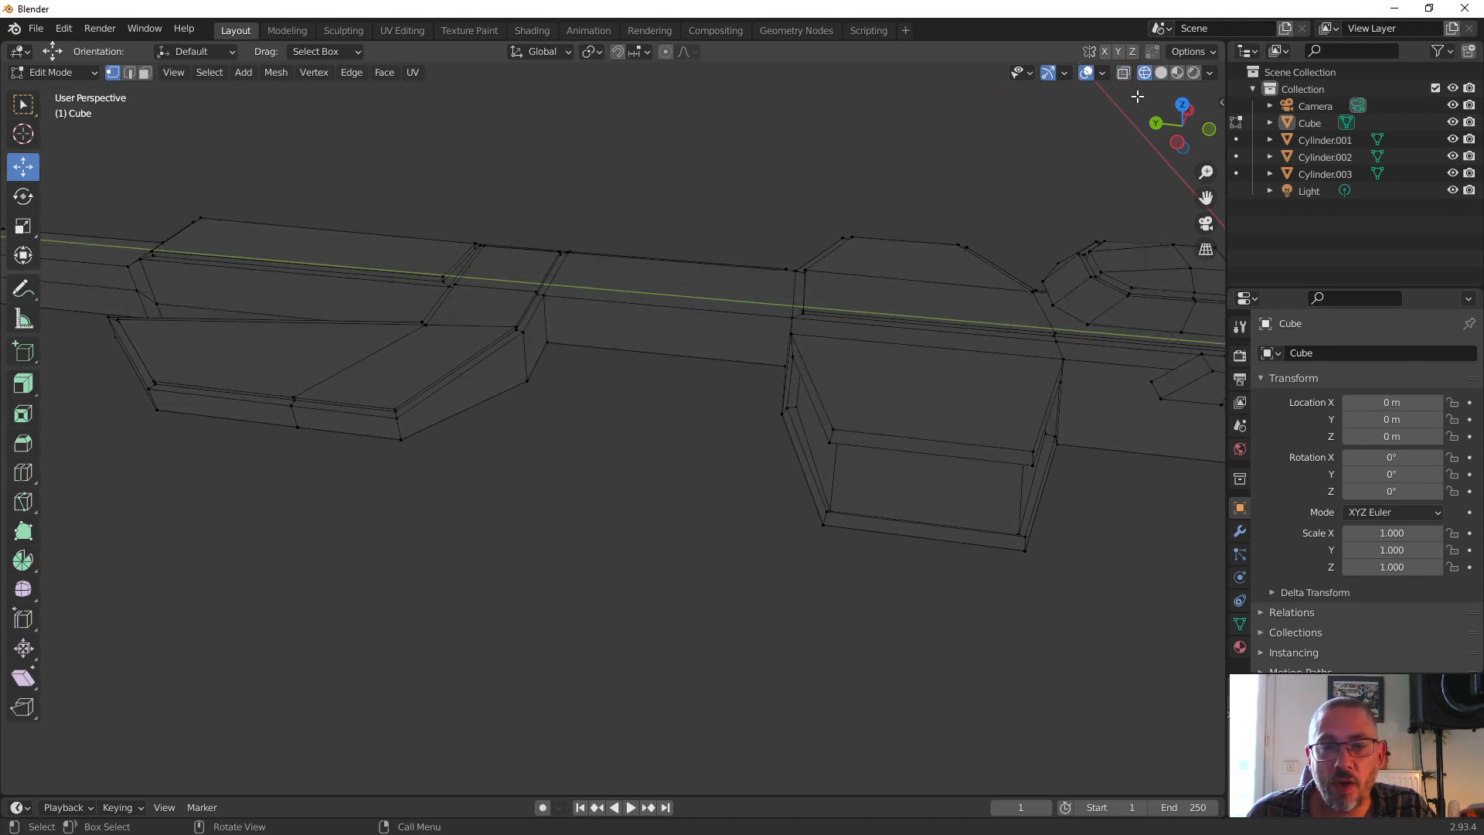
shift+middle_drag(950, 288, 440, 172)
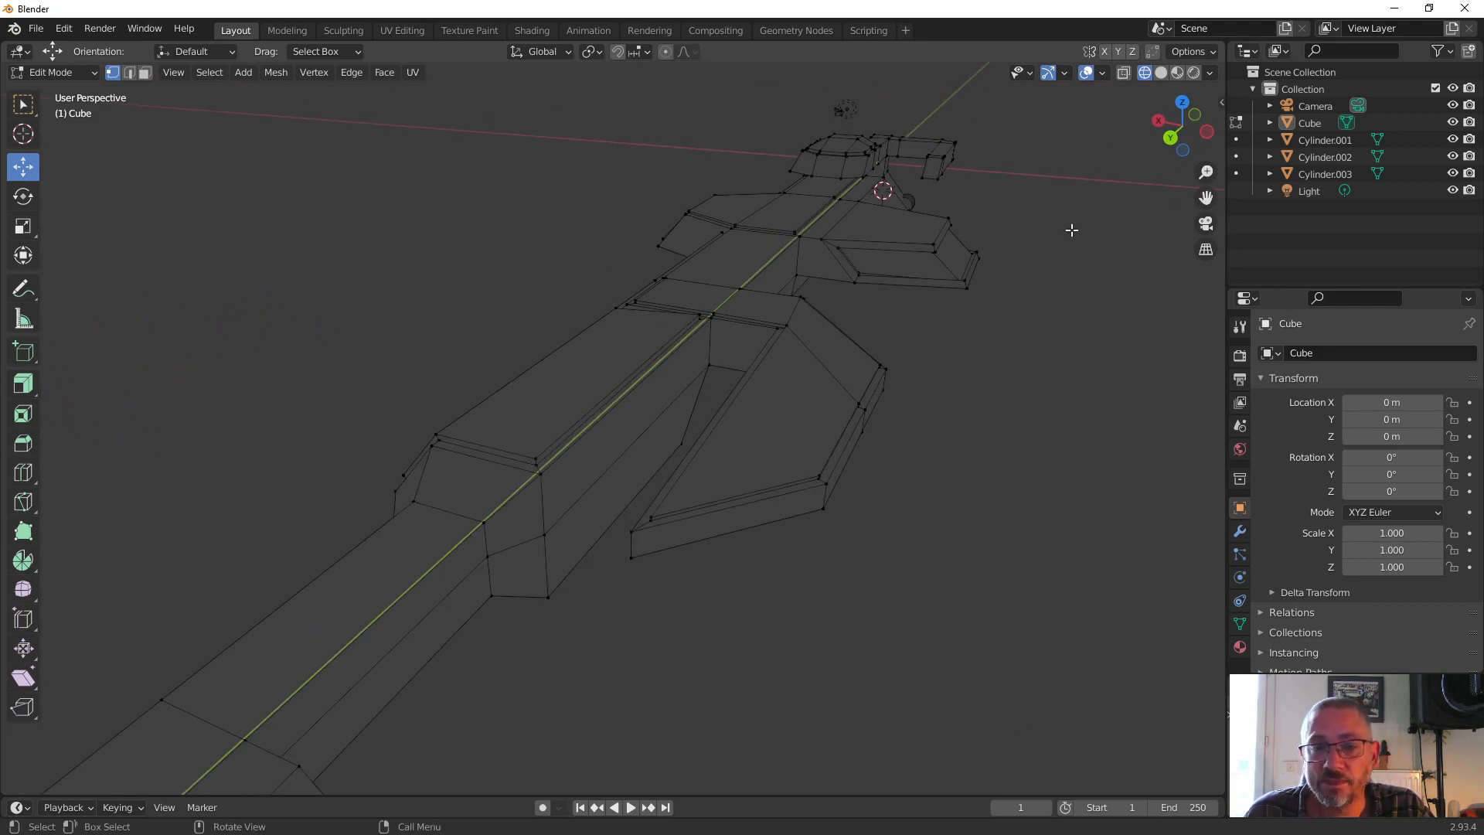
click(1162, 73)
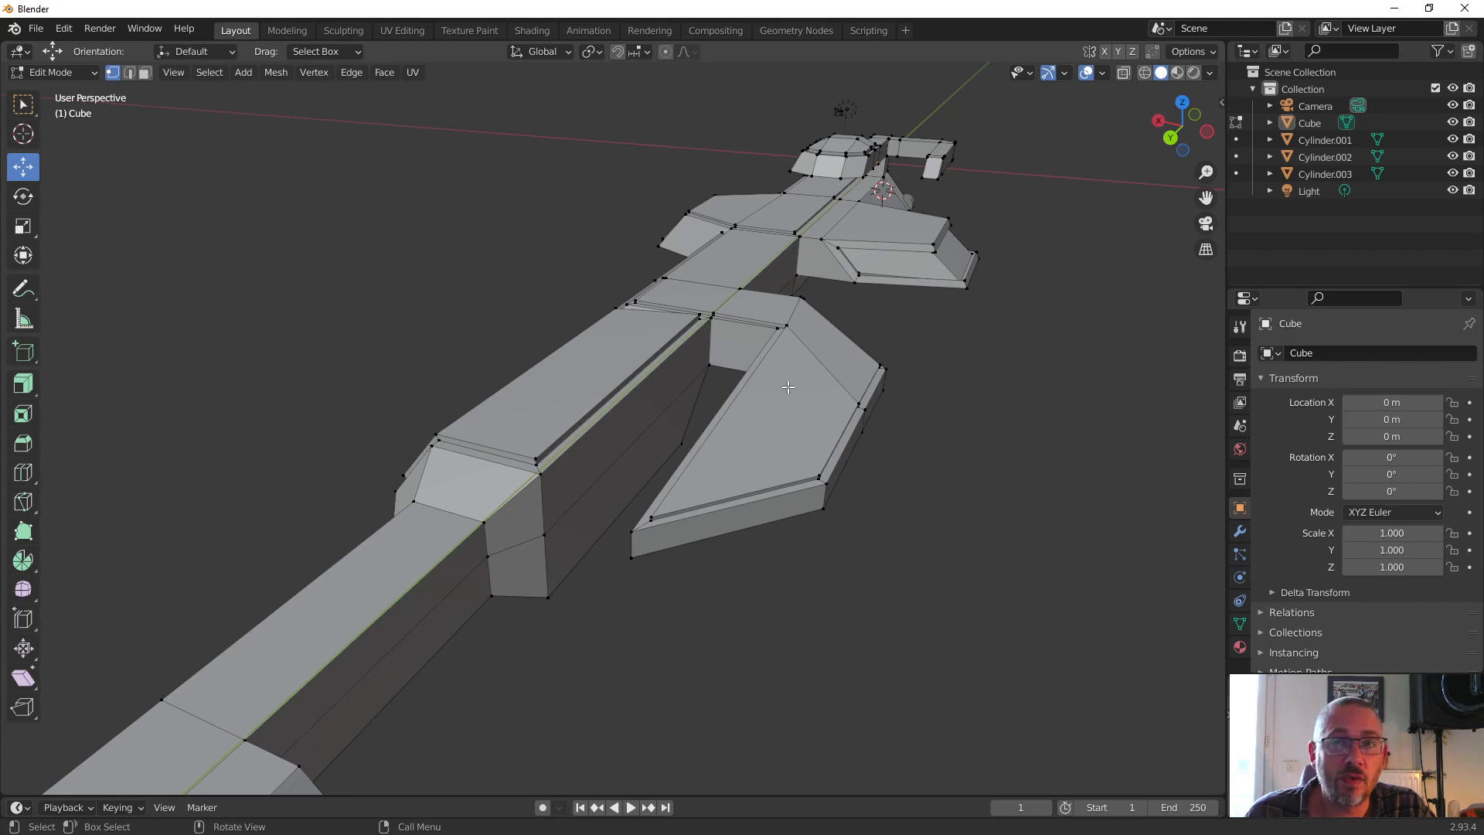
Step: Set the solid shading's Studio lighting to the pale blue-grey preset
click(1210, 73)
click(1200, 202)
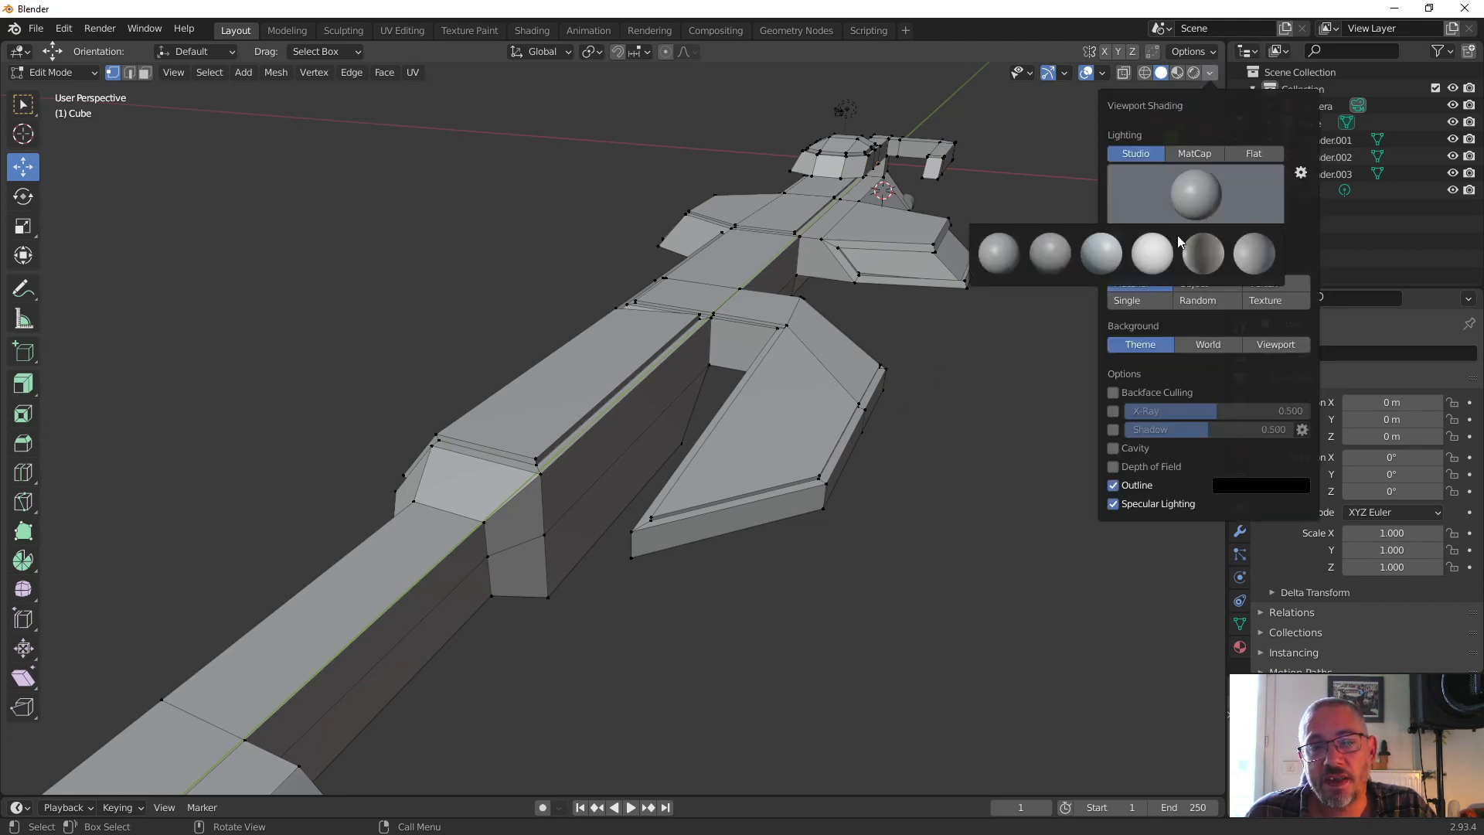
click(1105, 252)
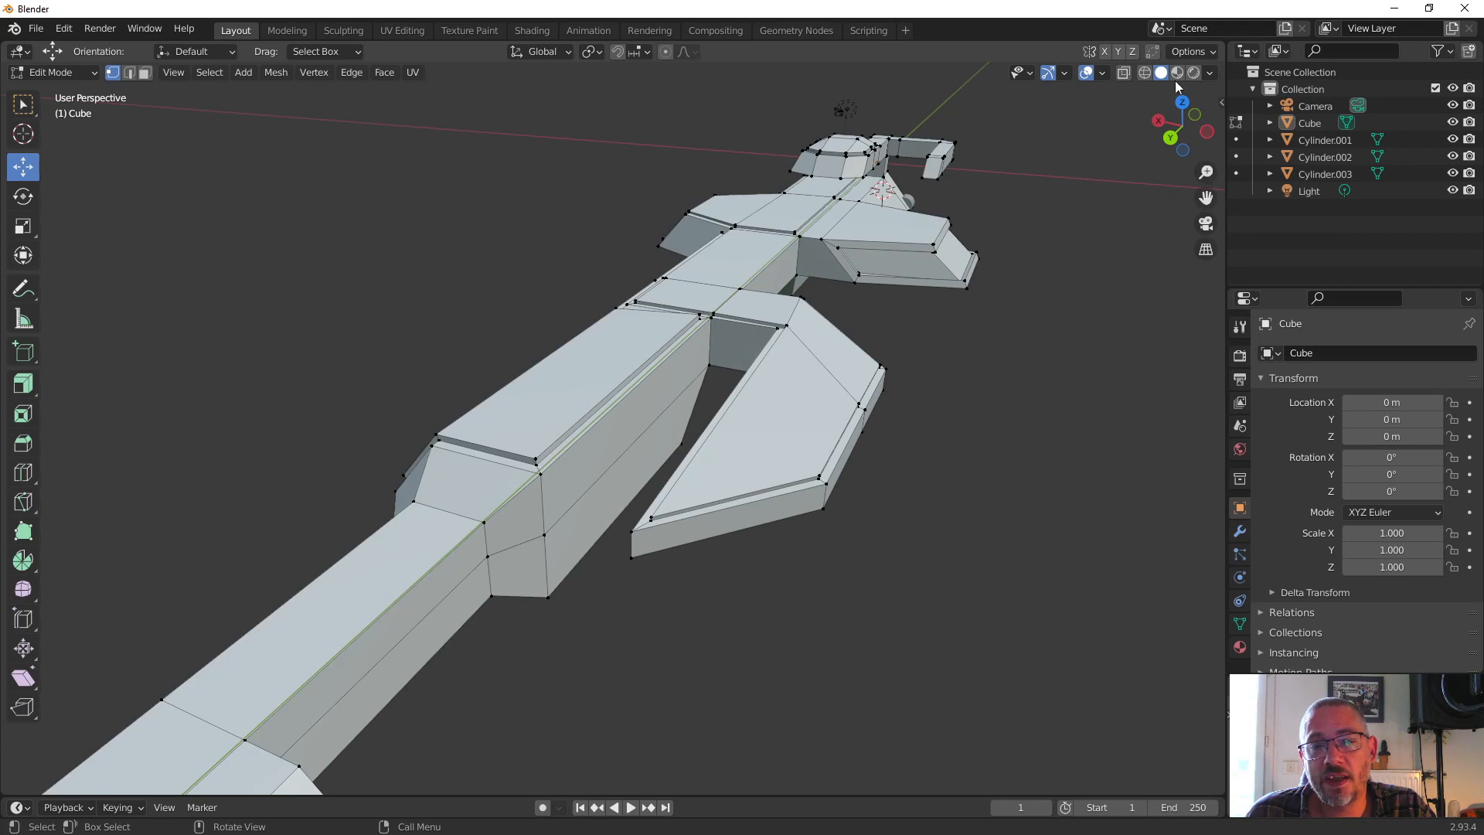
Step: Switch the solid shading's lighting to MatCap and choose the blue-grey metallic sphere with the orange highlight
click(1212, 75)
click(1195, 154)
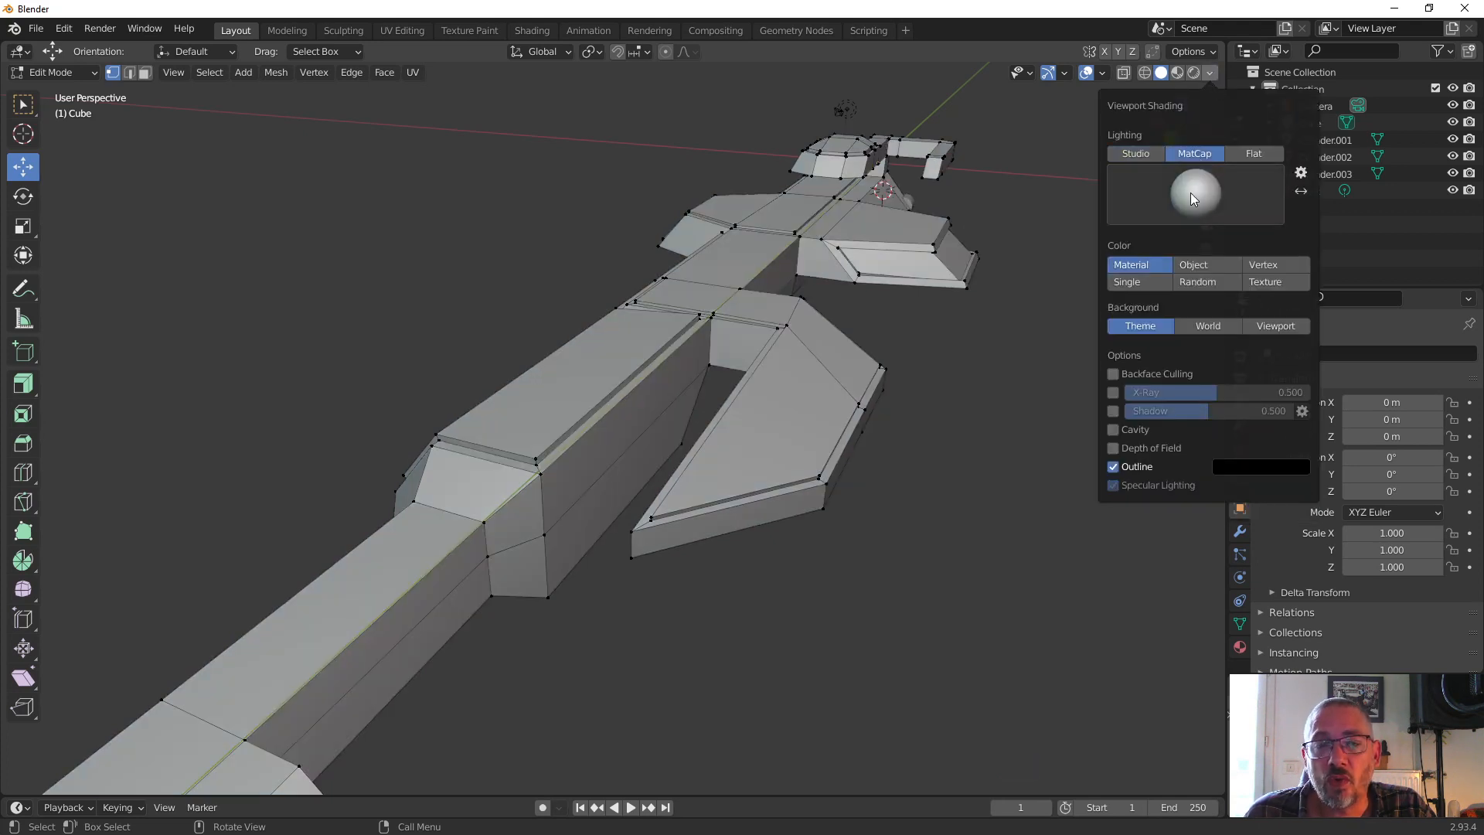
click(1159, 208)
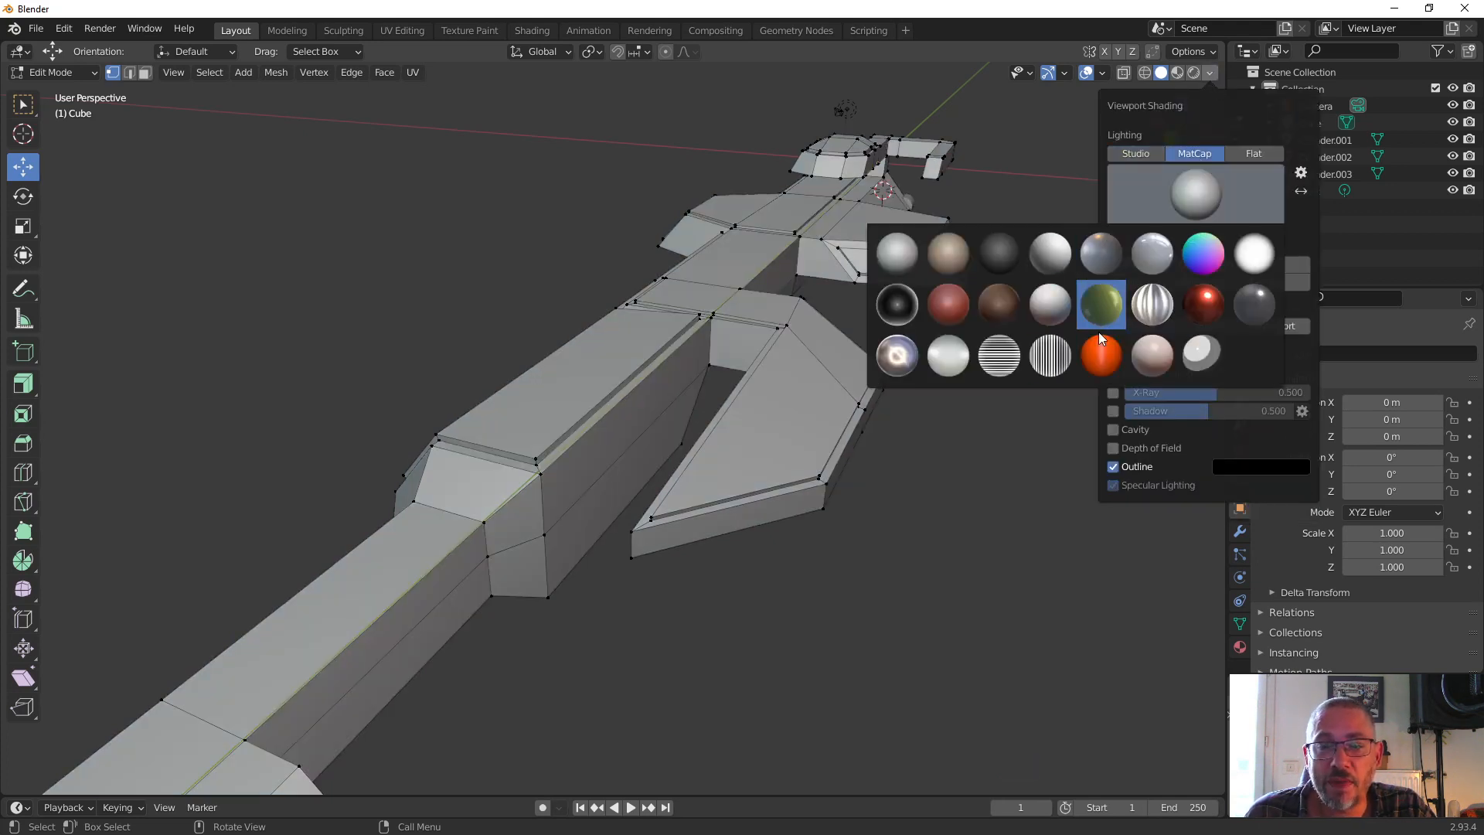
click(1101, 253)
mouse_move(928, 371)
middle_down()
mouse_move(804, 410)
mouse_move(847, 368)
mouse_move(832, 406)
middle_up()
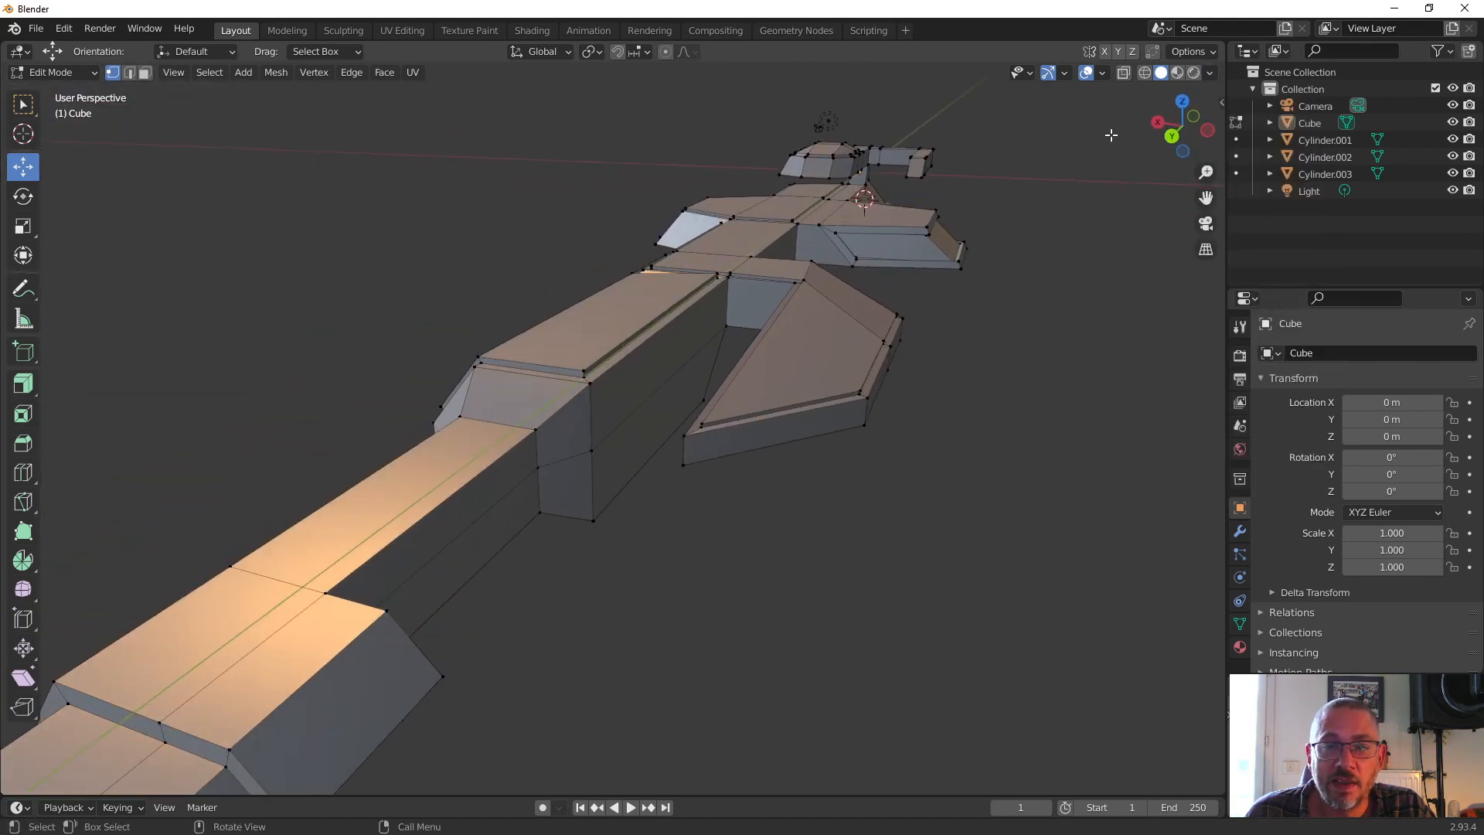
Step: Turn on Cavity for the solid shading, comparing it on and off, and return to Object Mode
click(1211, 73)
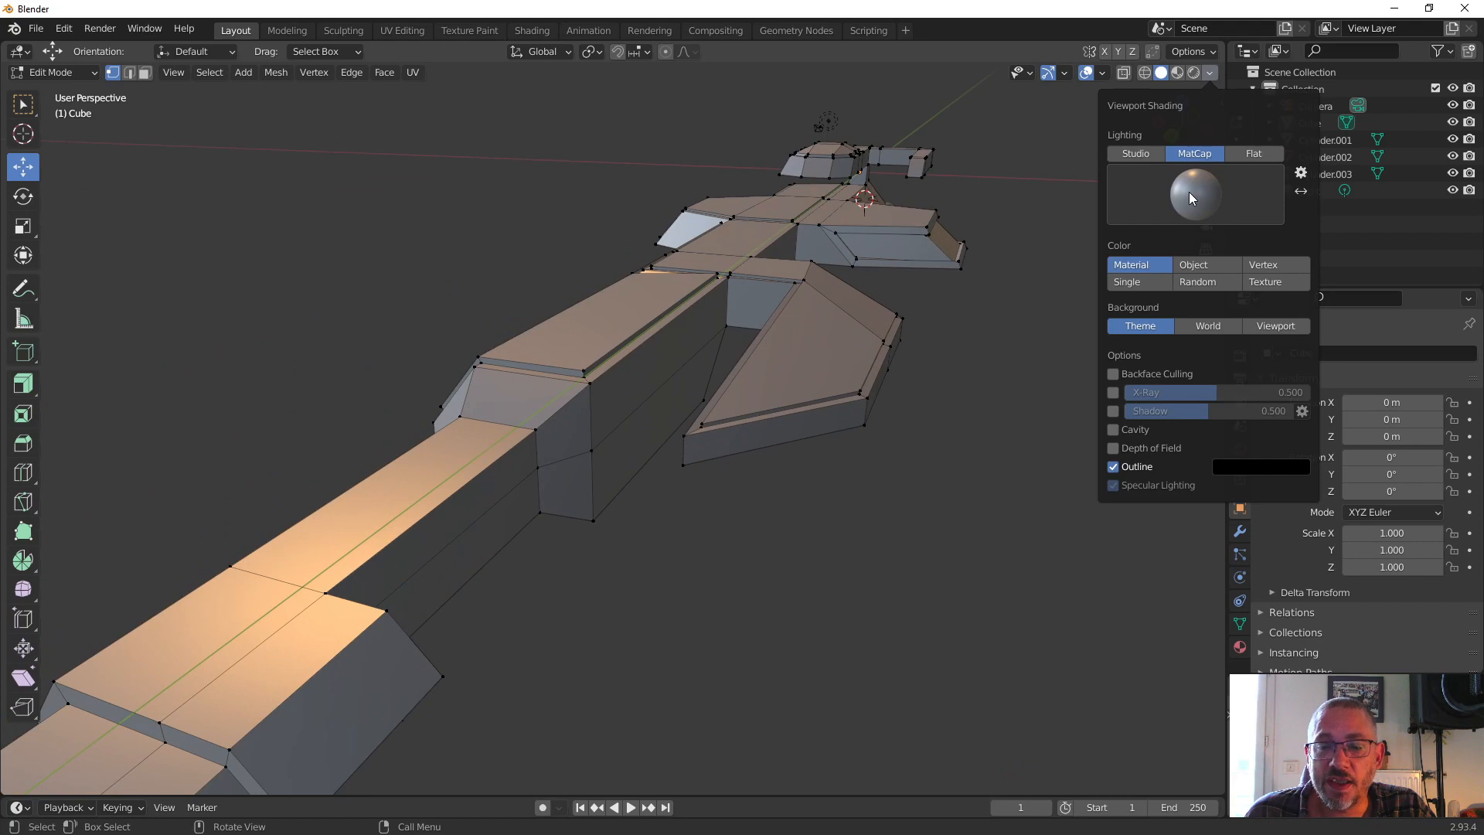
click(1211, 72)
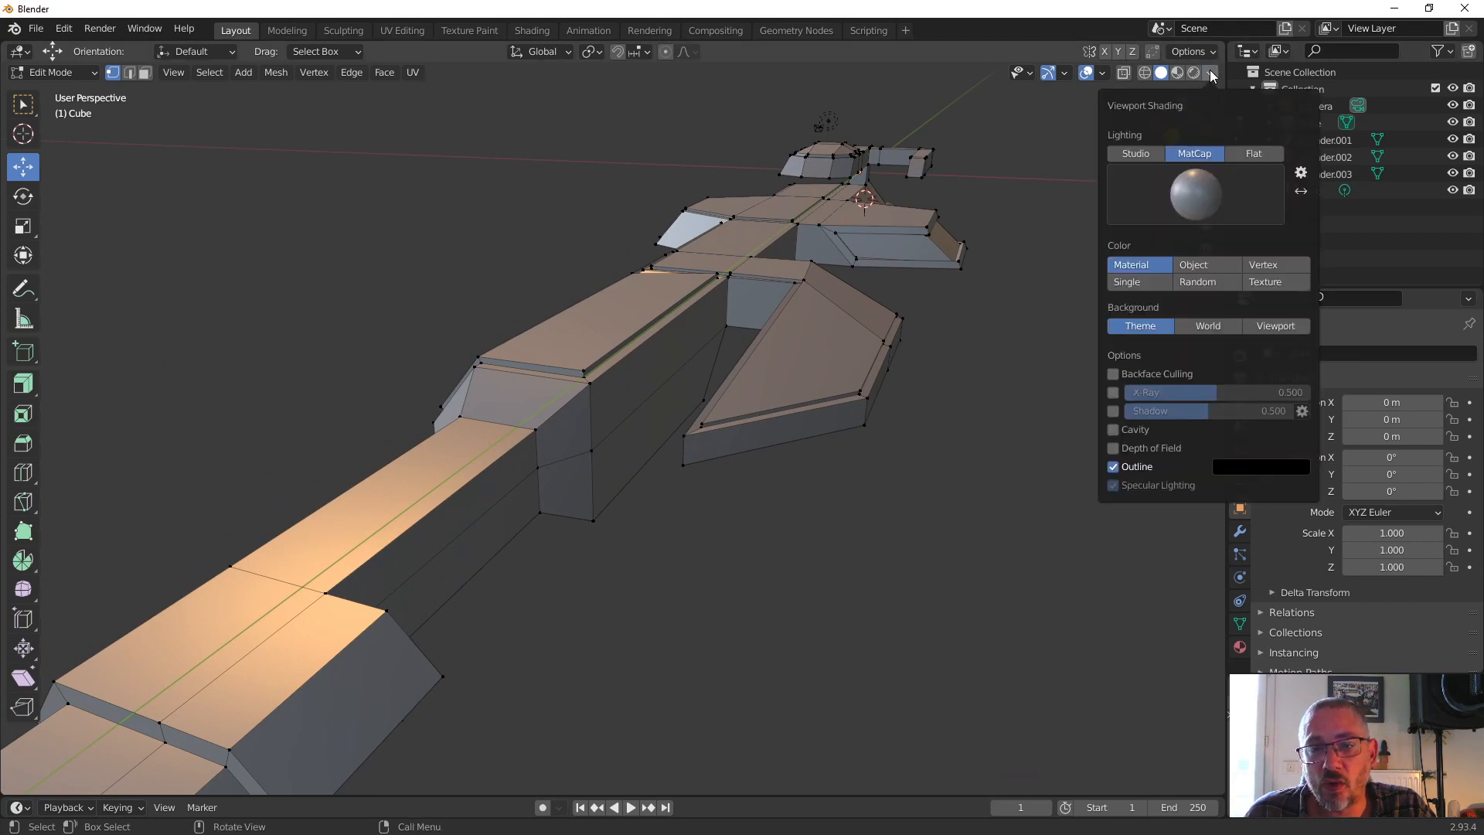
click(1114, 431)
click(1114, 431)
click(1114, 430)
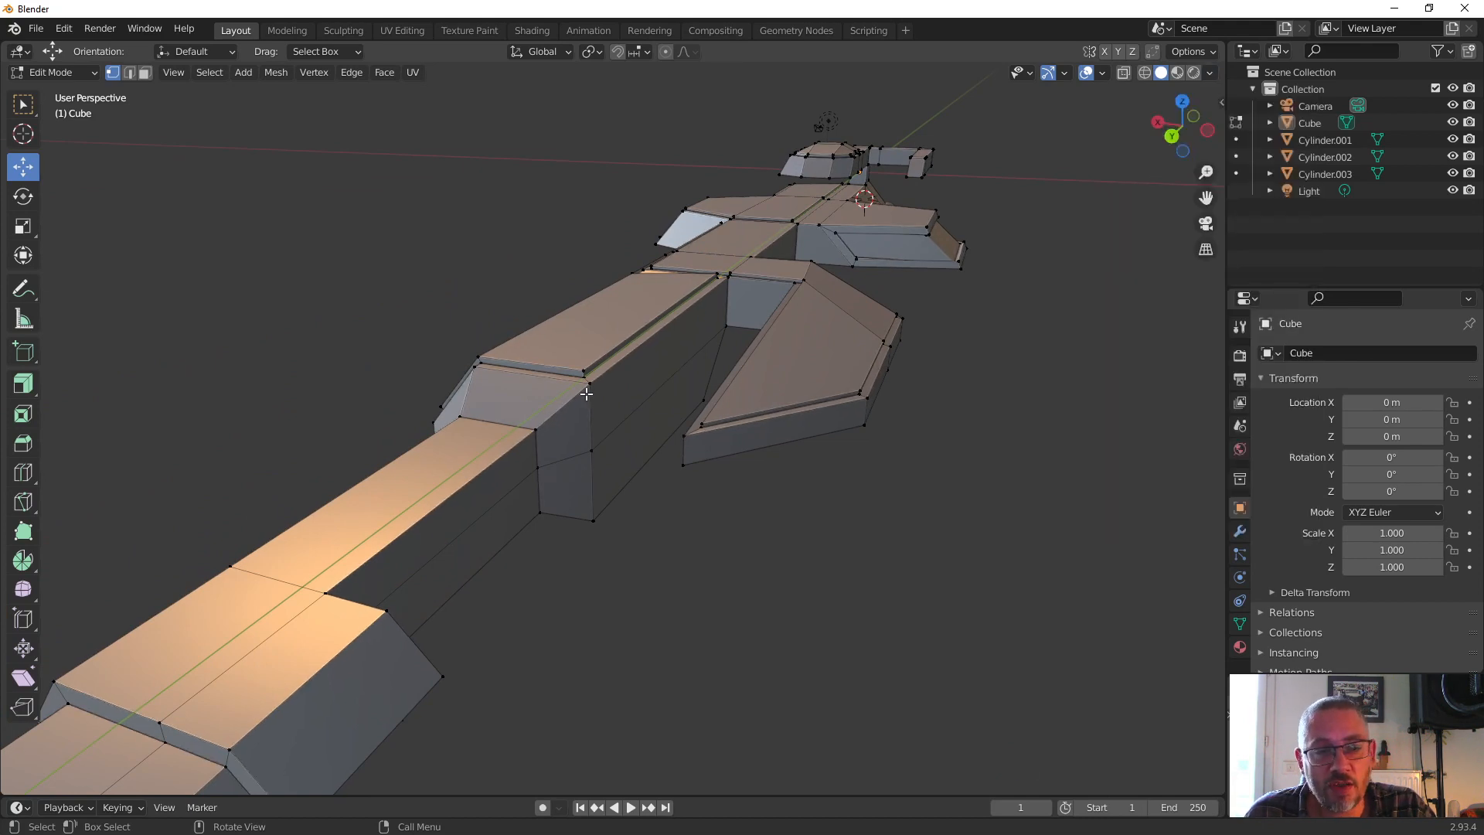
key(Tab)
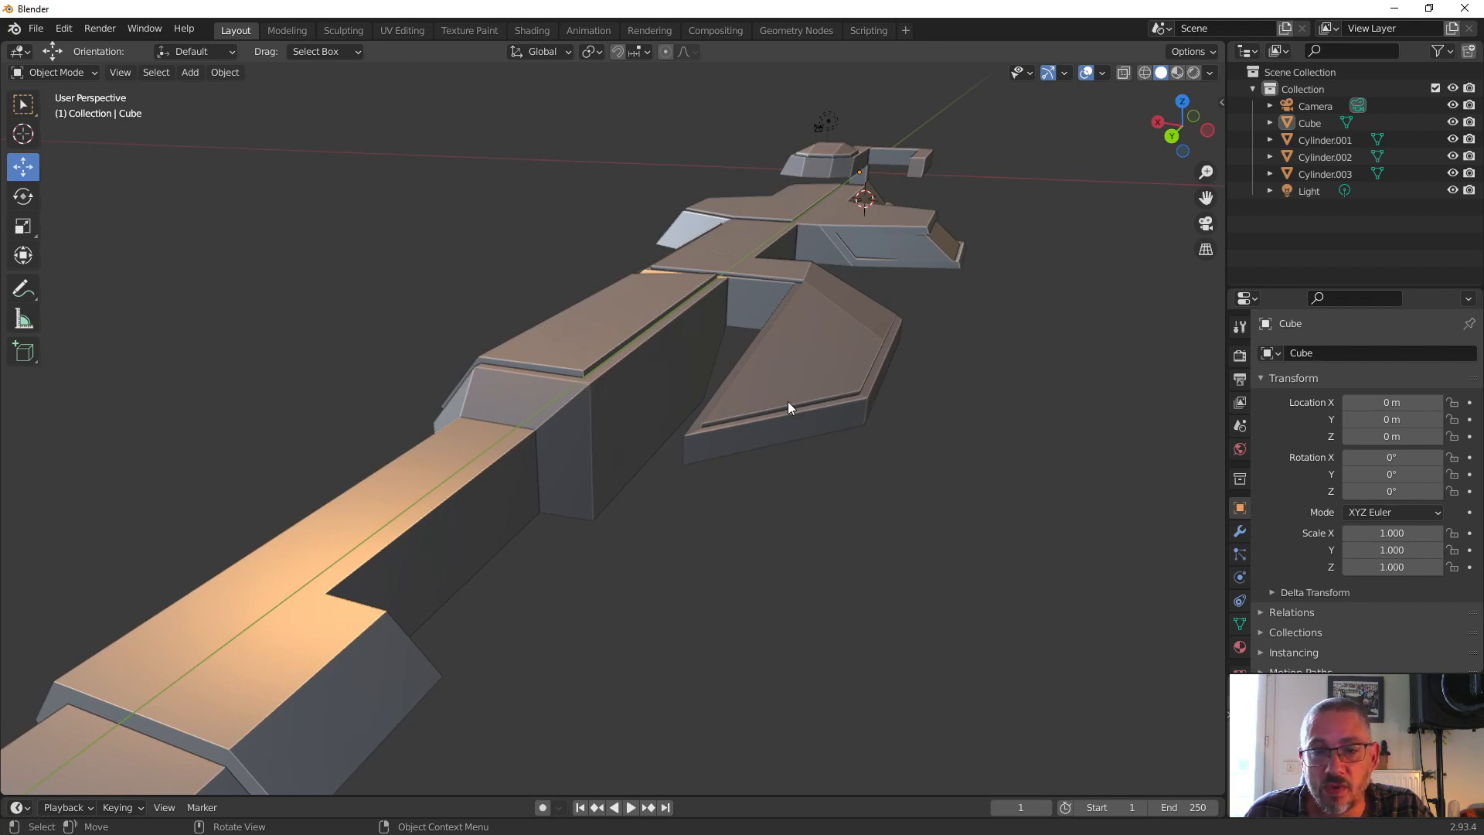
Step: Turn on Shadow for the solid shading and examine the shadows on the ship from several angles
click(1210, 72)
click(1113, 411)
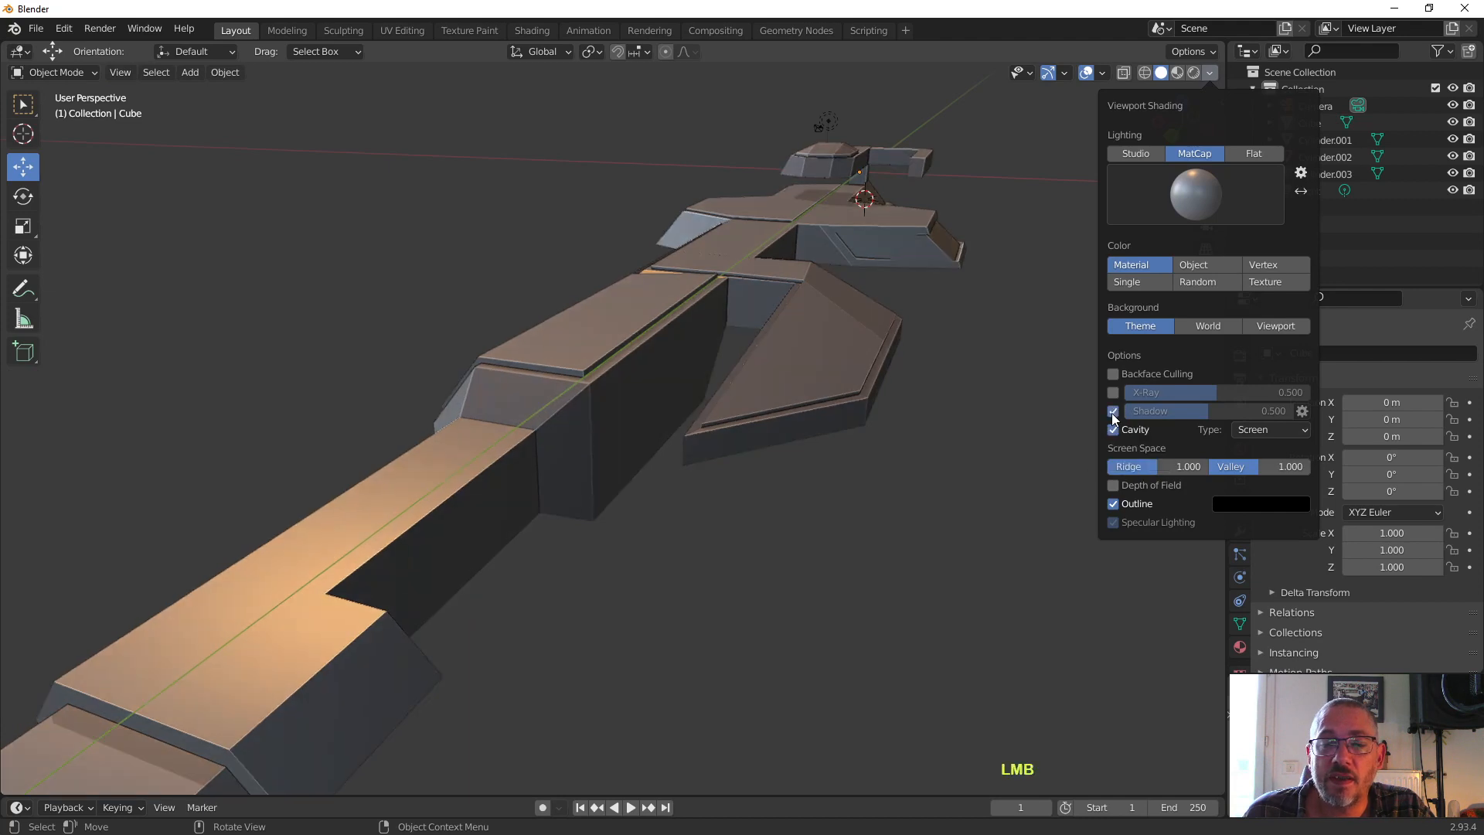
mouse_move(928, 426)
middle_down()
mouse_move(818, 428)
mouse_move(807, 408)
middle_up()
middle_drag(823, 331, 835, 385)
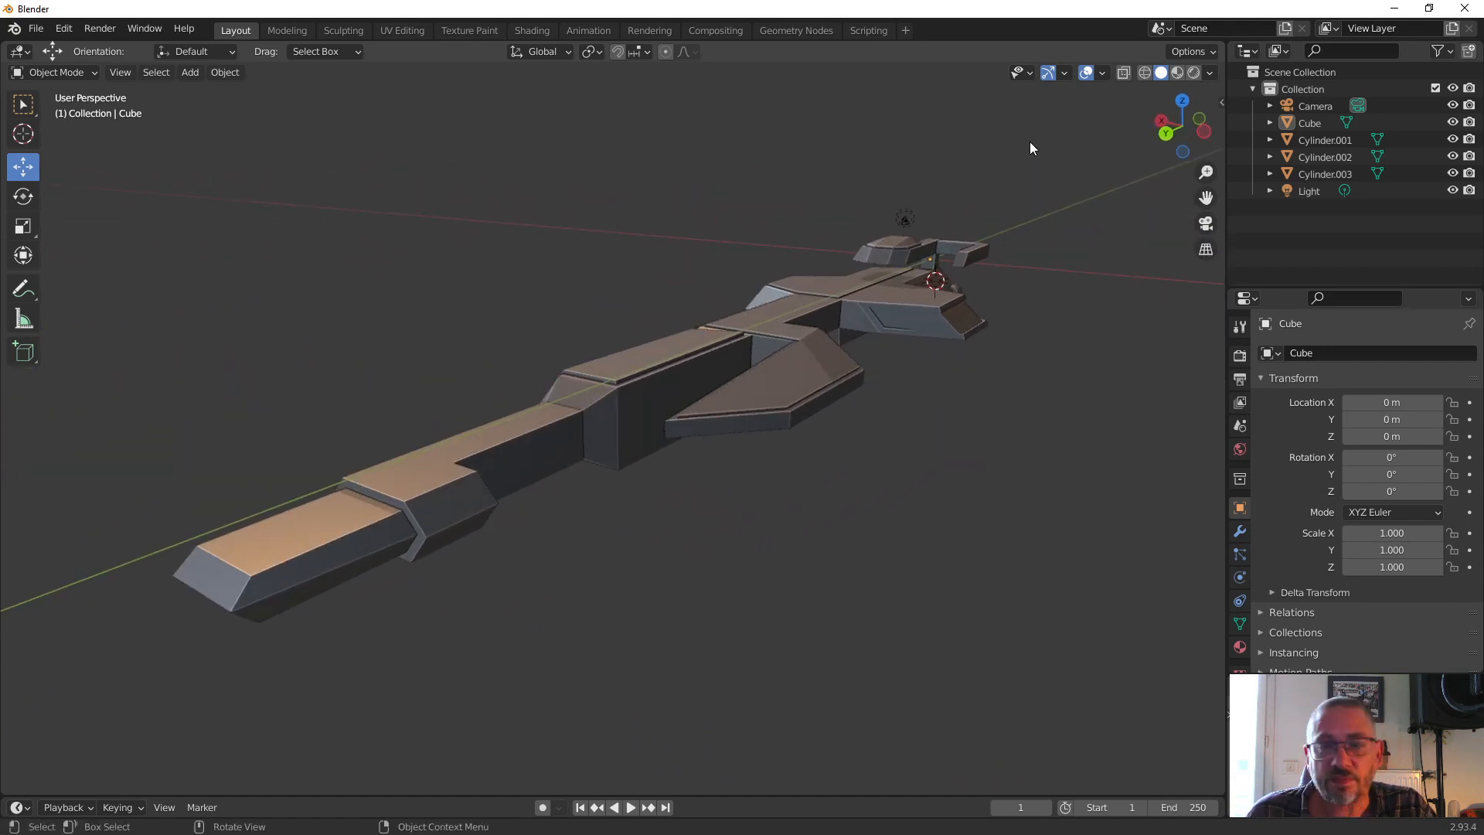
Step: Switch the viewport to Material Preview and then to Rendered shading to compare how the ship is lit
click(1178, 75)
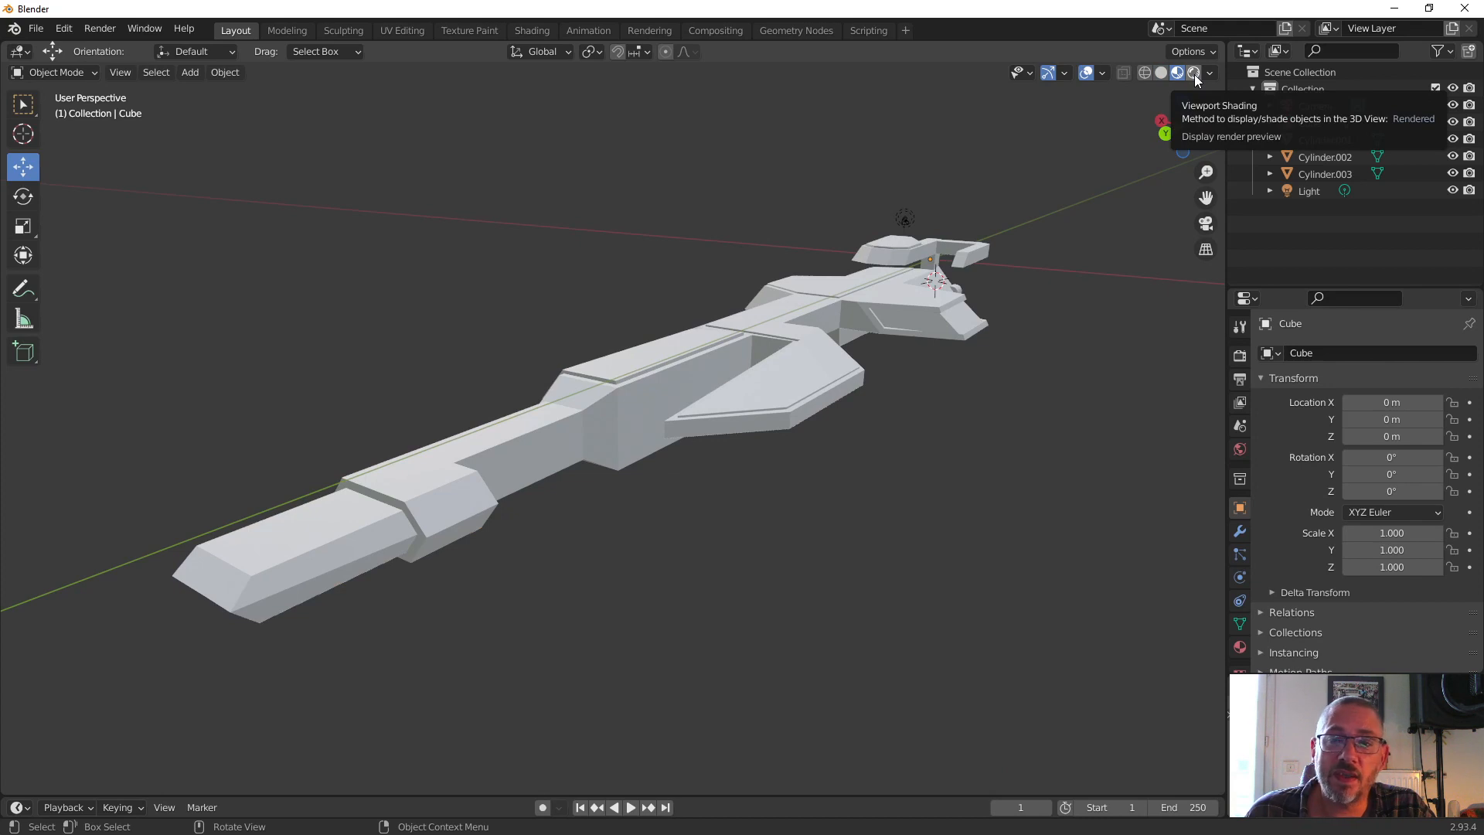
click(1194, 74)
middle_drag(842, 401, 803, 424)
Step: Select the scene's light, try to move it, and examine the rendered lighting from the rear of the ship
click(1037, 282)
middle_drag(1031, 368, 964, 323)
drag(999, 260, 908, 201)
right_click(908, 202)
middle_drag(907, 202, 851, 243)
scroll(539, 479, up, 3)
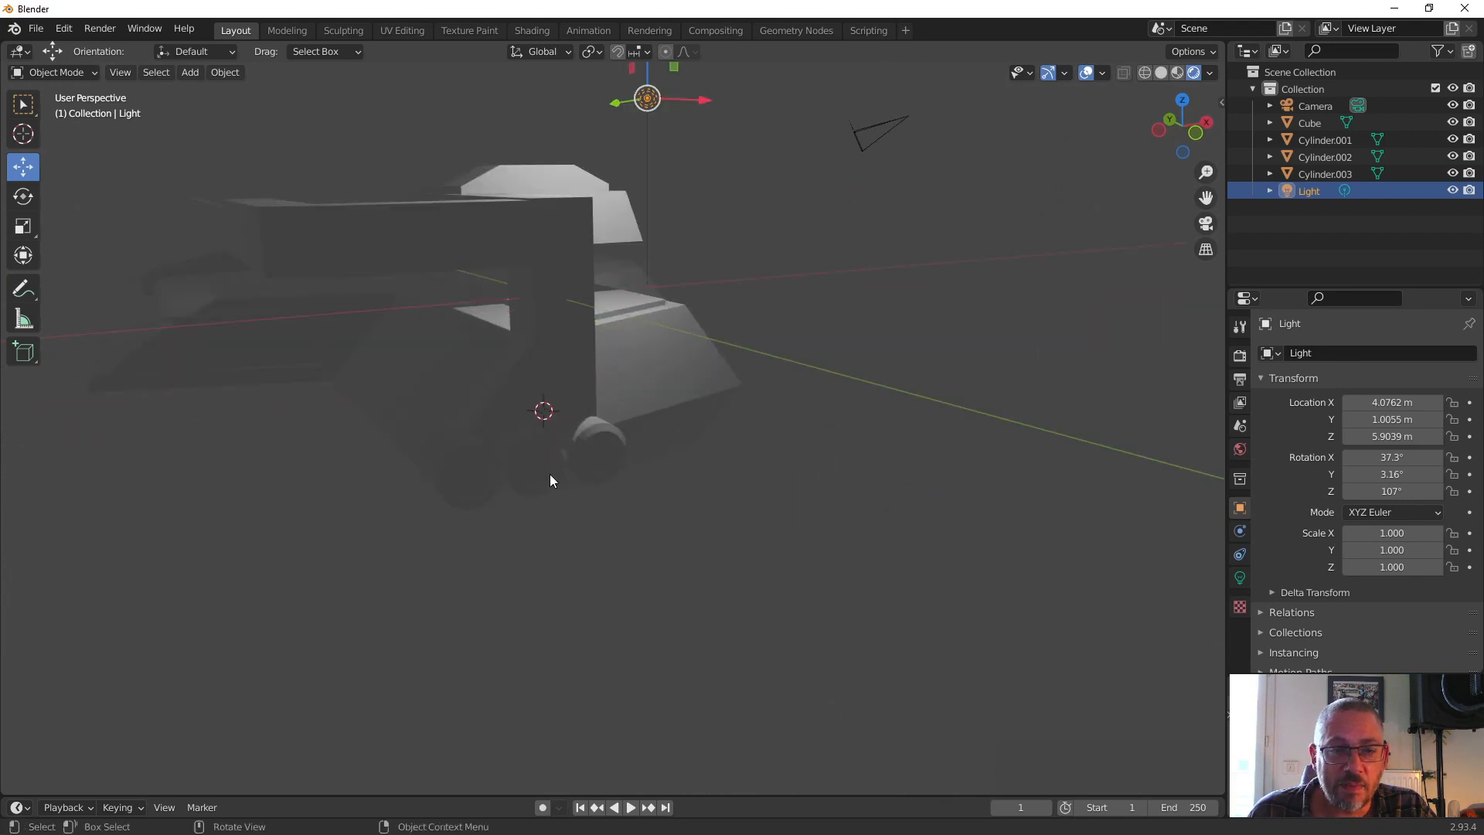
Step: Lower the light to about Z -5.84 m, placing it beside the outermost rear engine of the ship
scroll(707, 183, down, 3)
drag(633, 165, 594, 455)
scroll(618, 446, up, 5)
scroll(618, 445, down, 5)
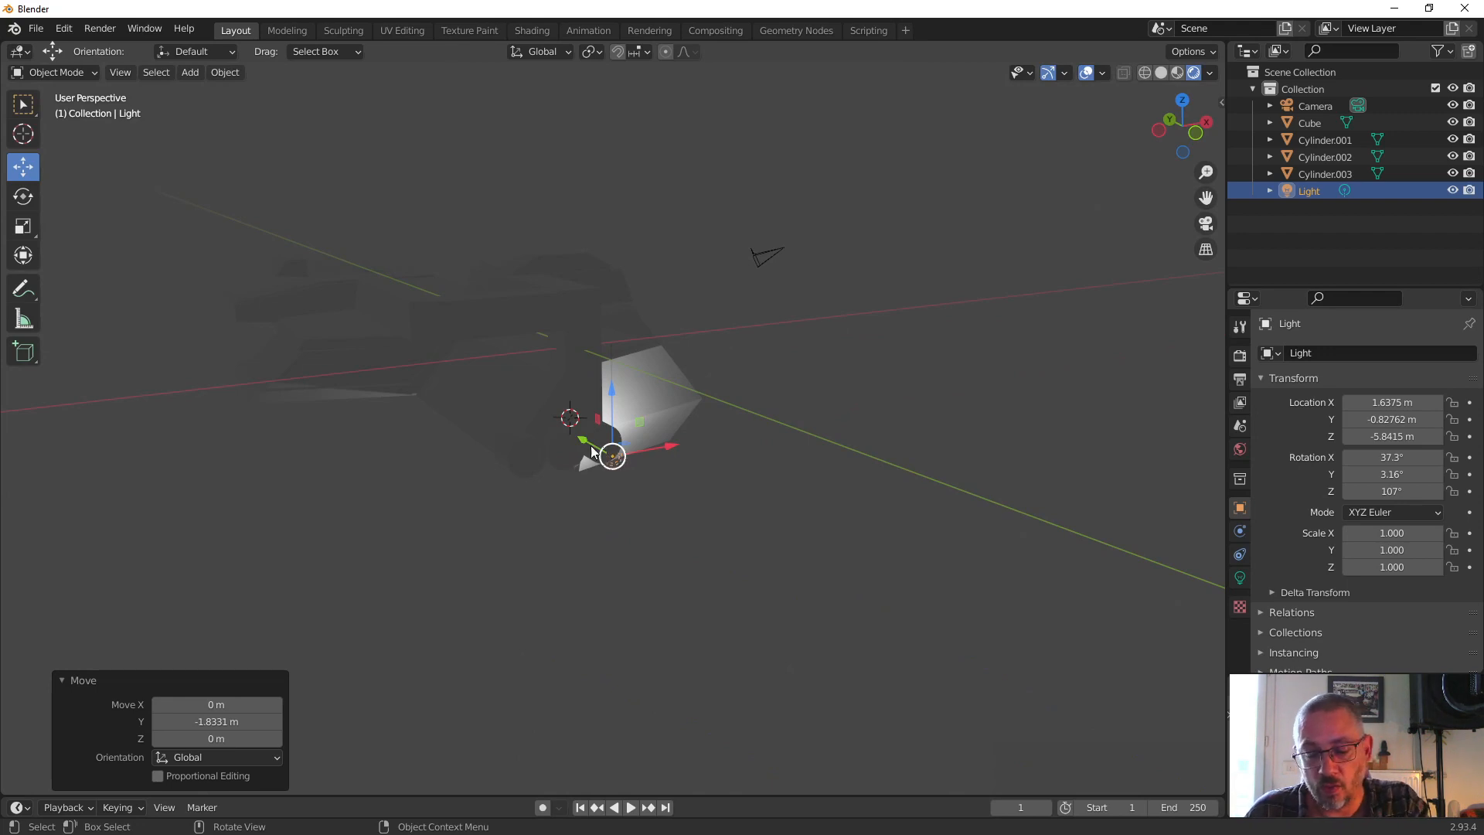
Step: Frame the selected light and move it inside the outermost rear engine, to about X 0.58 m, Y -2.08 m, Z -4.71 m
key(KP_Decimal)
scroll(601, 430, down, 3)
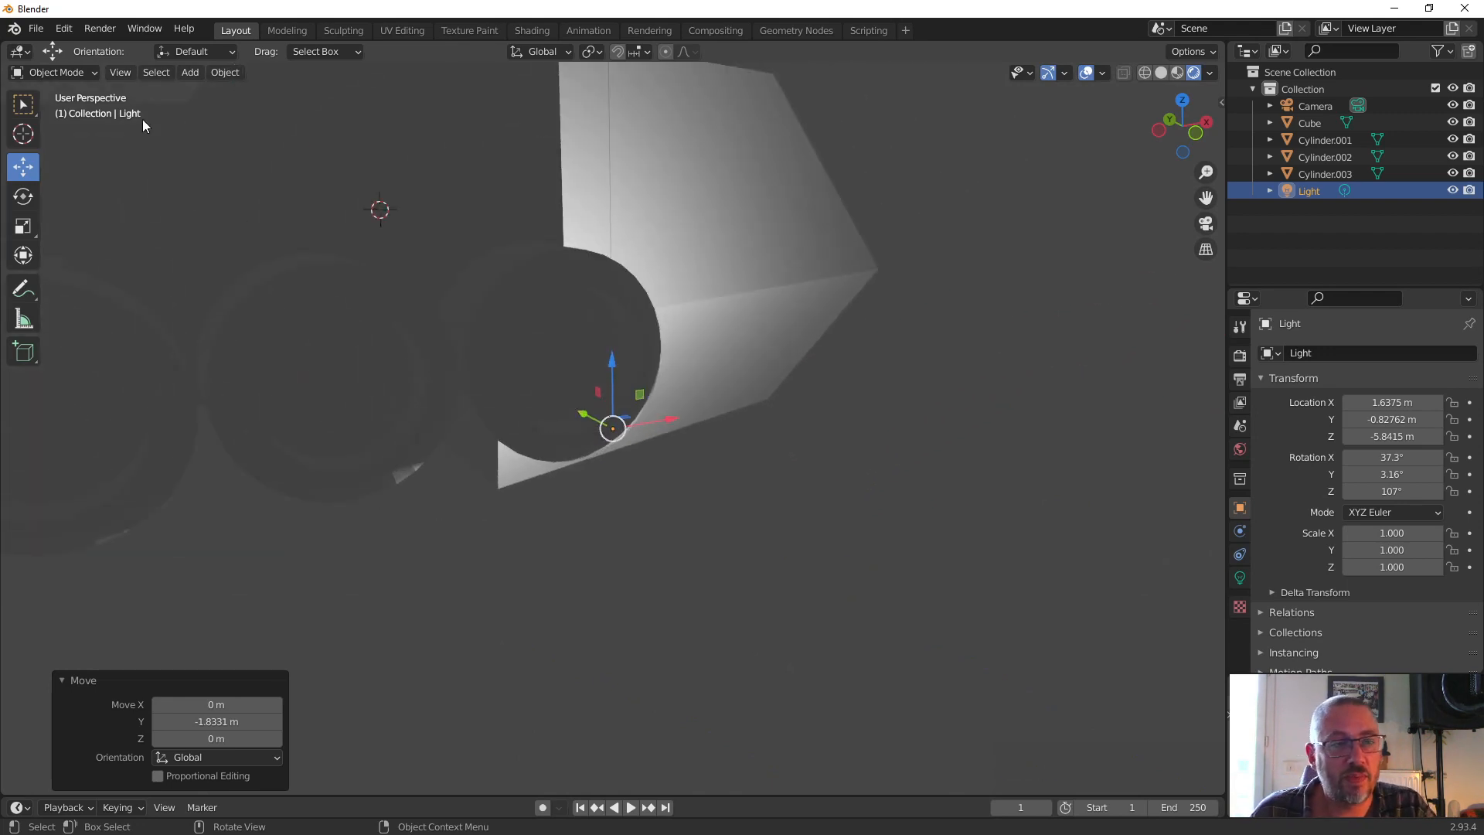
click(126, 75)
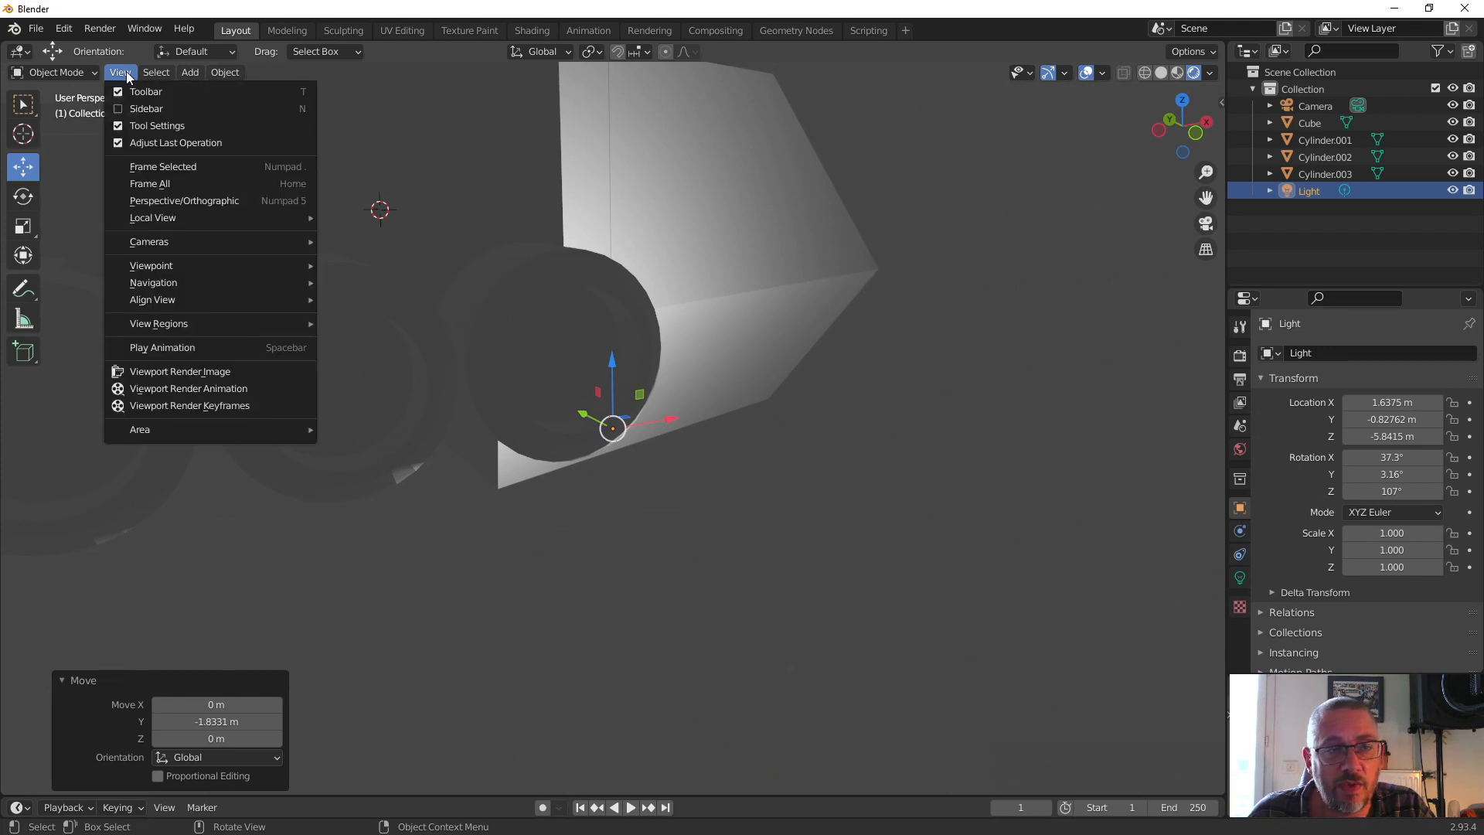
click(171, 166)
scroll(461, 262, down, 2)
middle_drag(461, 262, 504, 265)
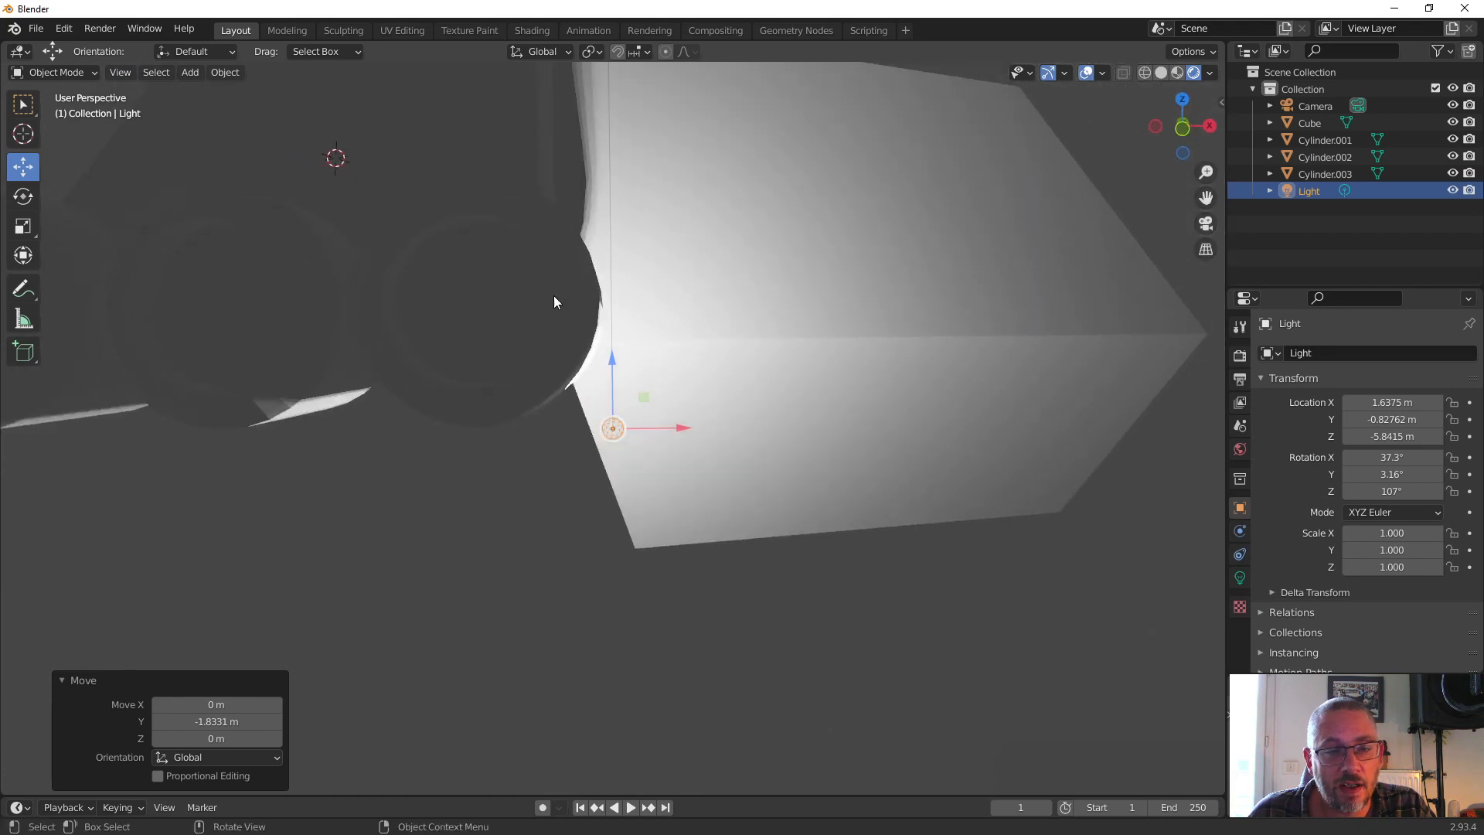
drag(647, 405, 504, 272)
mouse_move(504, 272)
middle_down()
mouse_move(456, 335)
mouse_move(513, 272)
middle_up()
drag(514, 272, 456, 340)
middle_drag(456, 340, 570, 363)
drag(563, 341, 581, 341)
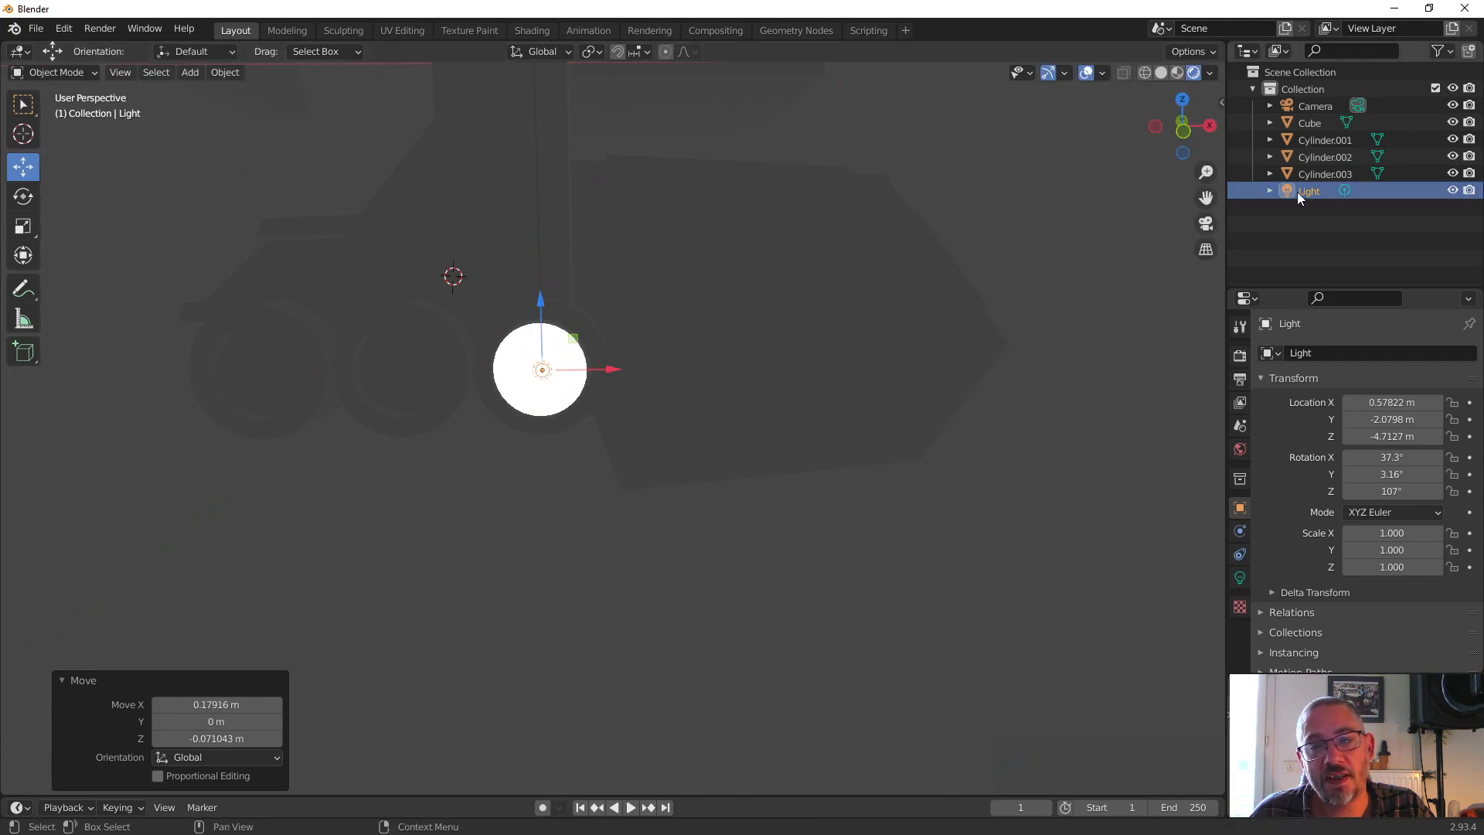
Step: Set the engine light's color to a saturated blue and its power to 10 W
click(1240, 578)
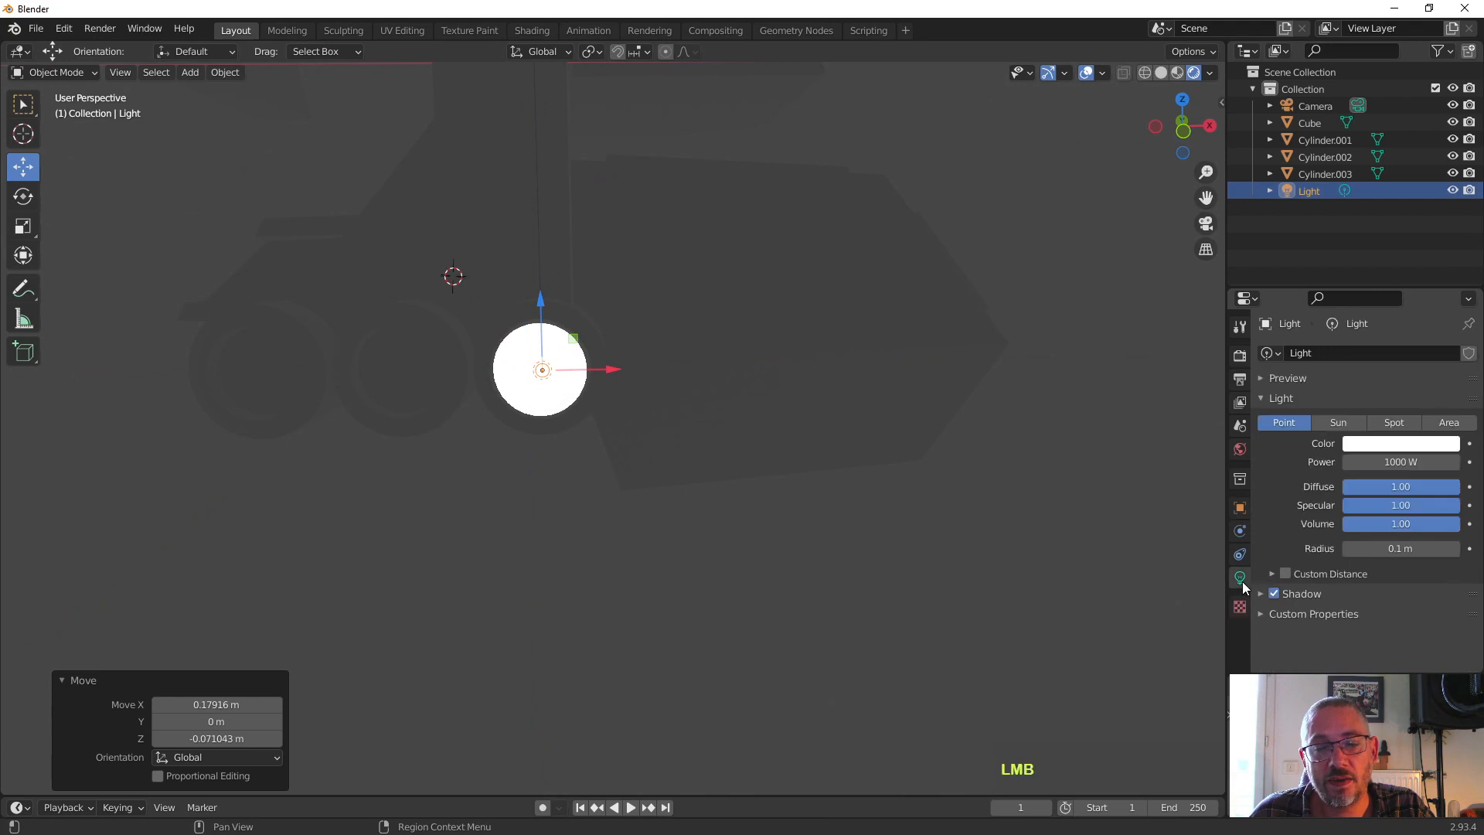
click(1399, 444)
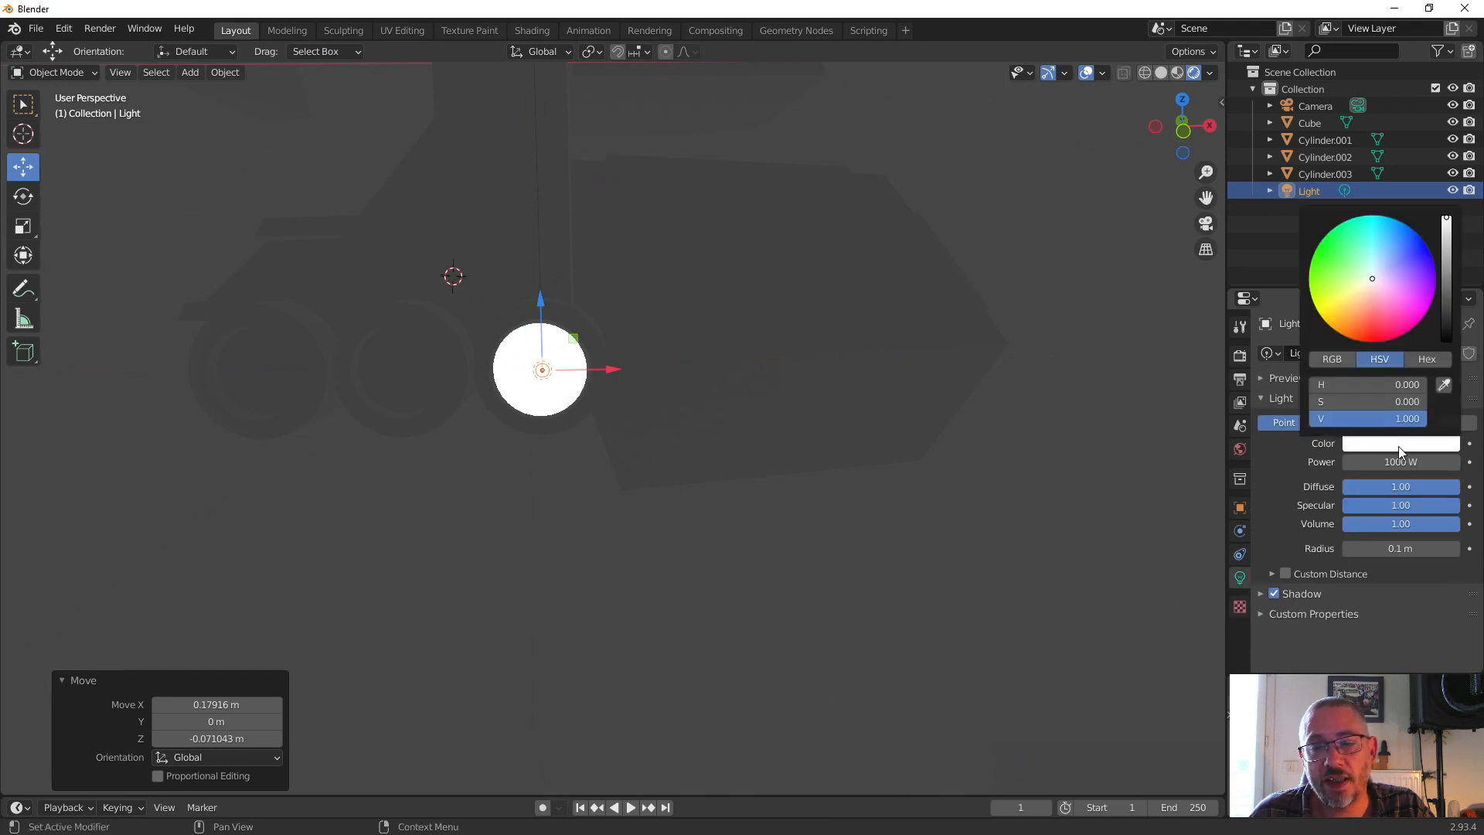
click(1405, 257)
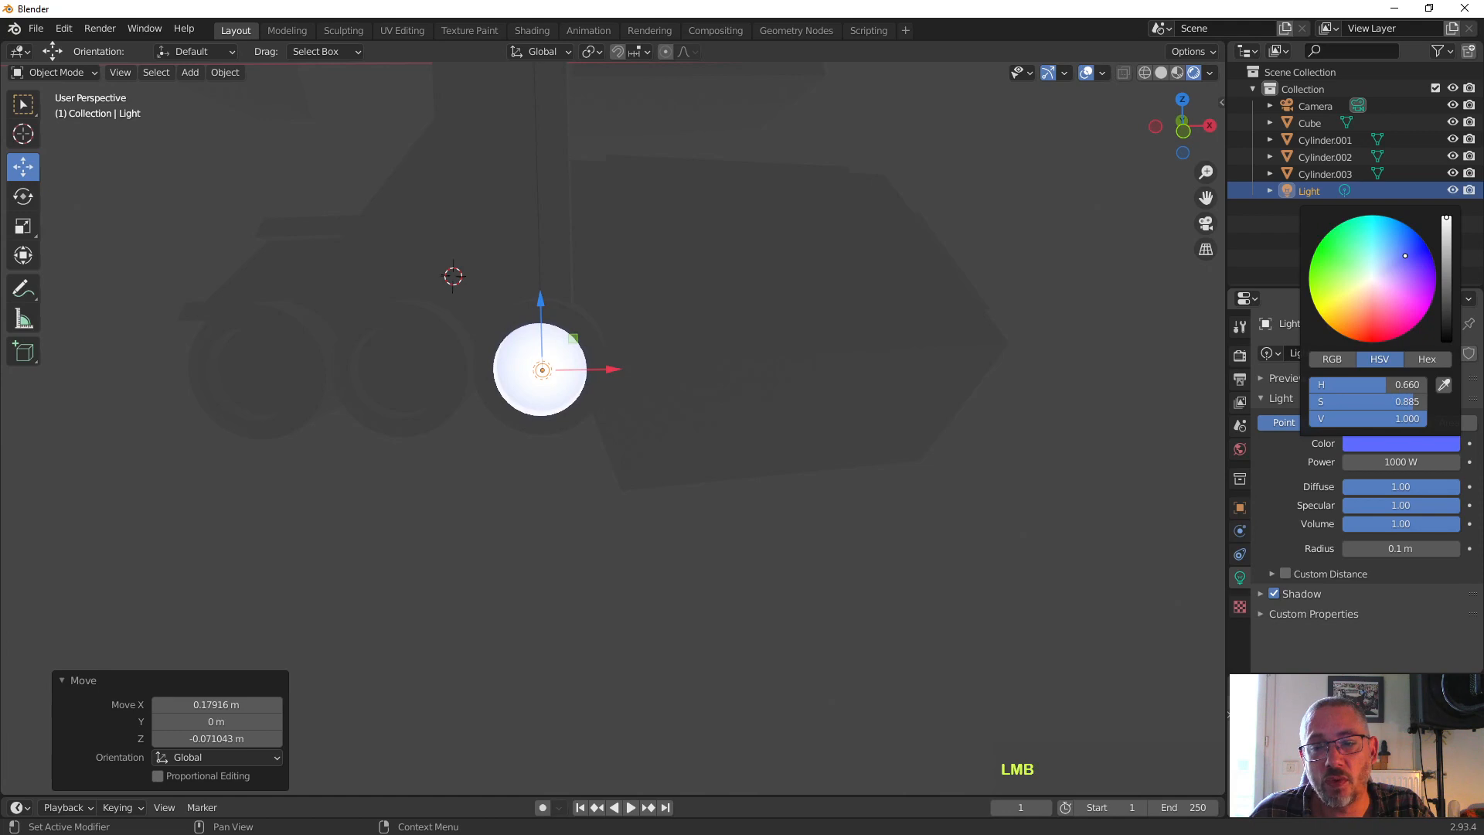
click(1411, 254)
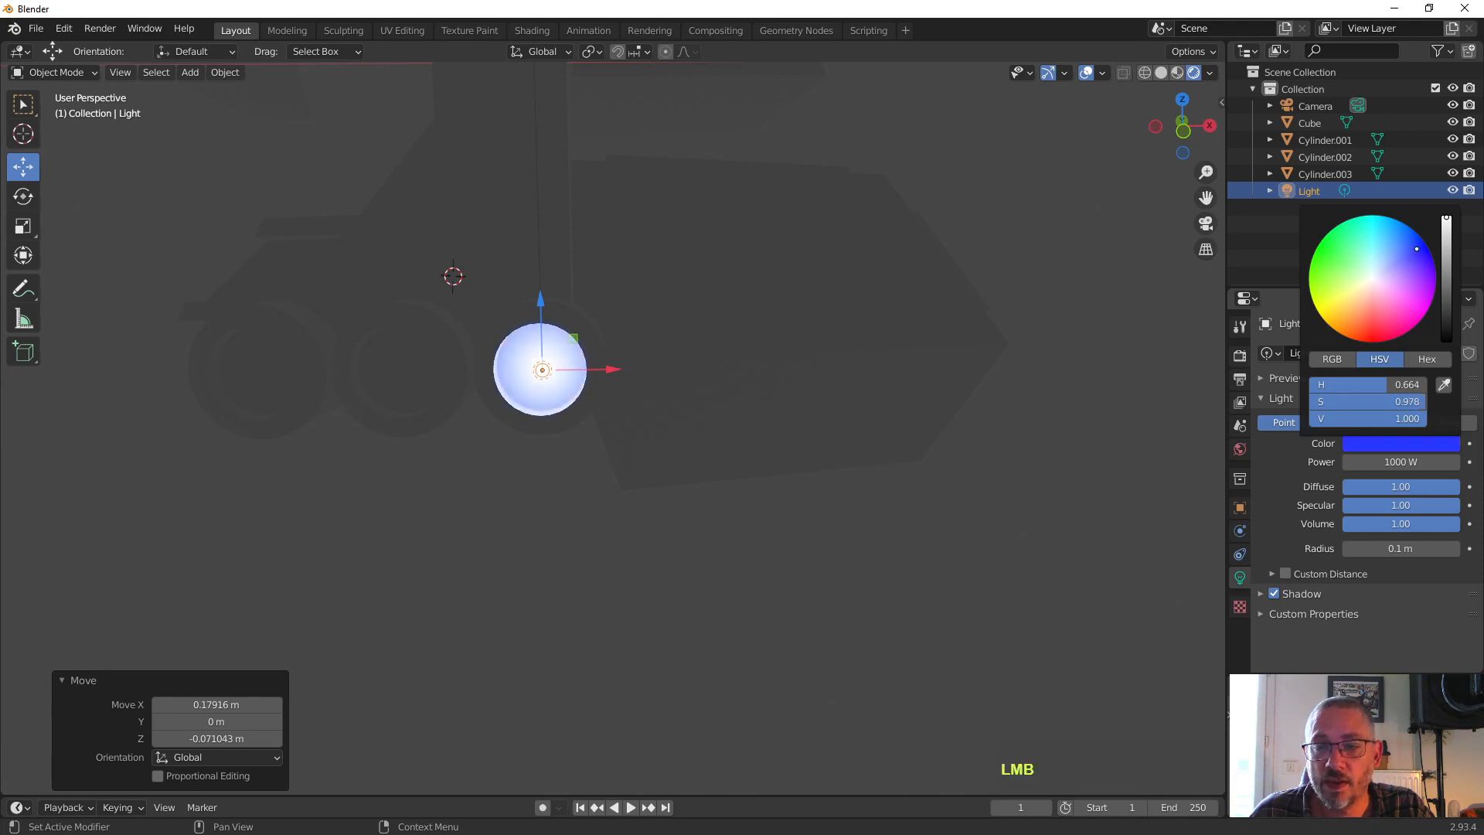
click(1406, 461)
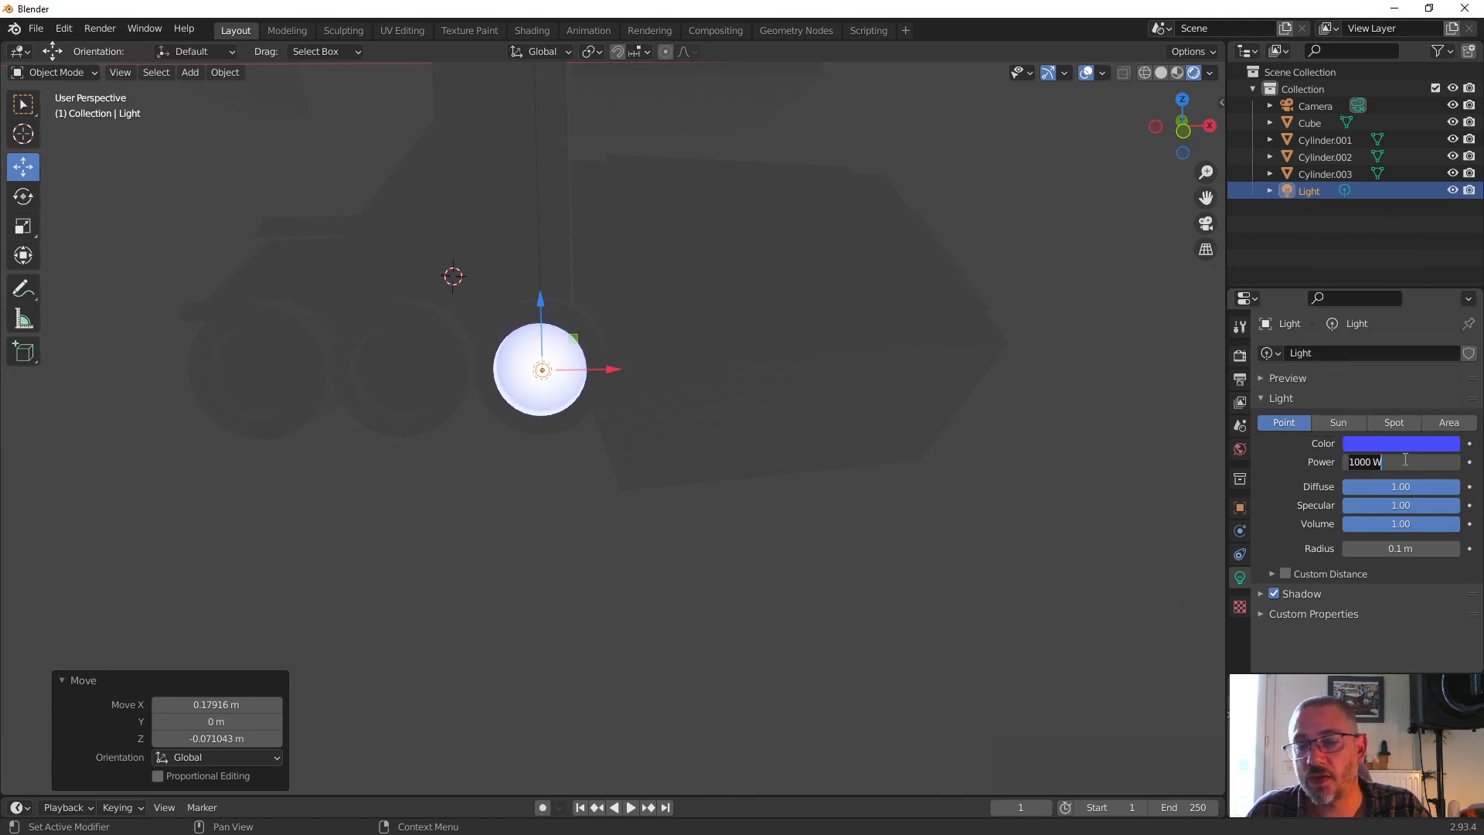
text(10)
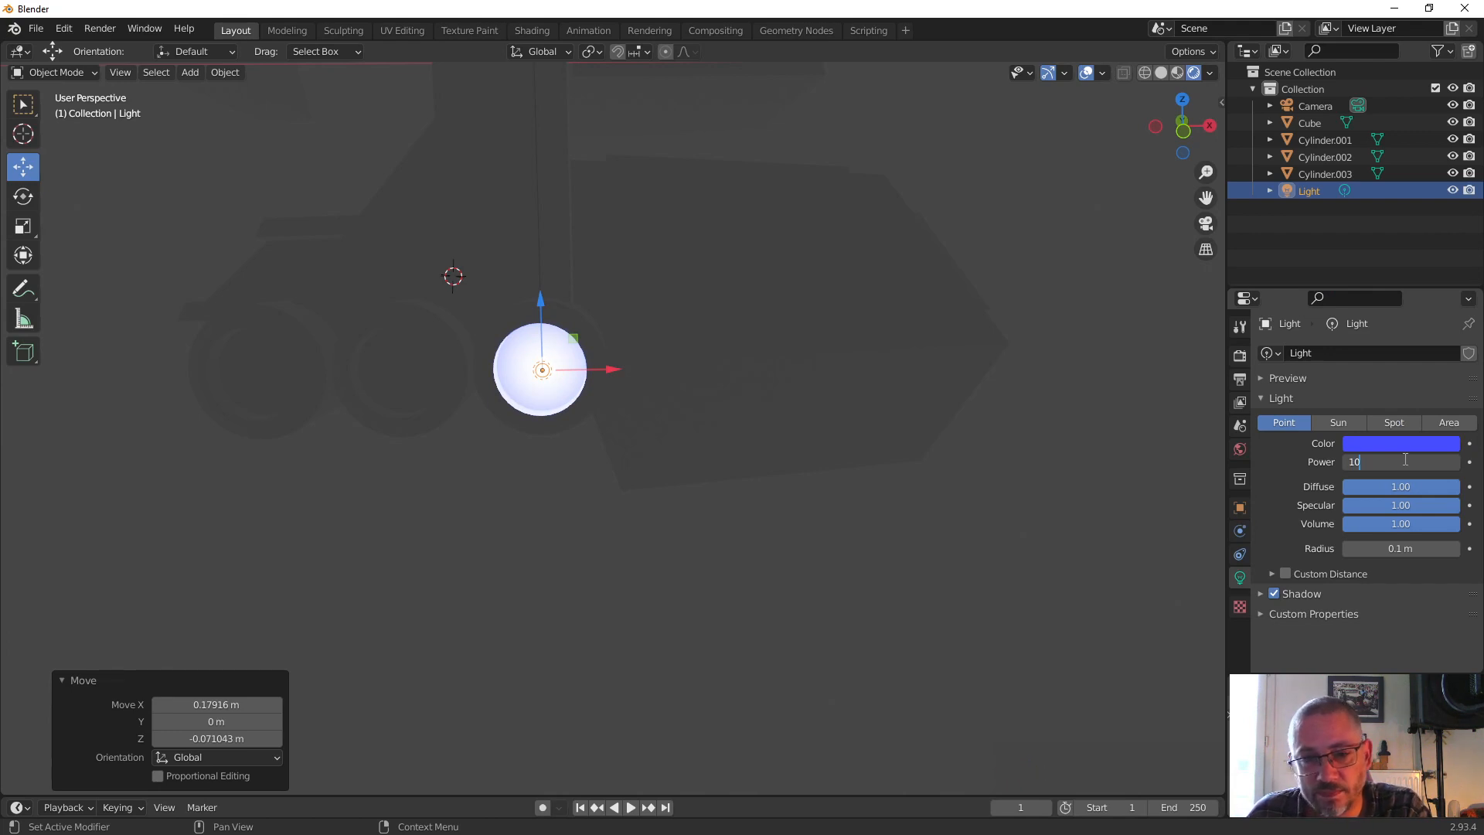
key(Return)
middle_drag(803, 462, 868, 487)
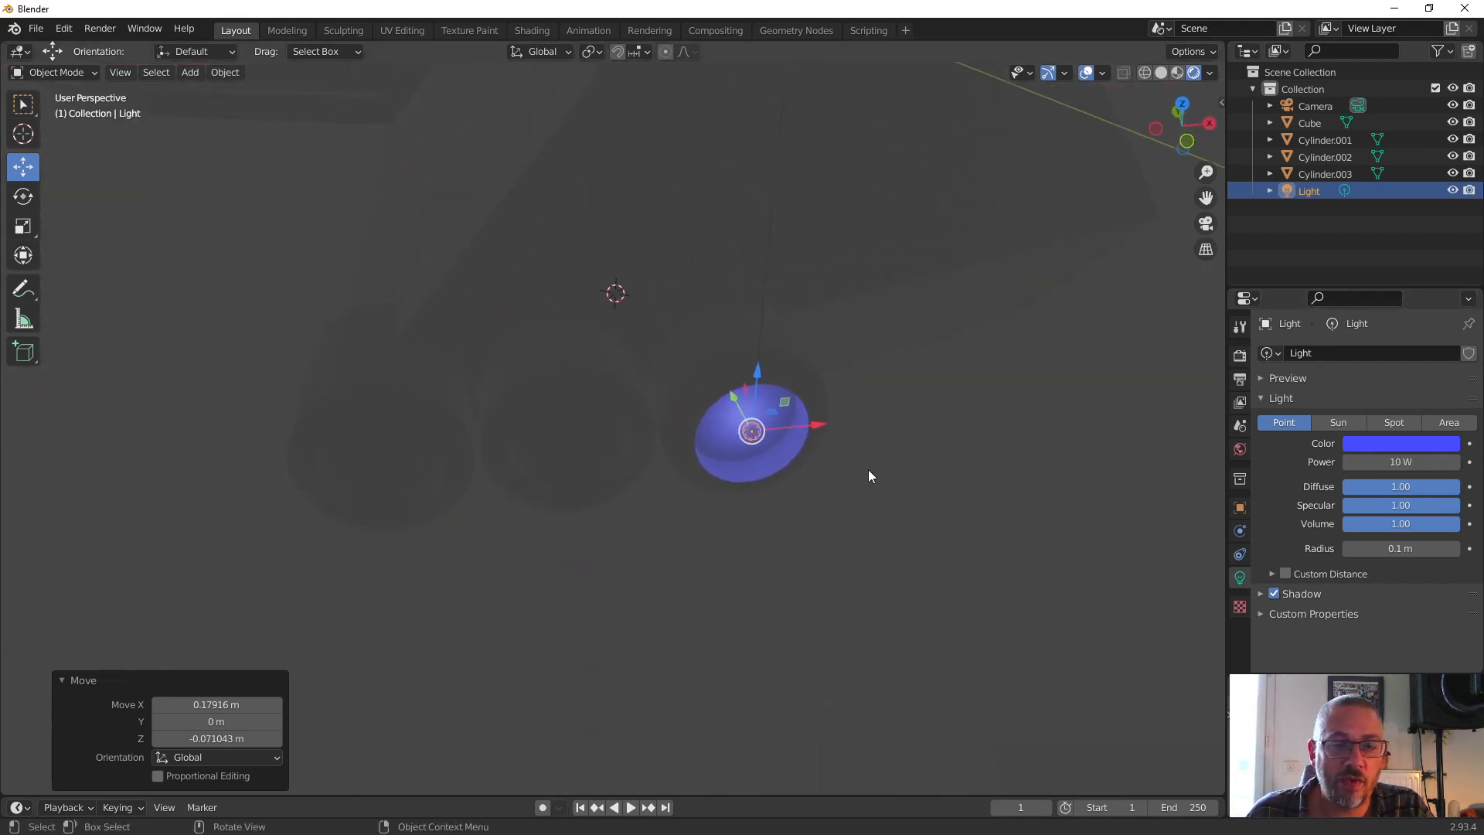
Step: Duplicate the blue light along the X axis by about -2.09 m into the middle engine
click(223, 75)
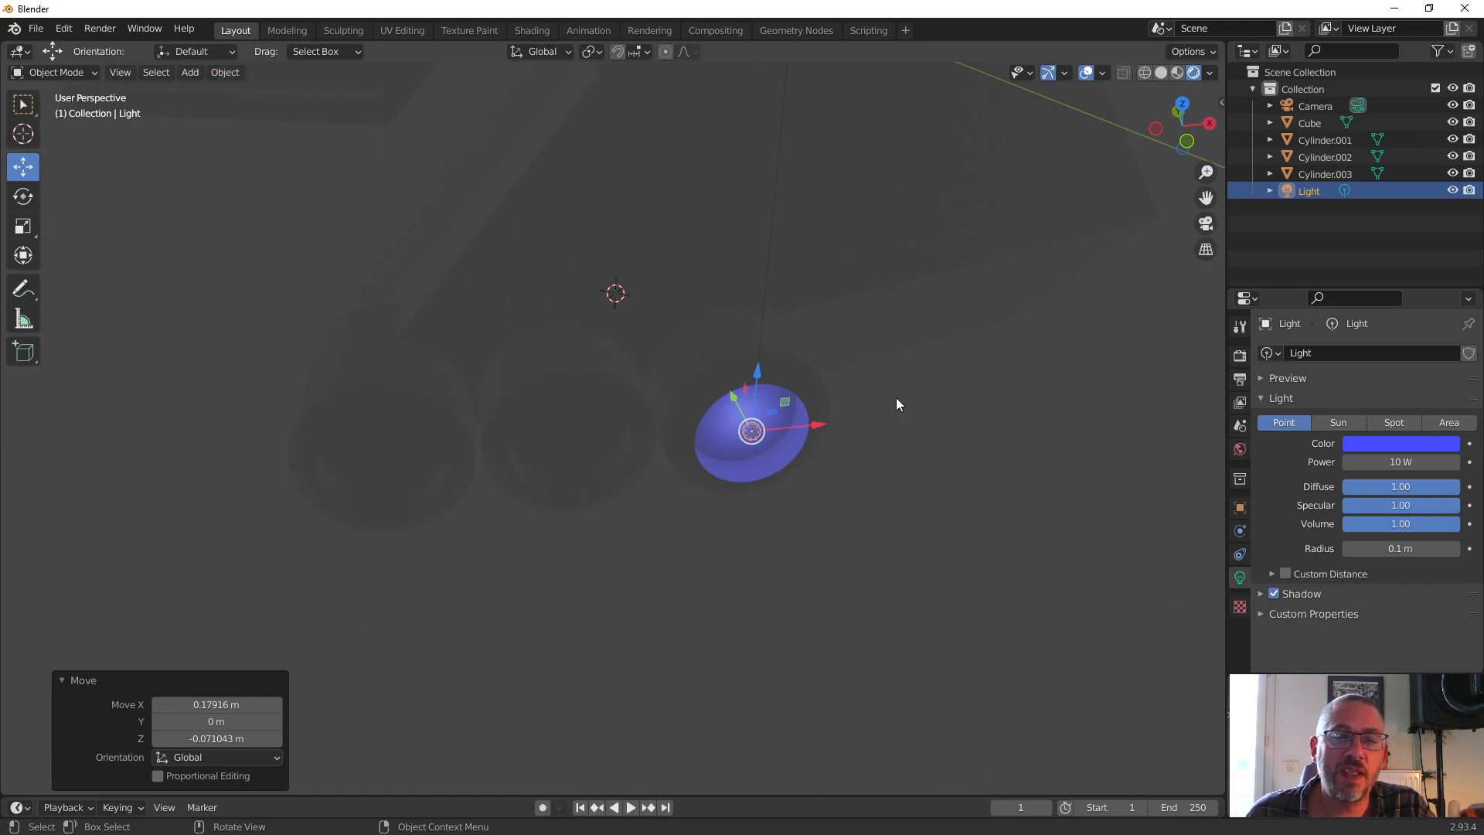
key(shift+d)
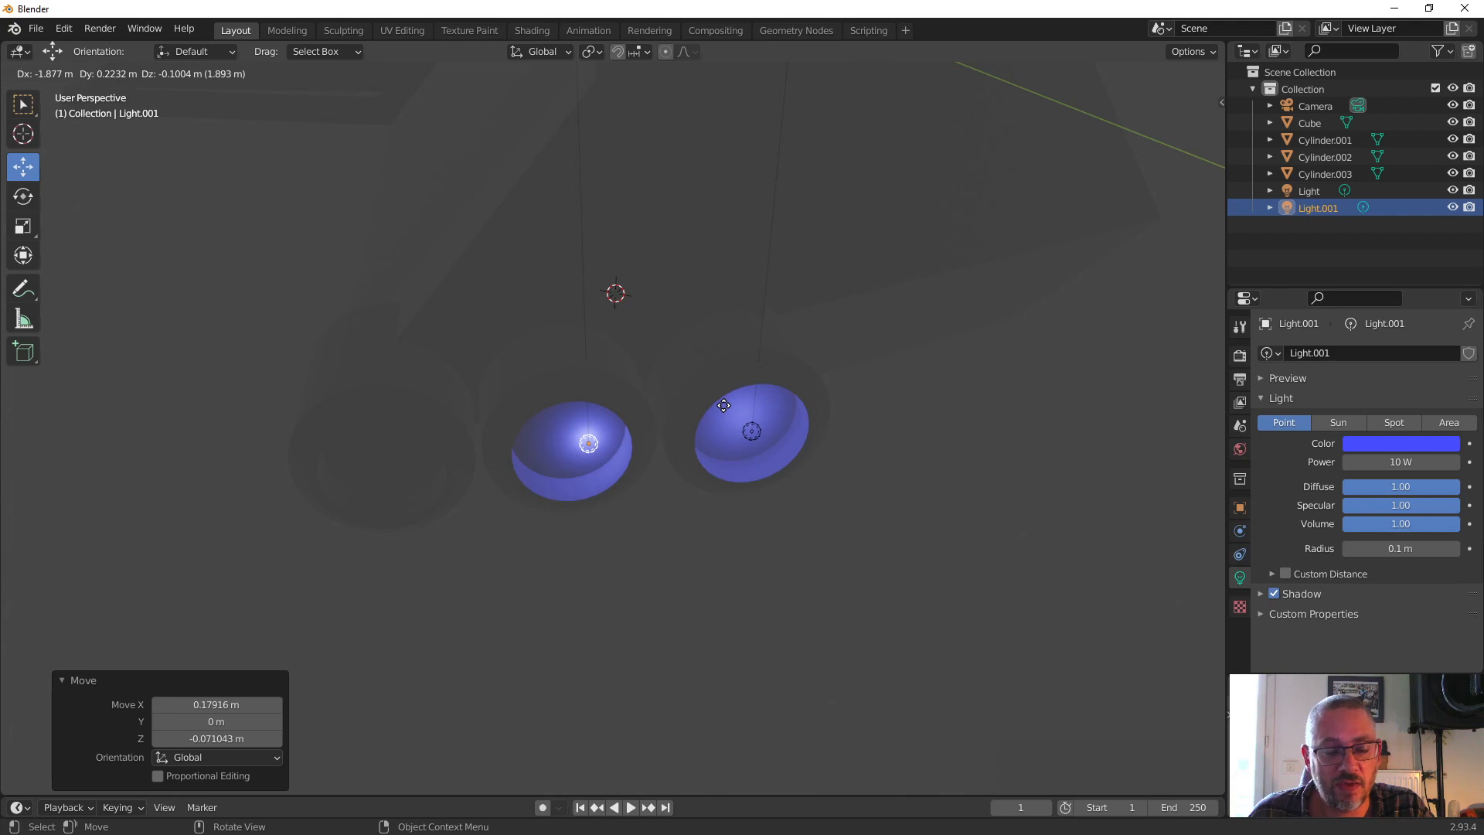
key(x)
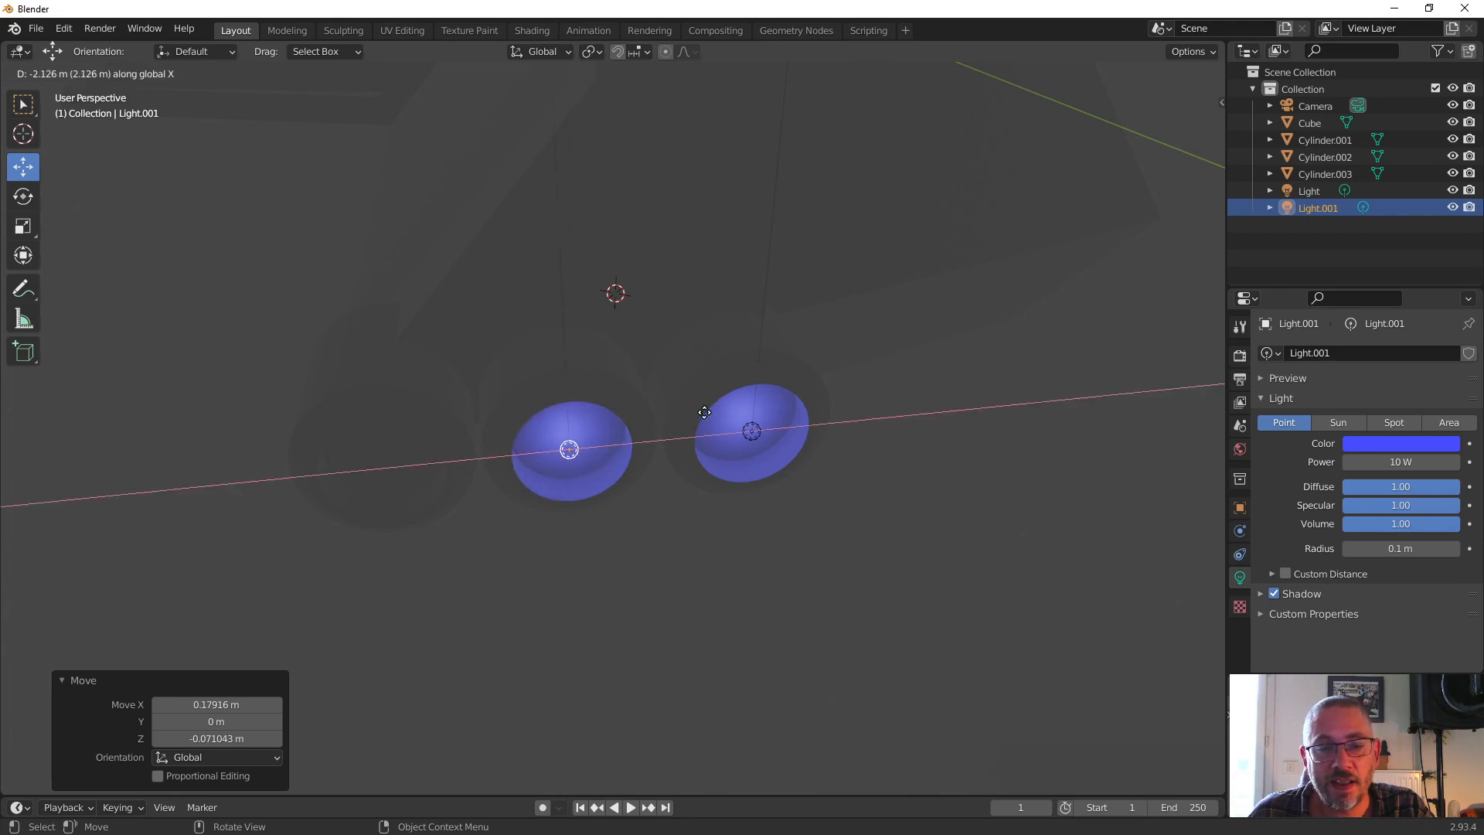
click(710, 418)
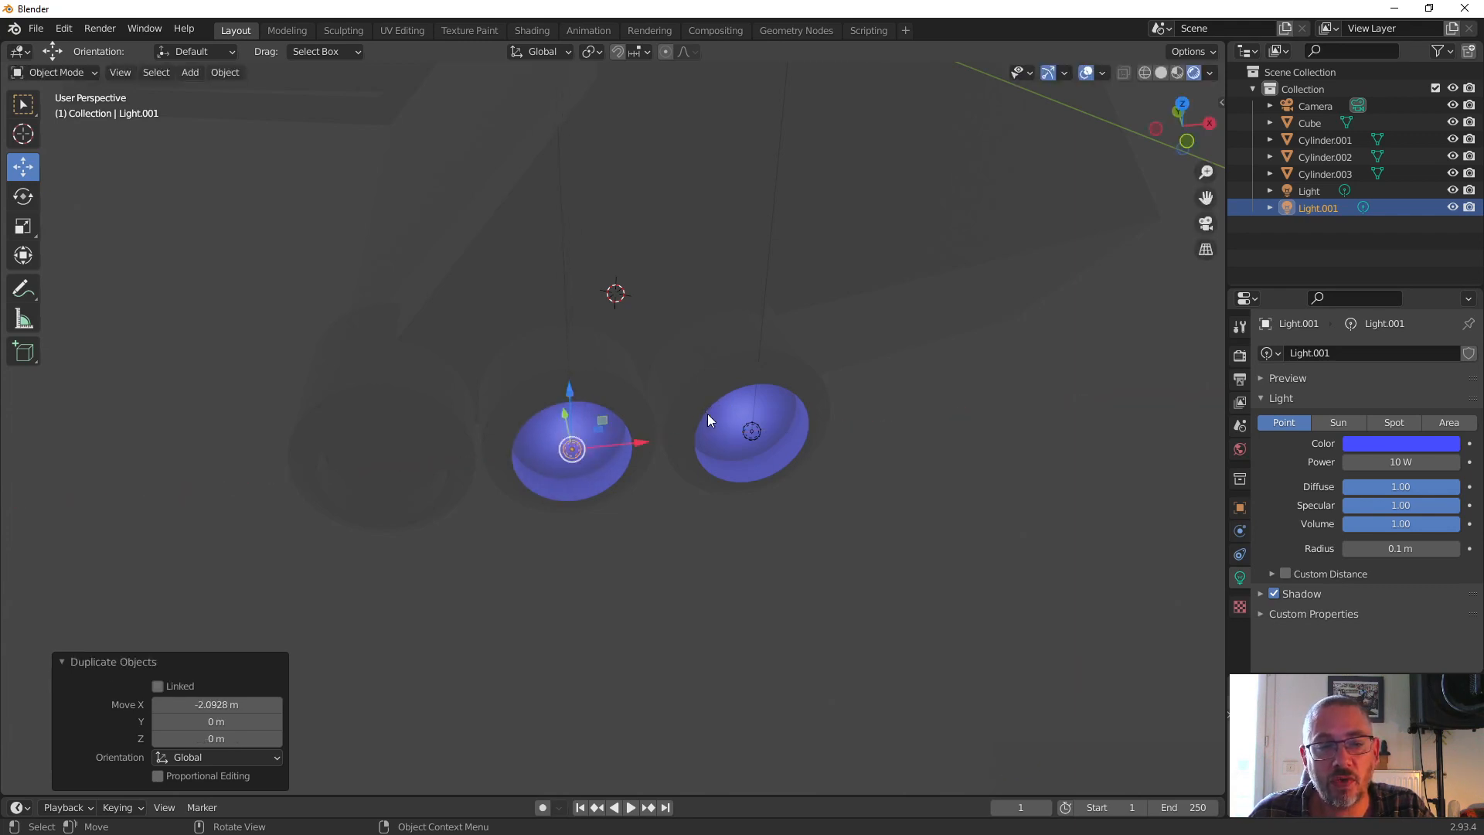
Step: Repeat the last duplication to place a blue light in the third engine, and deselect it
click(59, 29)
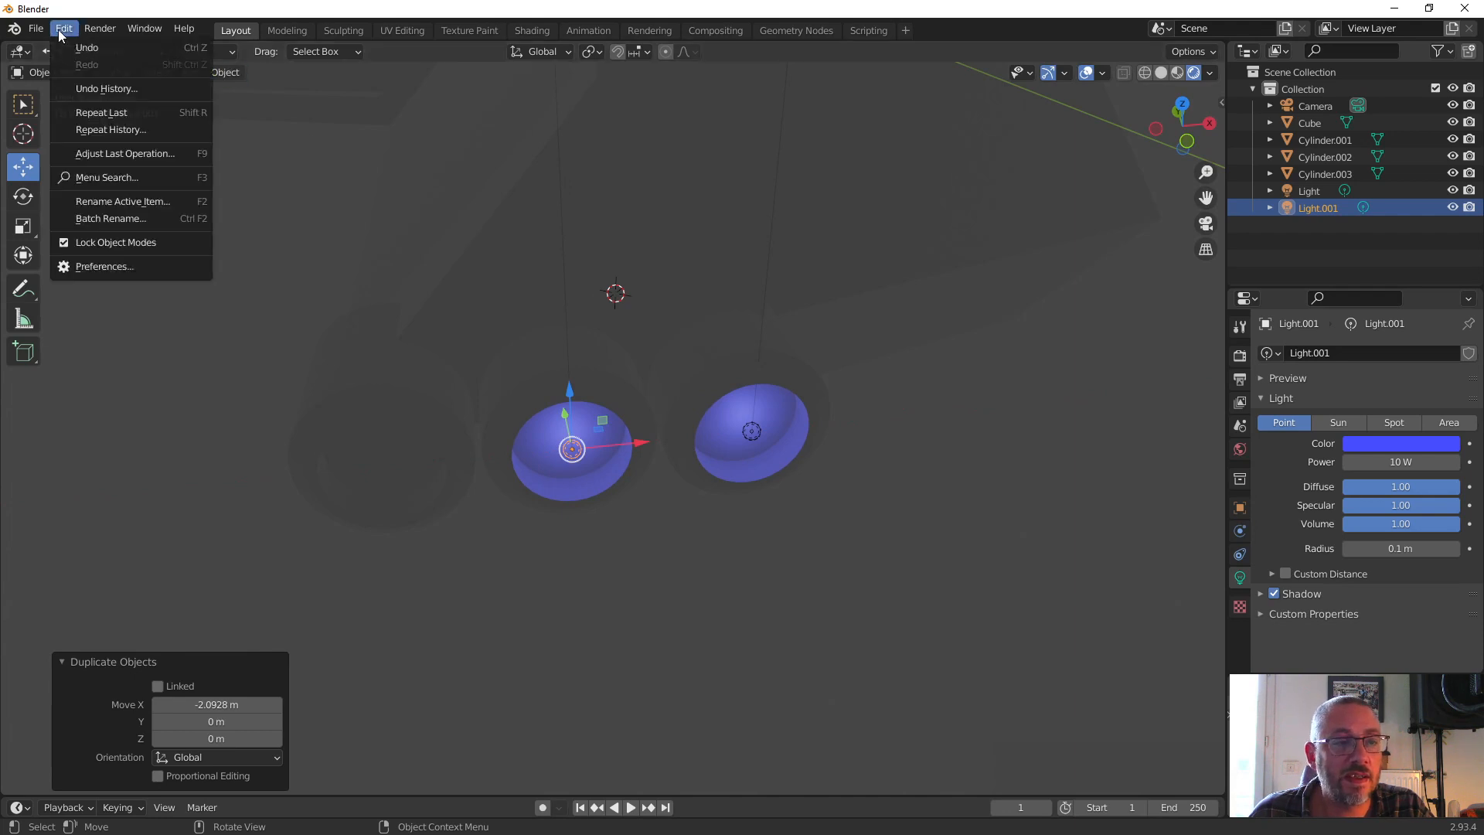
click(171, 114)
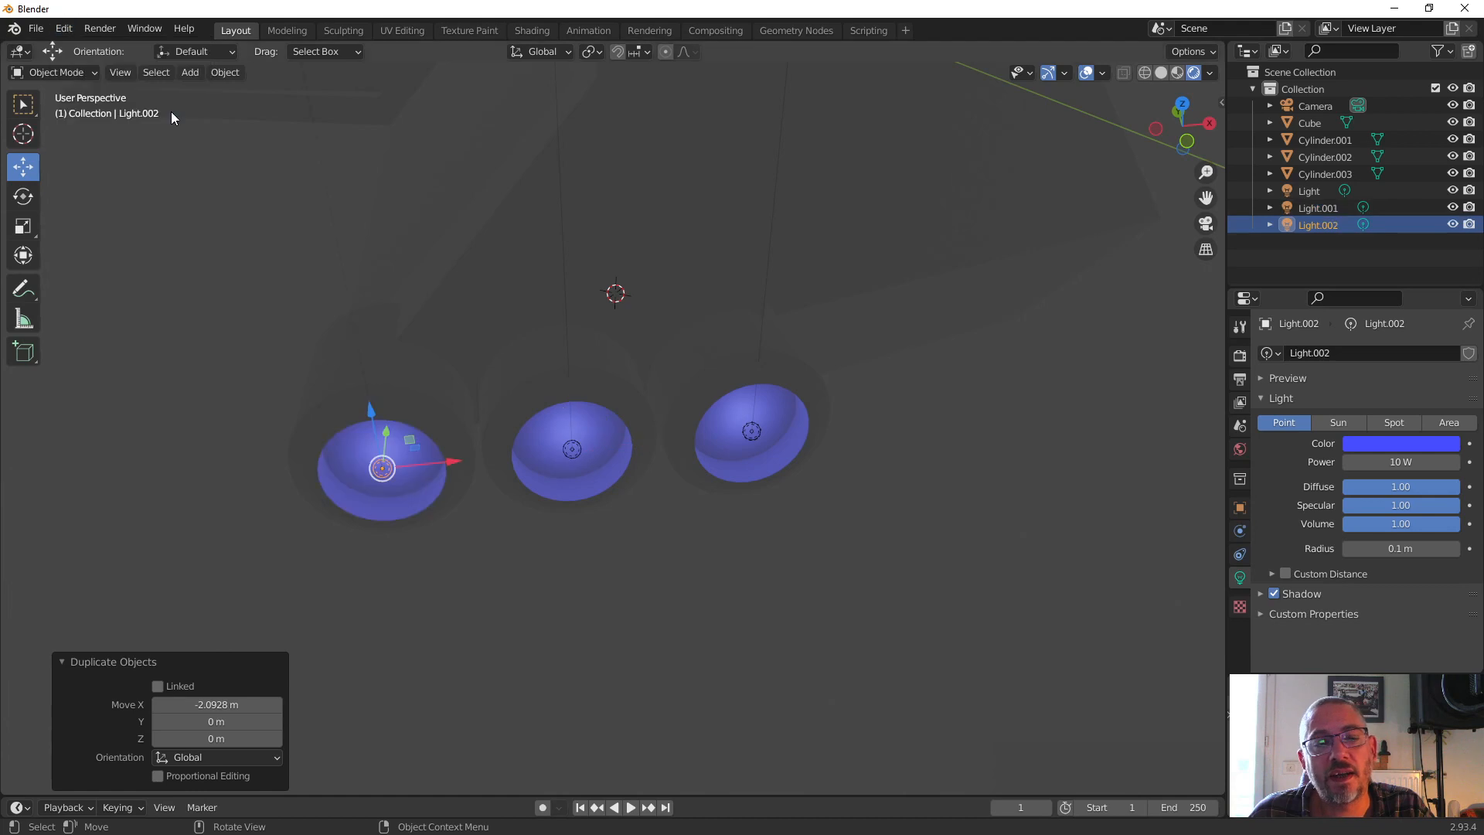
click(625, 578)
Step: Place the 3D cursor at the outer edge of the ship's side, around X -13.6 m, and add a point light there
middle_drag(670, 518, 561, 383)
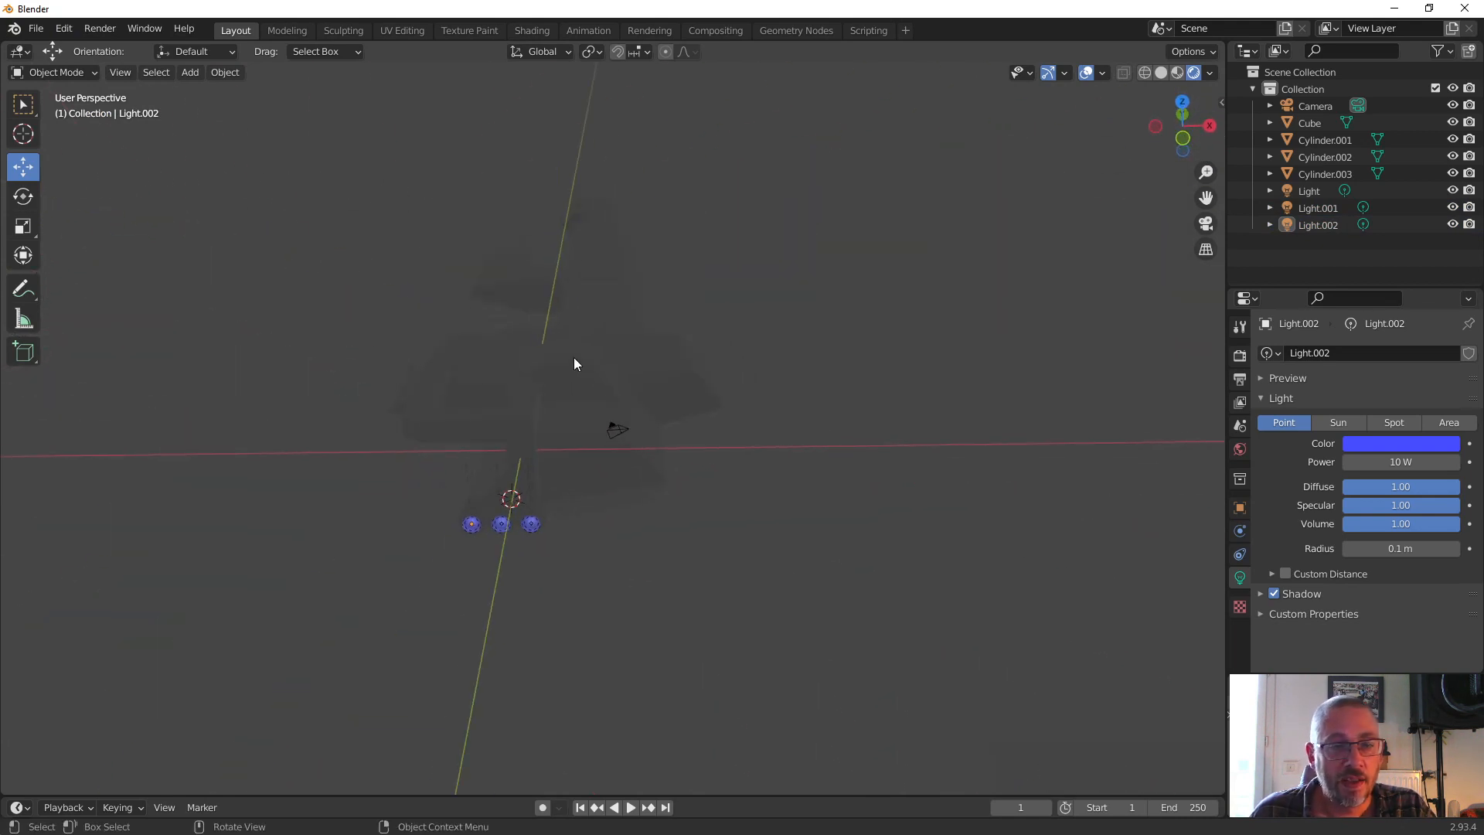
scroll(410, 289, up, 1)
middle_drag(725, 294, 583, 564)
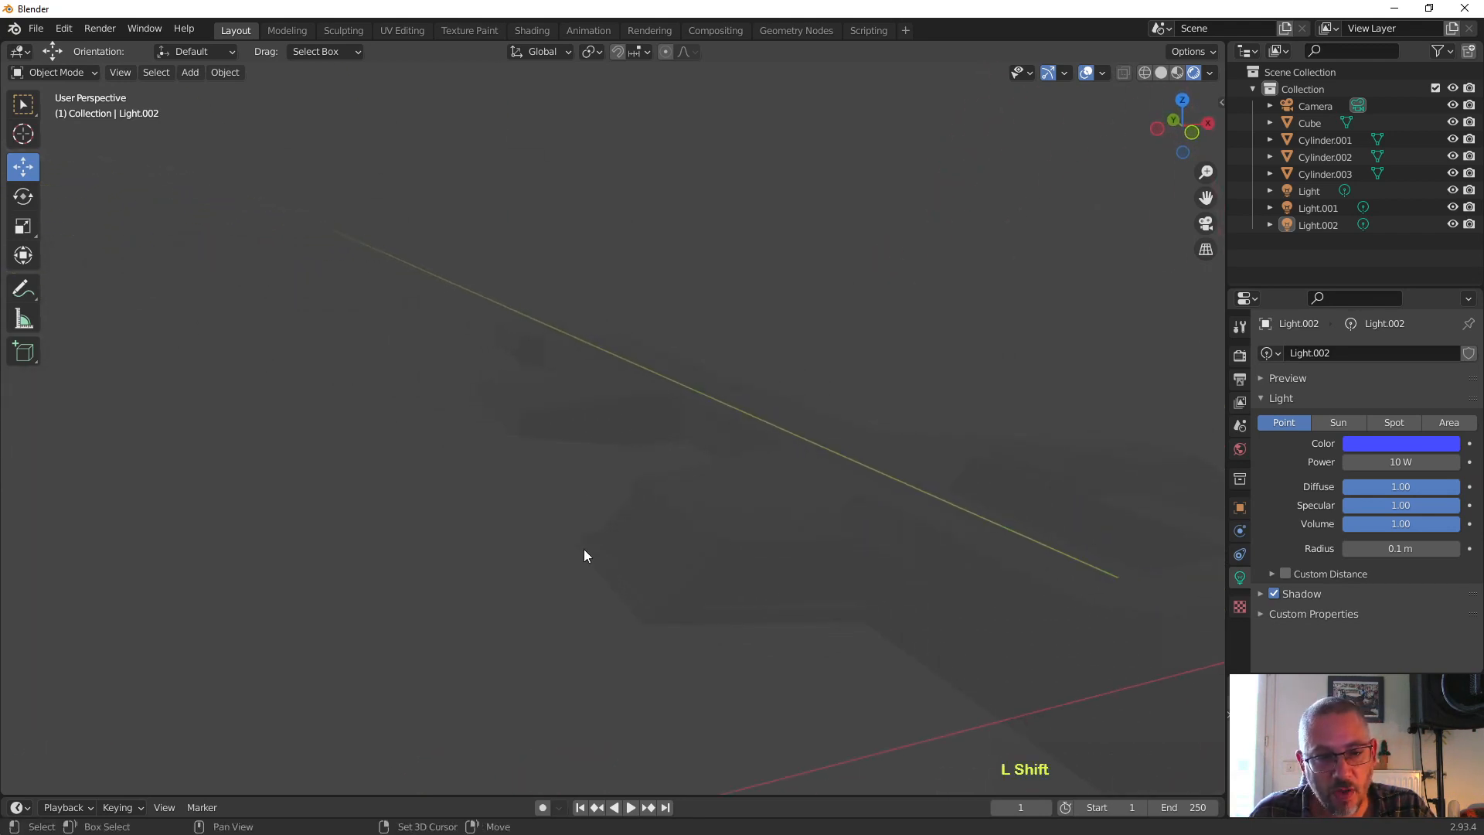
shift+right_click(583, 544)
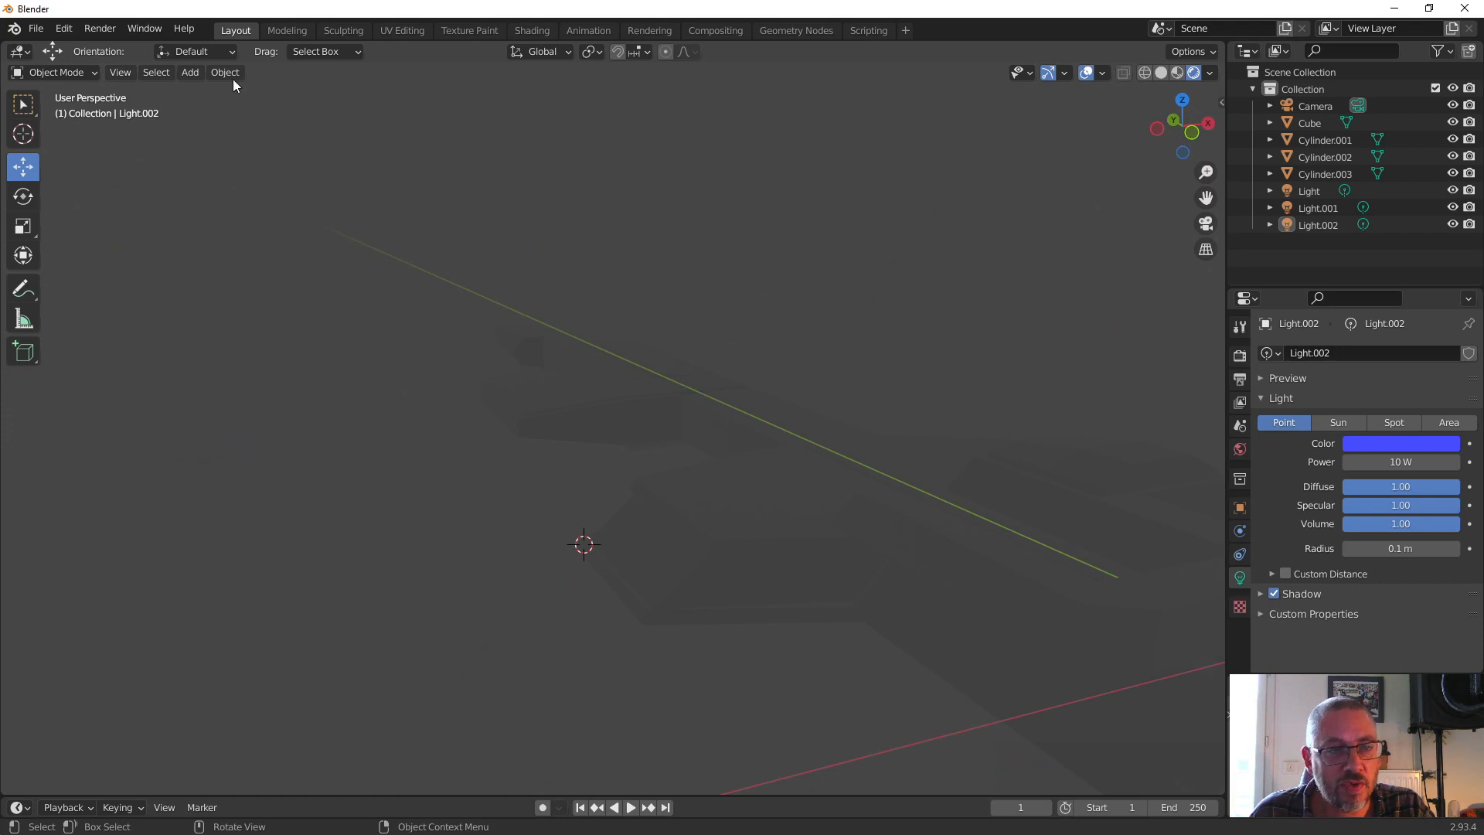
click(189, 72)
mouse_move(254, 300)
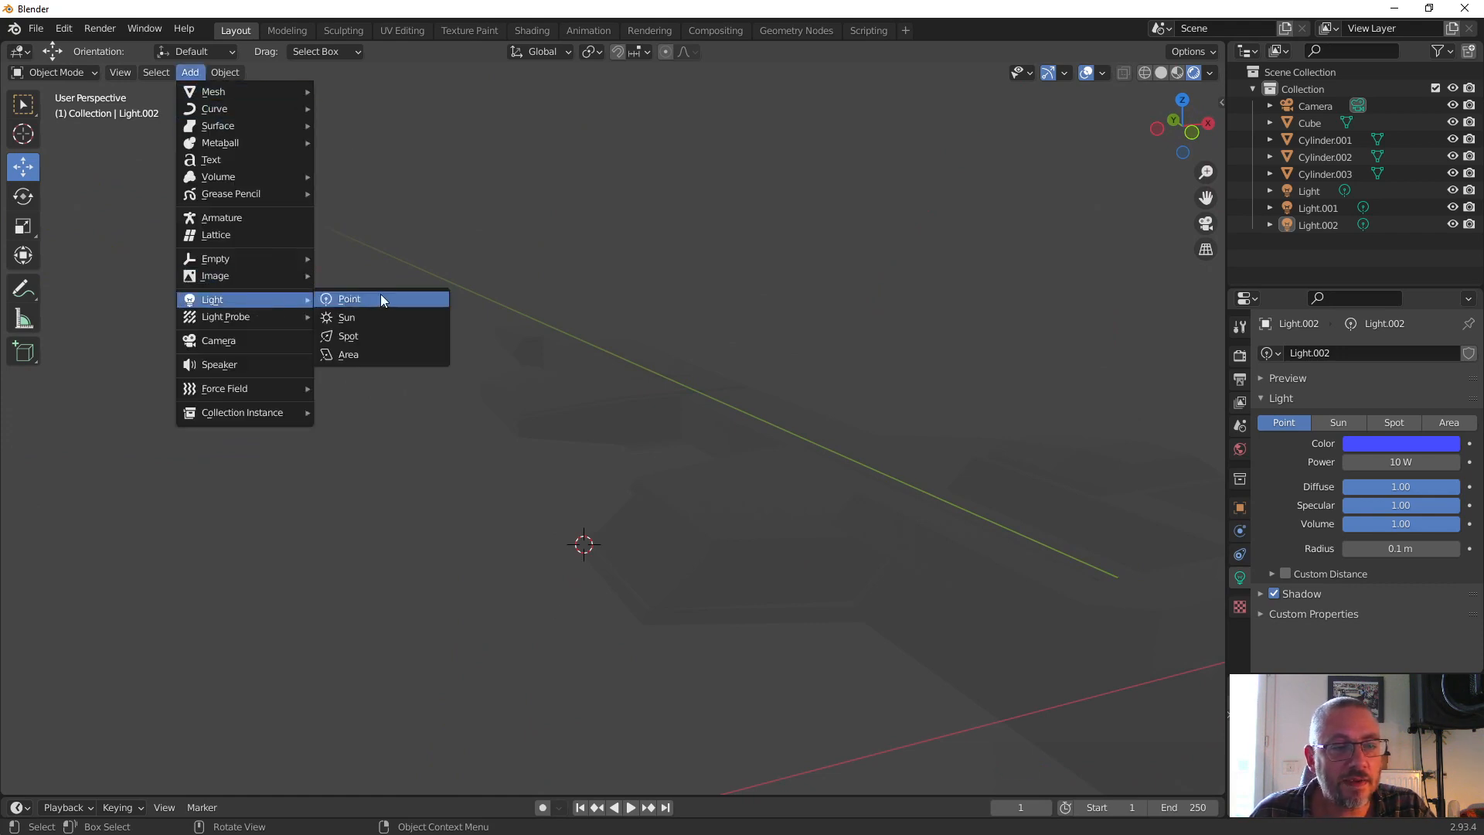
click(375, 298)
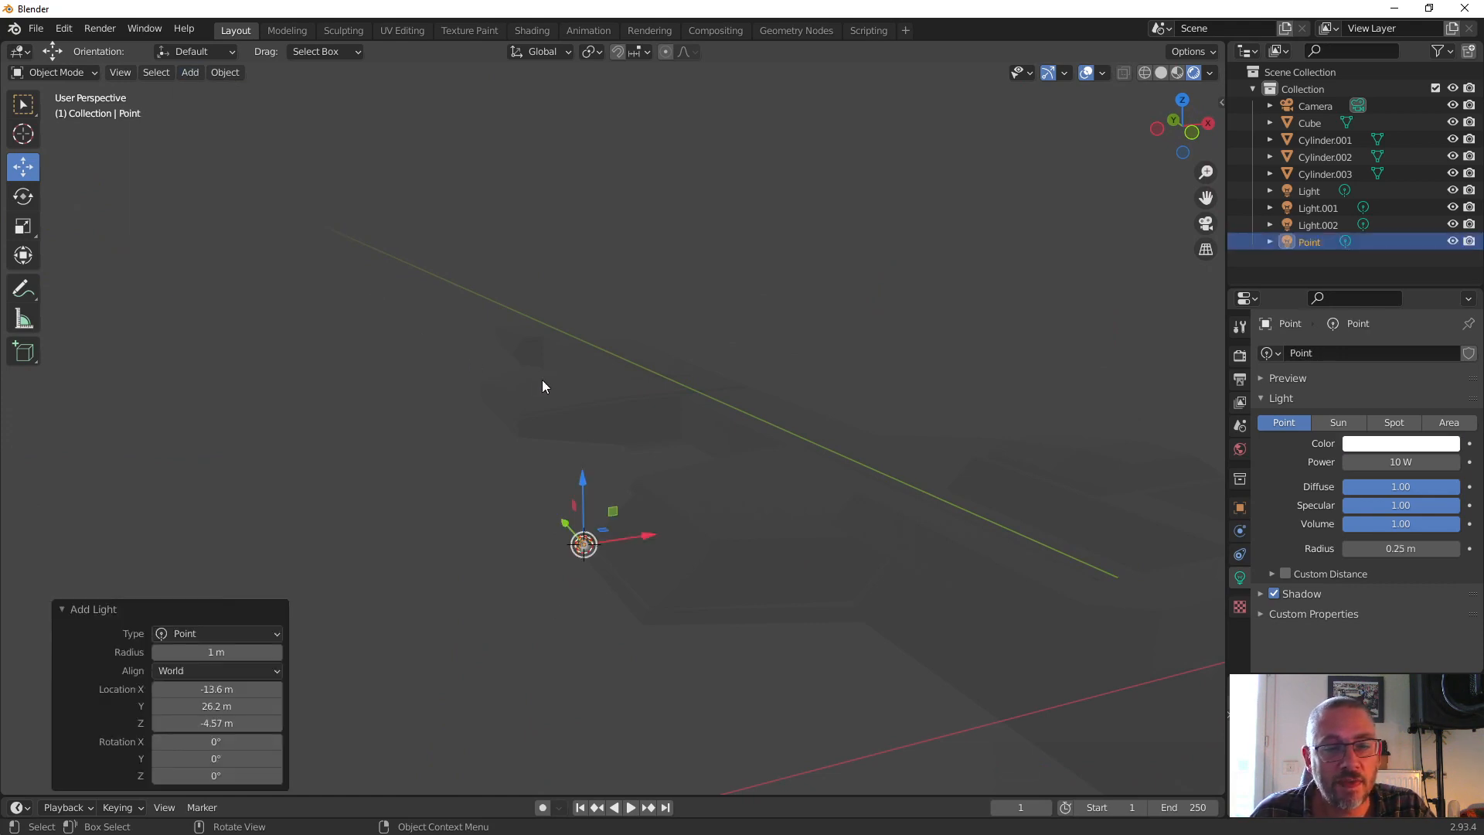
Step: Set the new point light's color to red and its power to 200 W
click(1389, 446)
click(1361, 341)
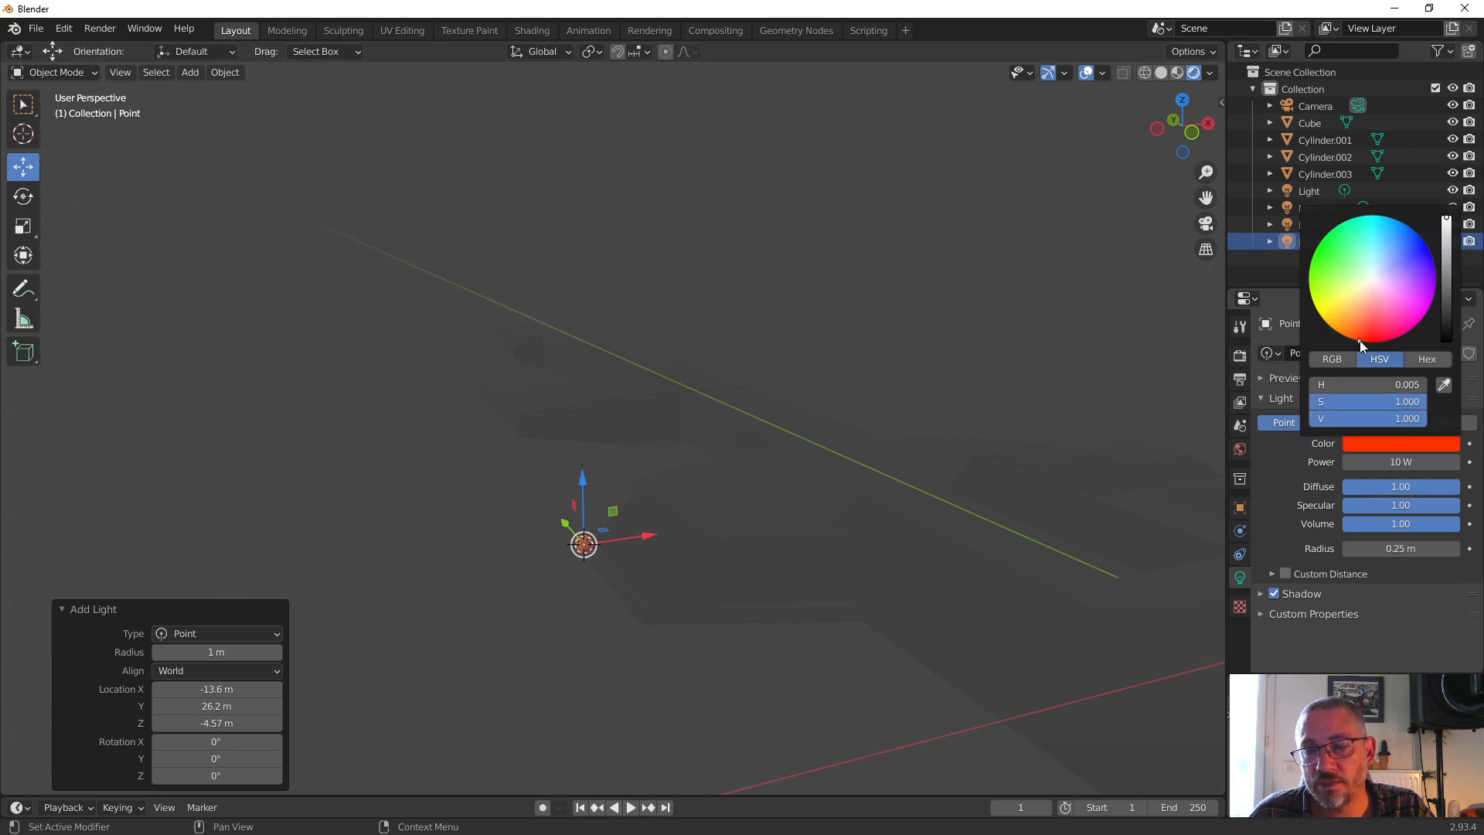
click(1401, 463)
text(200)
key(Return)
Step: Adjust the red light's position along the Y axis by about 0.82 m at the ship's side
middle_drag(740, 518, 711, 504)
scroll(830, 541, up, 3)
drag(717, 509, 633, 554)
scroll(836, 475, down, 2)
Step: Place the 3D cursor on the opposite side edge of the ship, around X 16.4 m, and add a second point light there
middle_drag(836, 474, 657, 431)
scroll(658, 432, up, 1)
shift+right_click(606, 518)
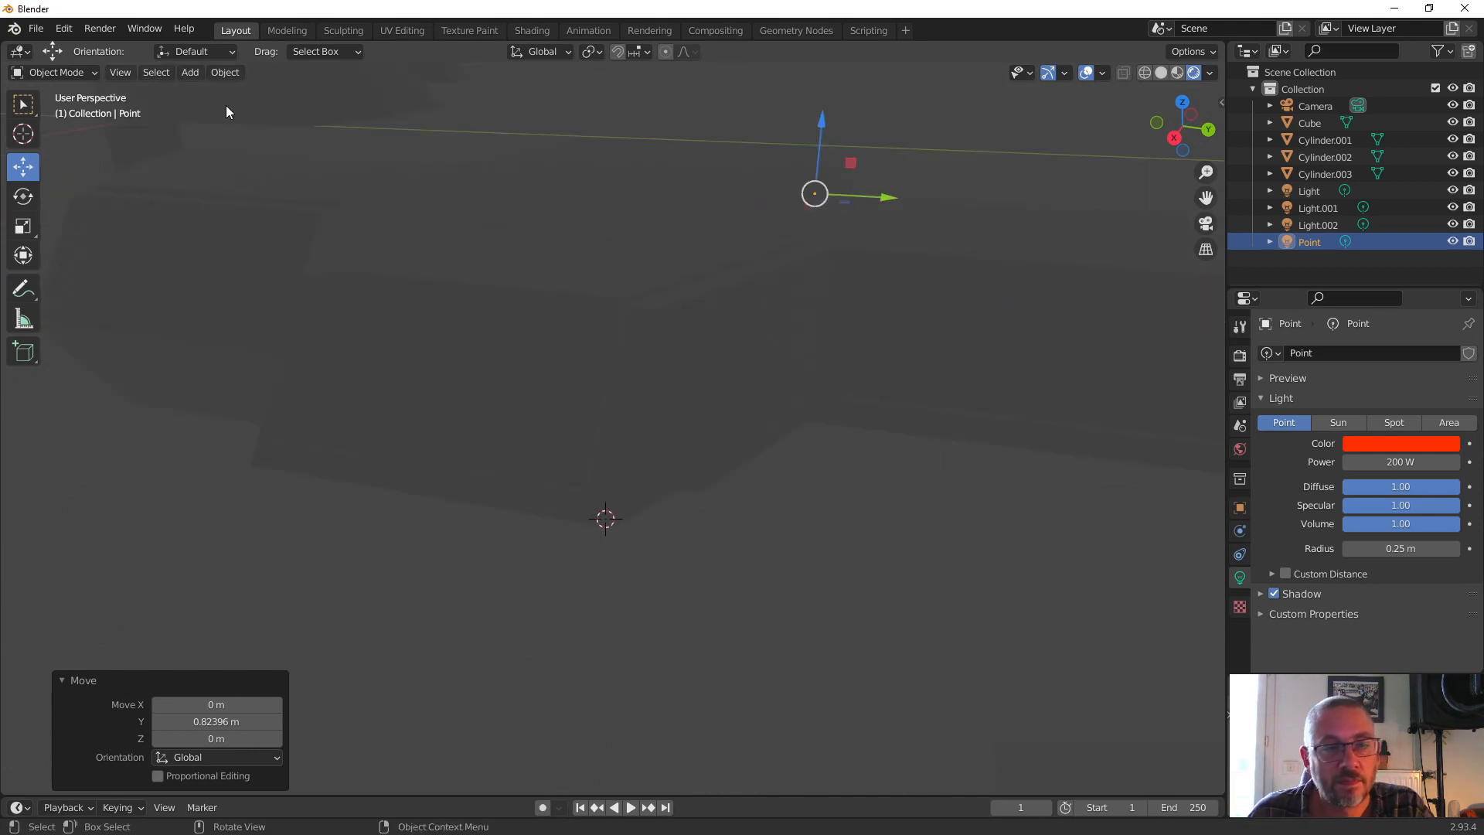
click(191, 73)
mouse_move(263, 299)
click(388, 298)
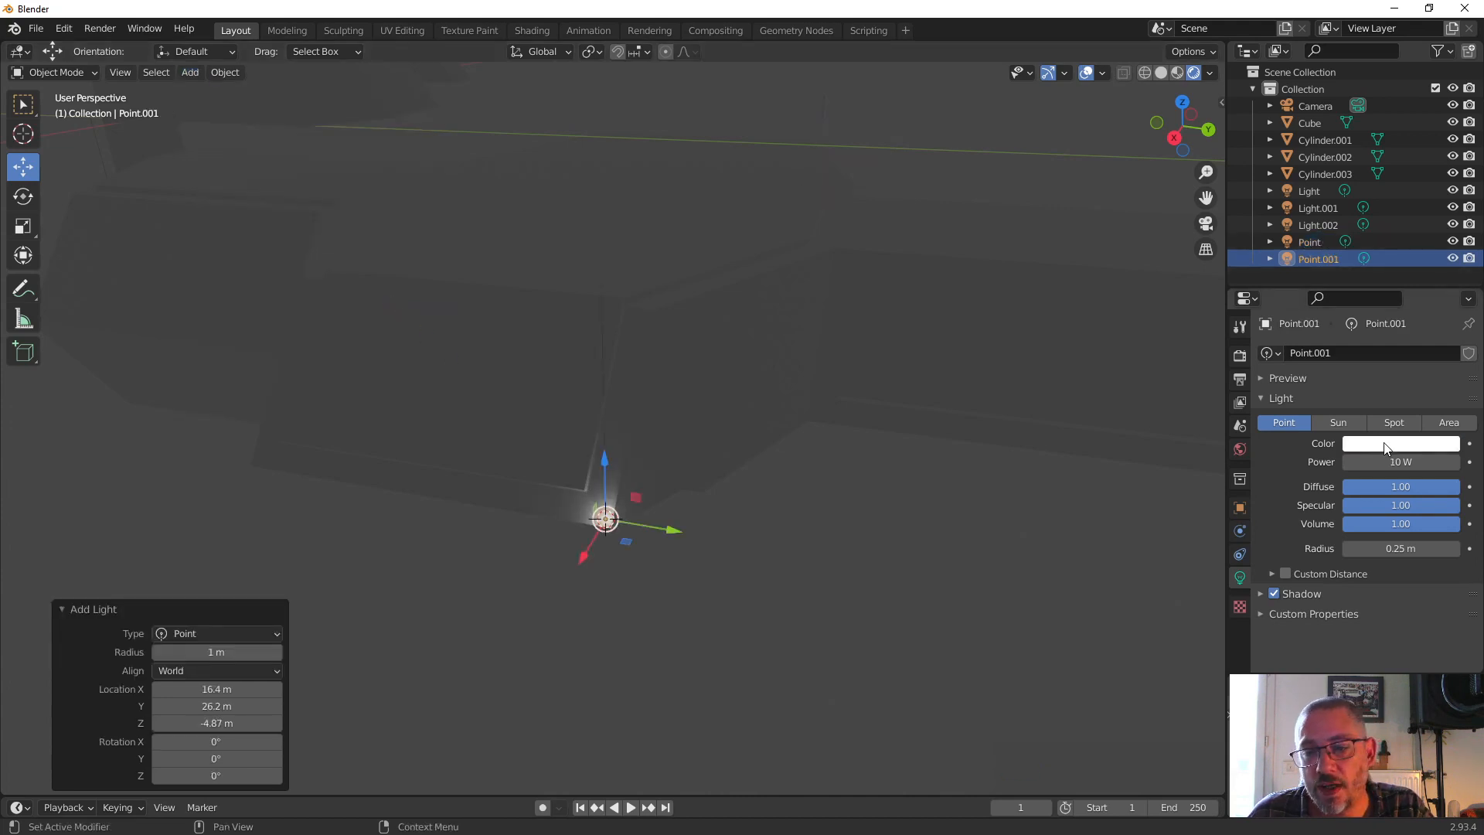
Step: Set the second point light's color to pure green and its power to 26 W
click(1385, 445)
drag(1338, 282, 1316, 248)
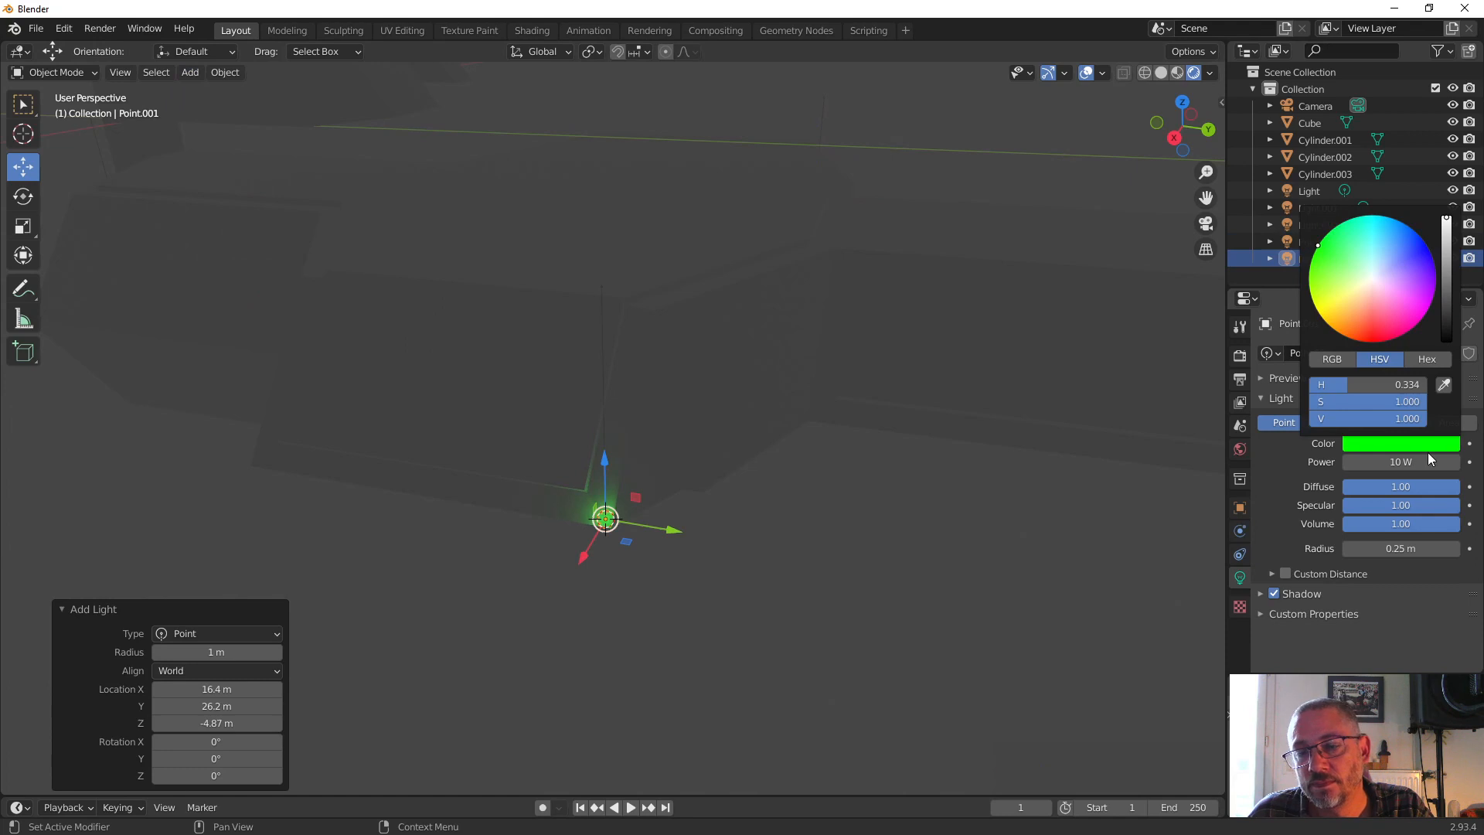
drag(1427, 461, 1453, 461)
Step: Shift the green light slightly outward along the X axis, deselect it, and examine the red and green side lights
drag(583, 556, 577, 567)
scroll(643, 494, down, 7)
middle_drag(698, 477, 957, 464)
click(869, 448)
middle_drag(869, 444, 685, 252)
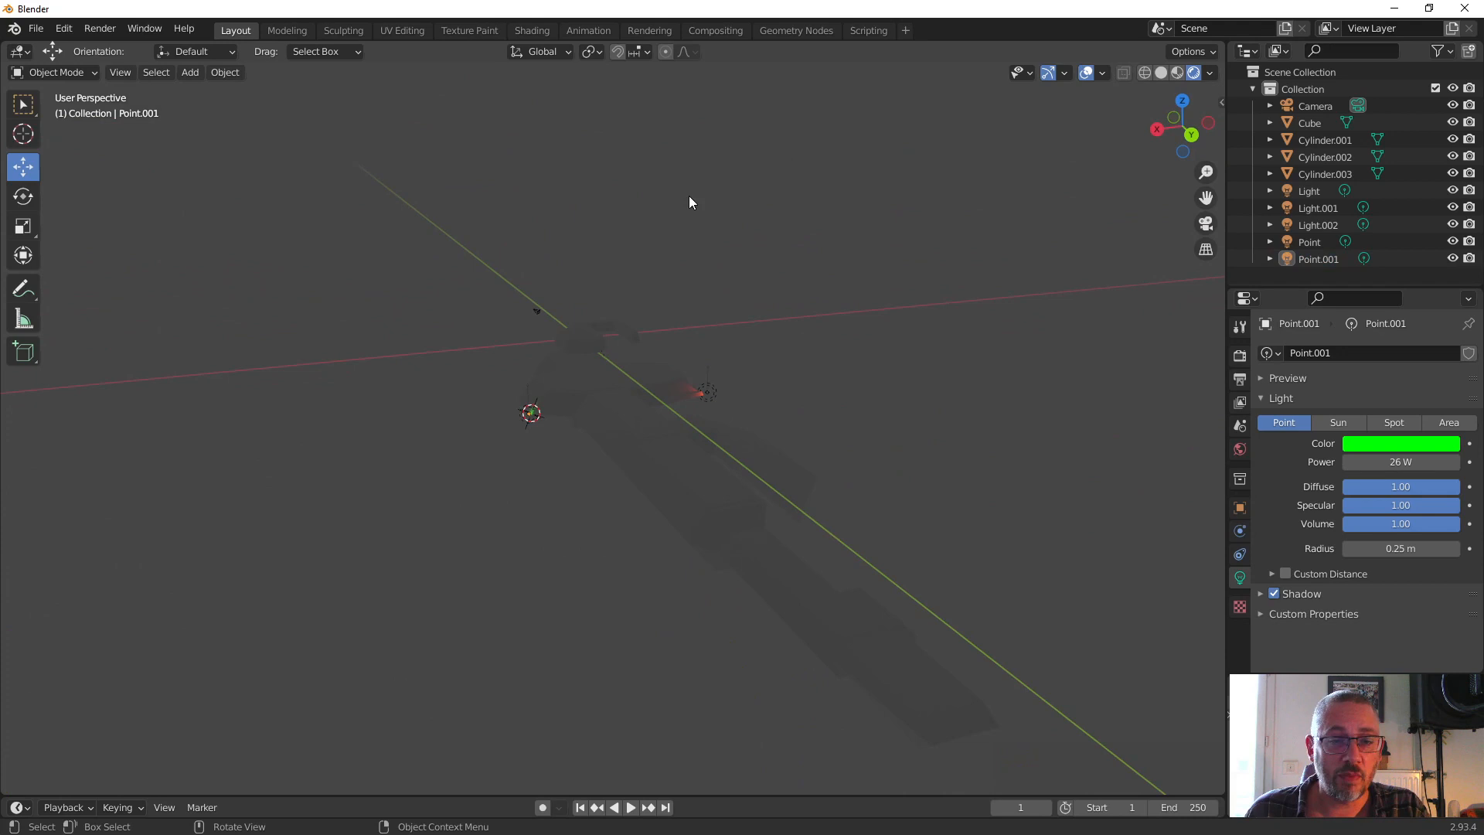
mouse_move(682, 334)
shift+middle_down()
mouse_move(636, 308)
mouse_move(685, 341)
shift+middle_up()
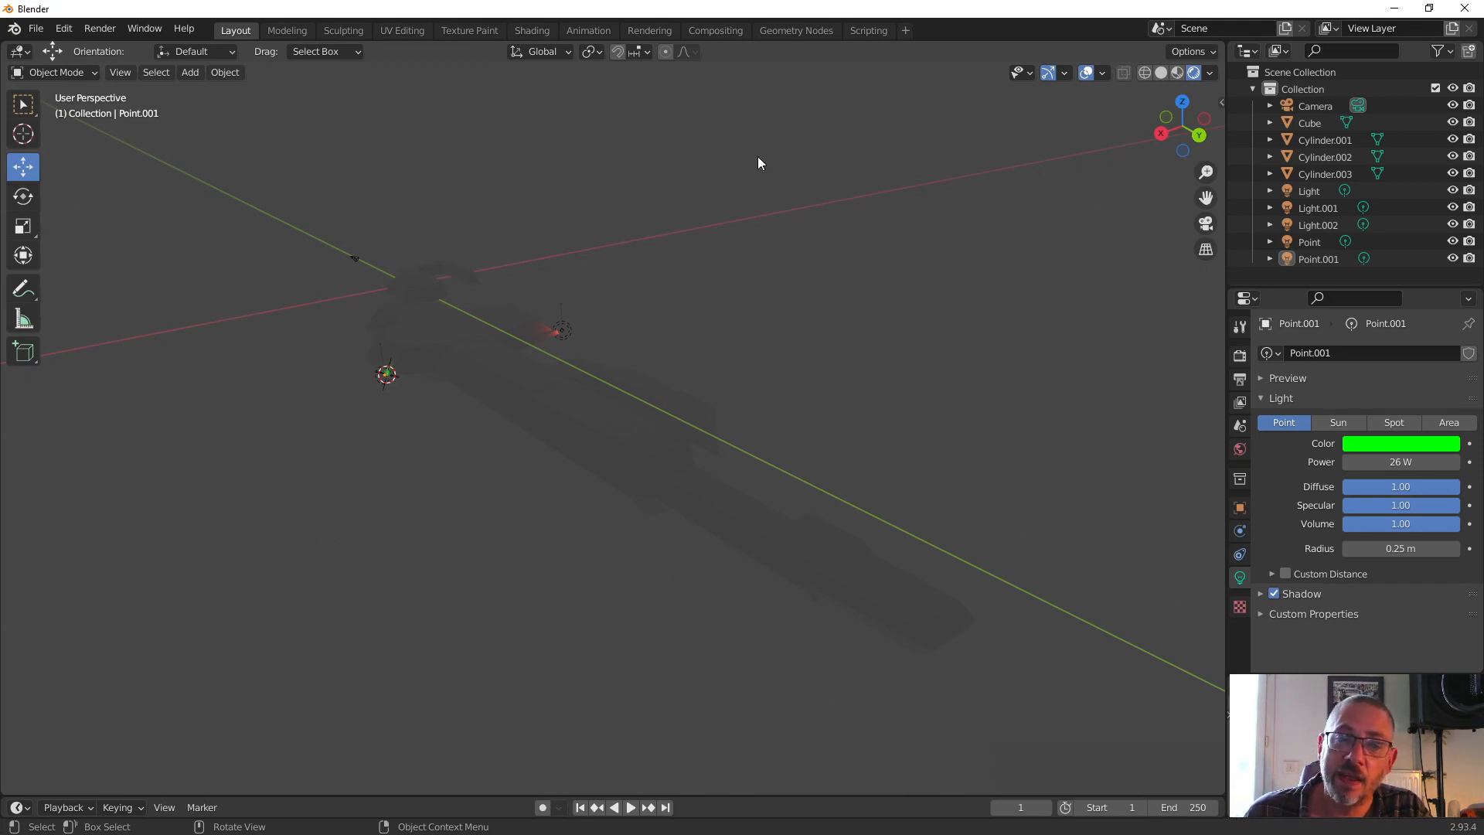
Step: Lighten the world background color to a medium grey
click(1240, 451)
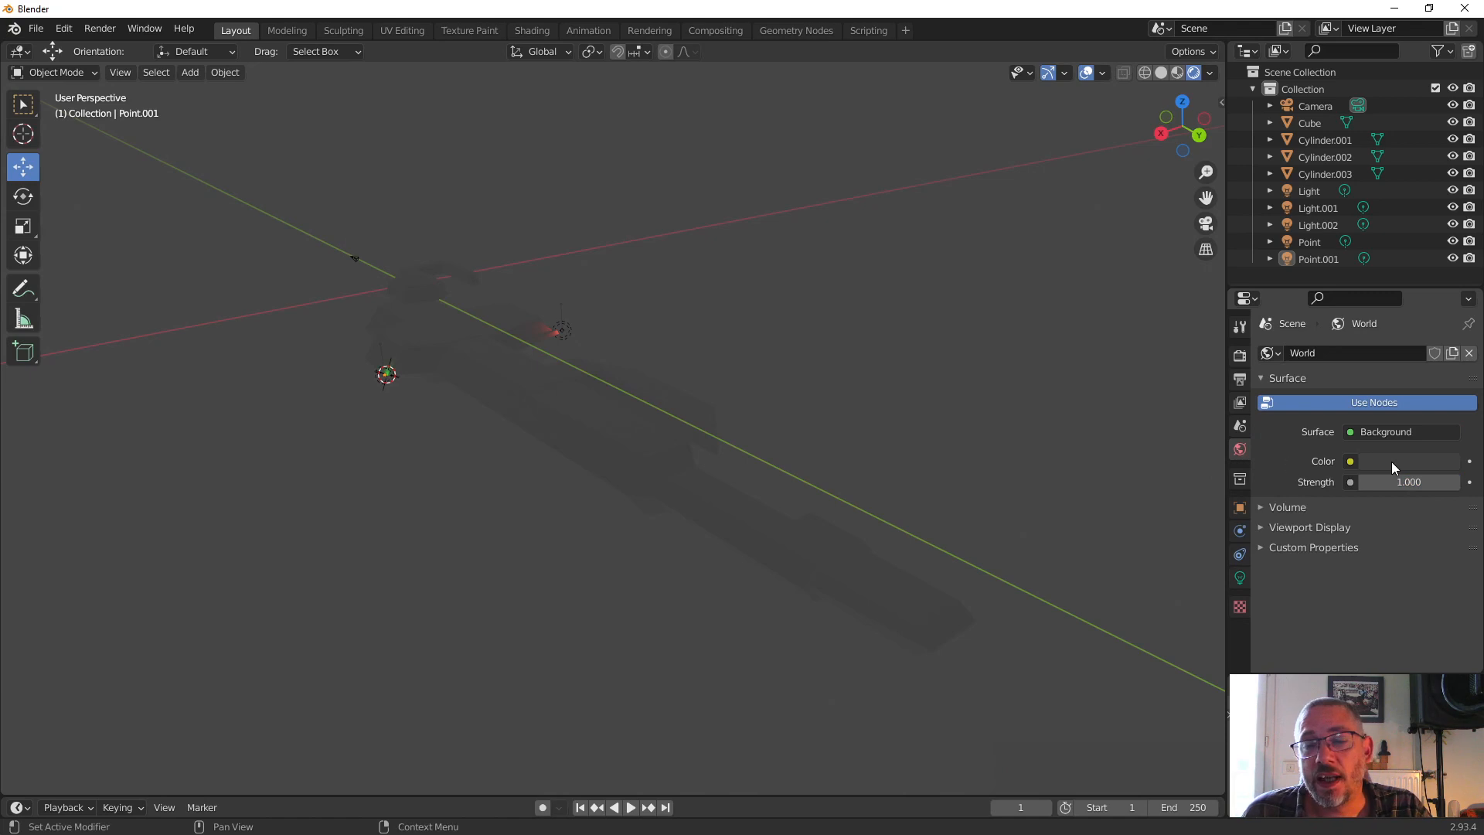
click(1391, 461)
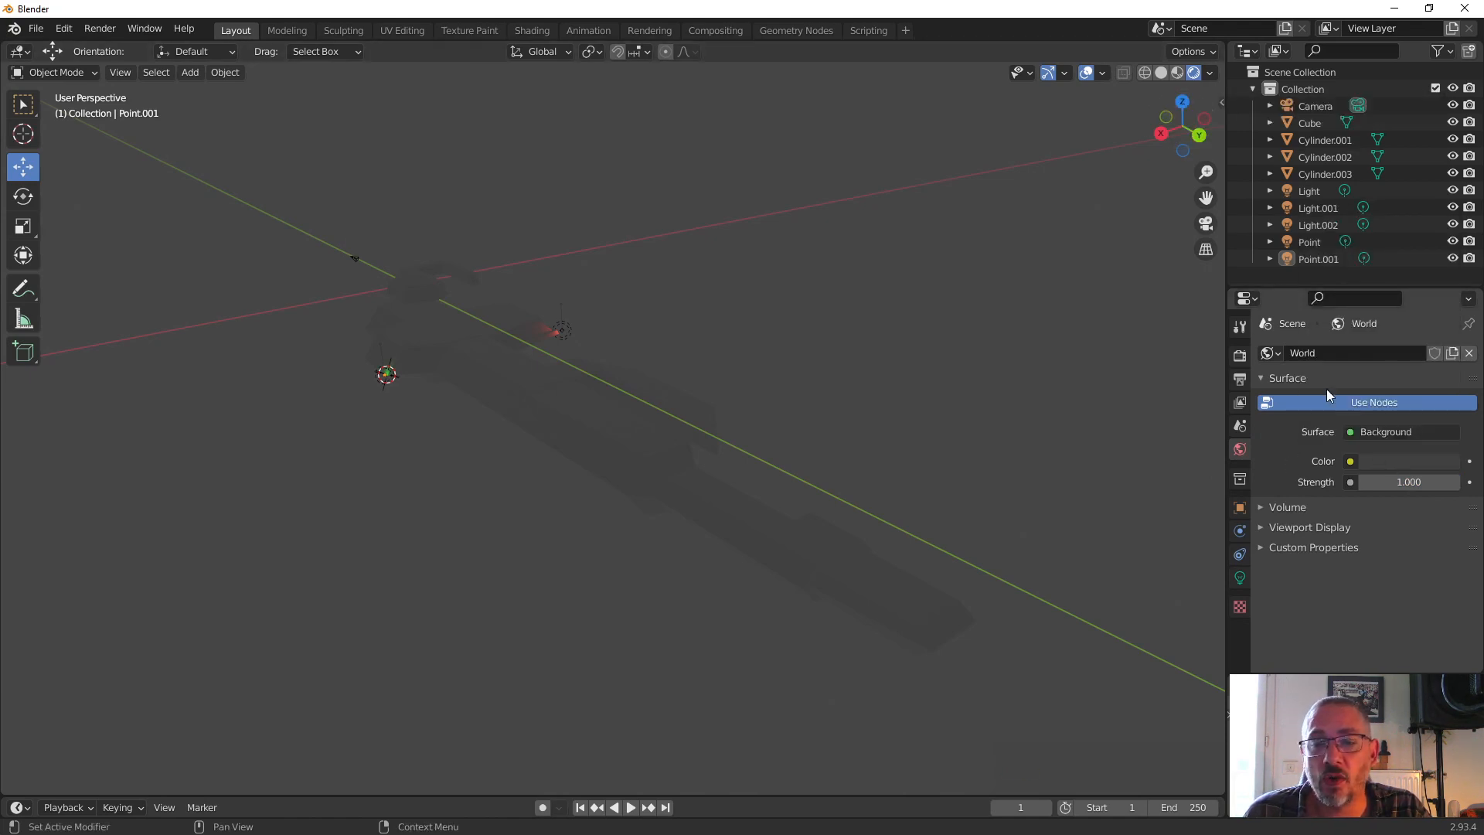
click(1392, 460)
mouse_move(1444, 318)
mouse_down()
mouse_move(1444, 263)
mouse_move(1443, 325)
mouse_move(1446, 263)
mouse_move(1446, 303)
mouse_up()
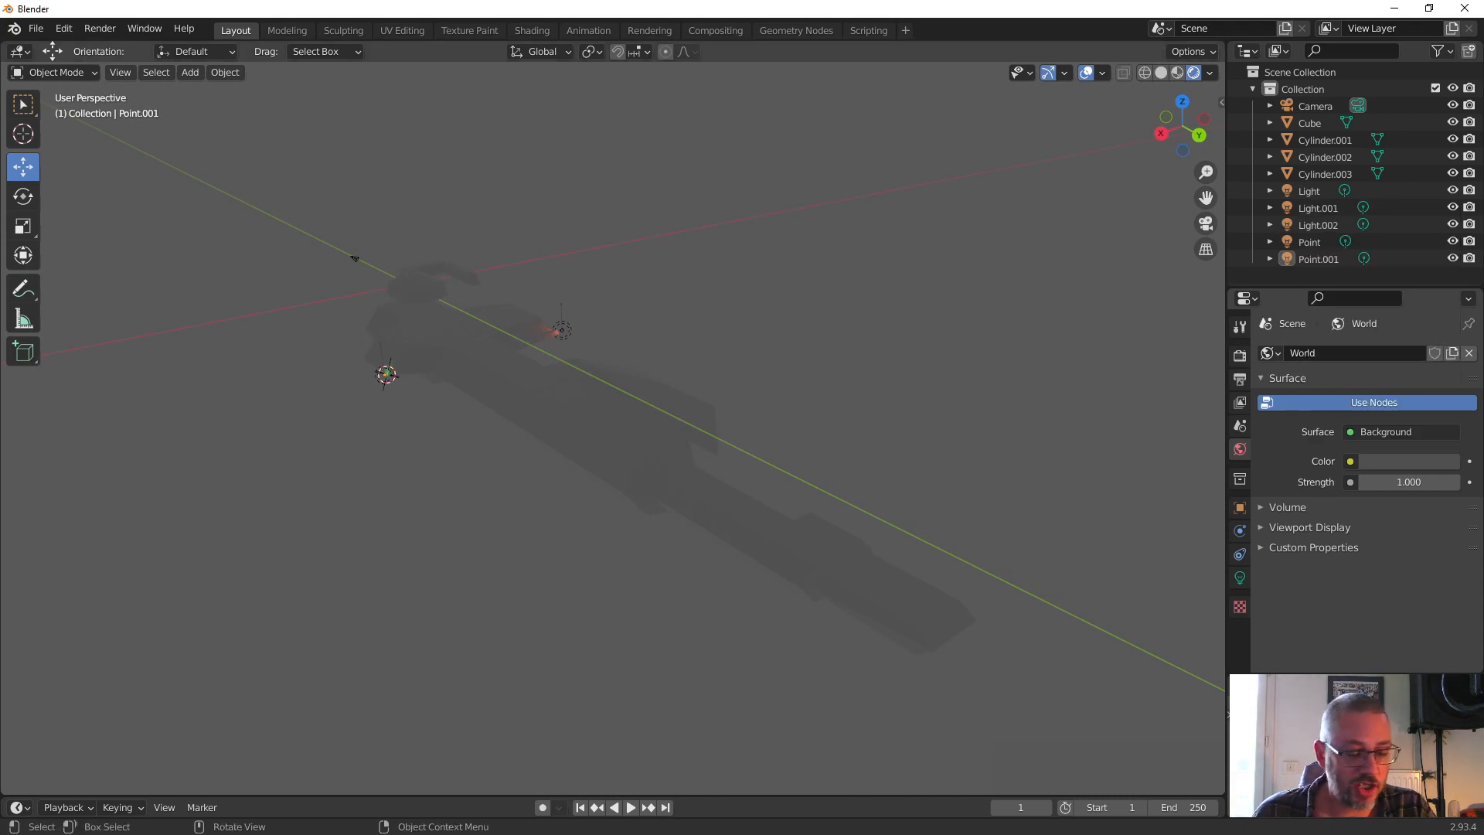
Step: Switch to Firefox, search Google for "milky way 360", accept the cookie terms and show the image results
click(385, 372)
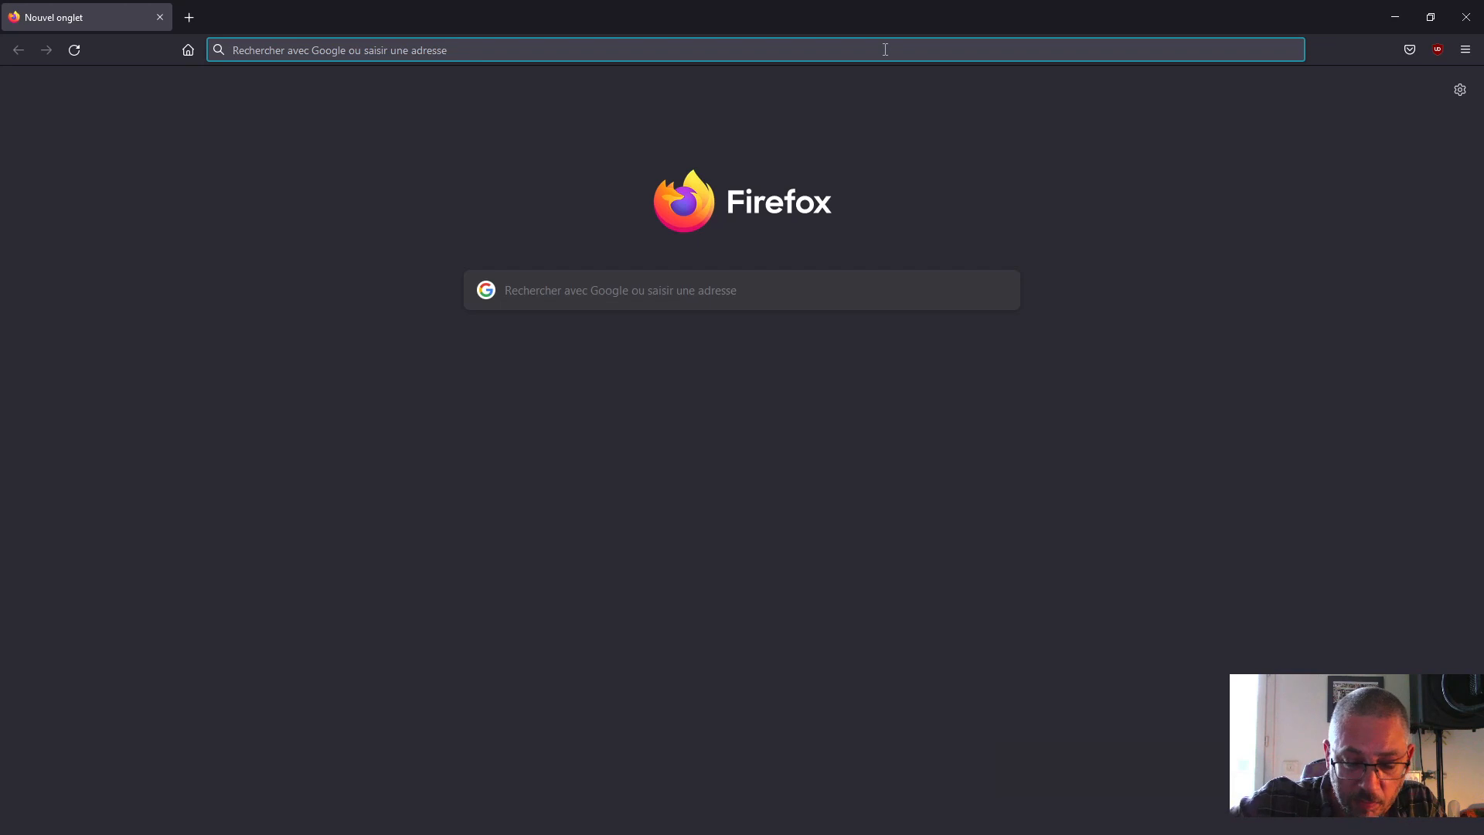
text(milk)
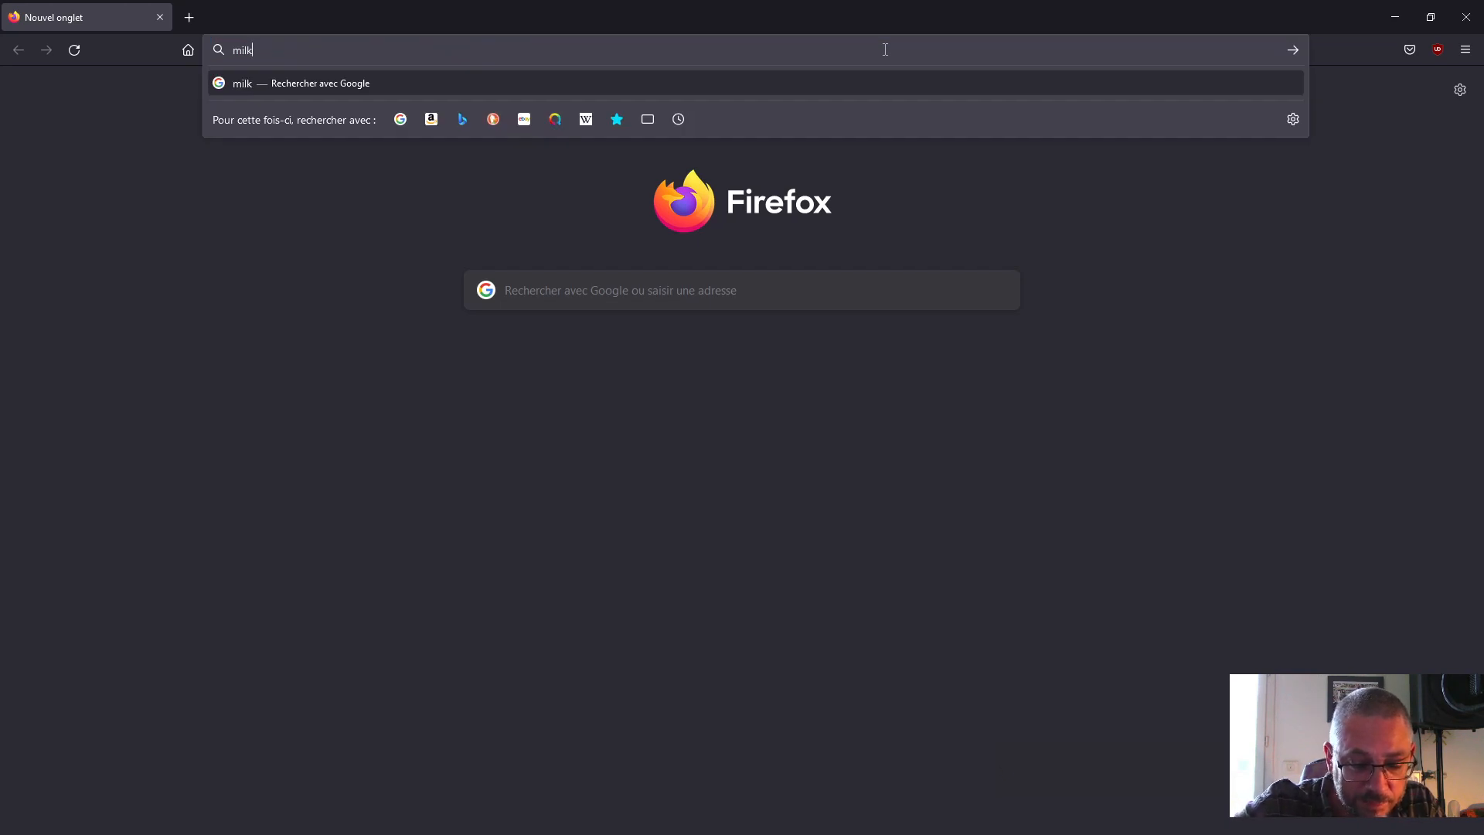
text(y way 360)
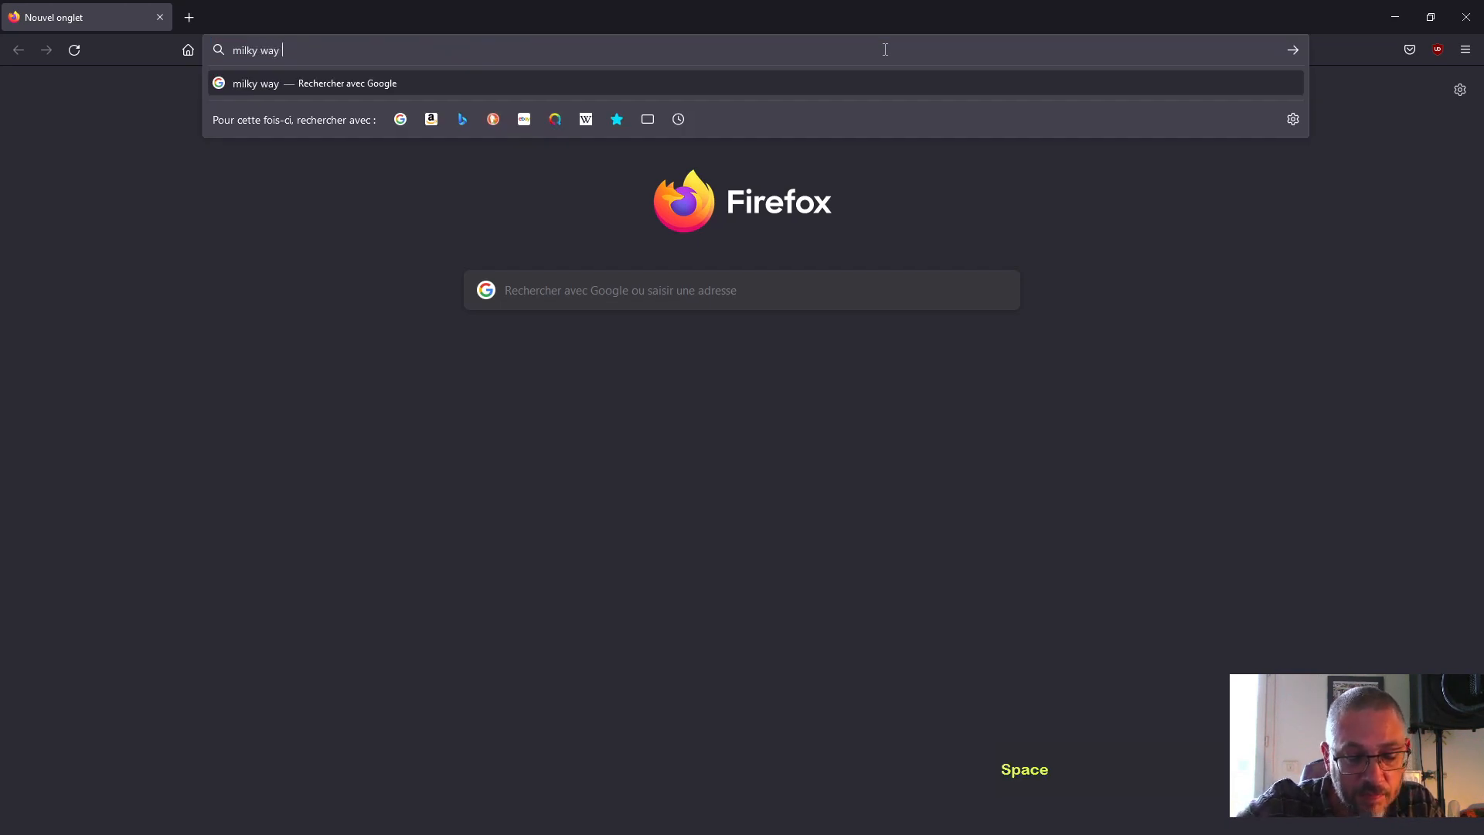
key(Return)
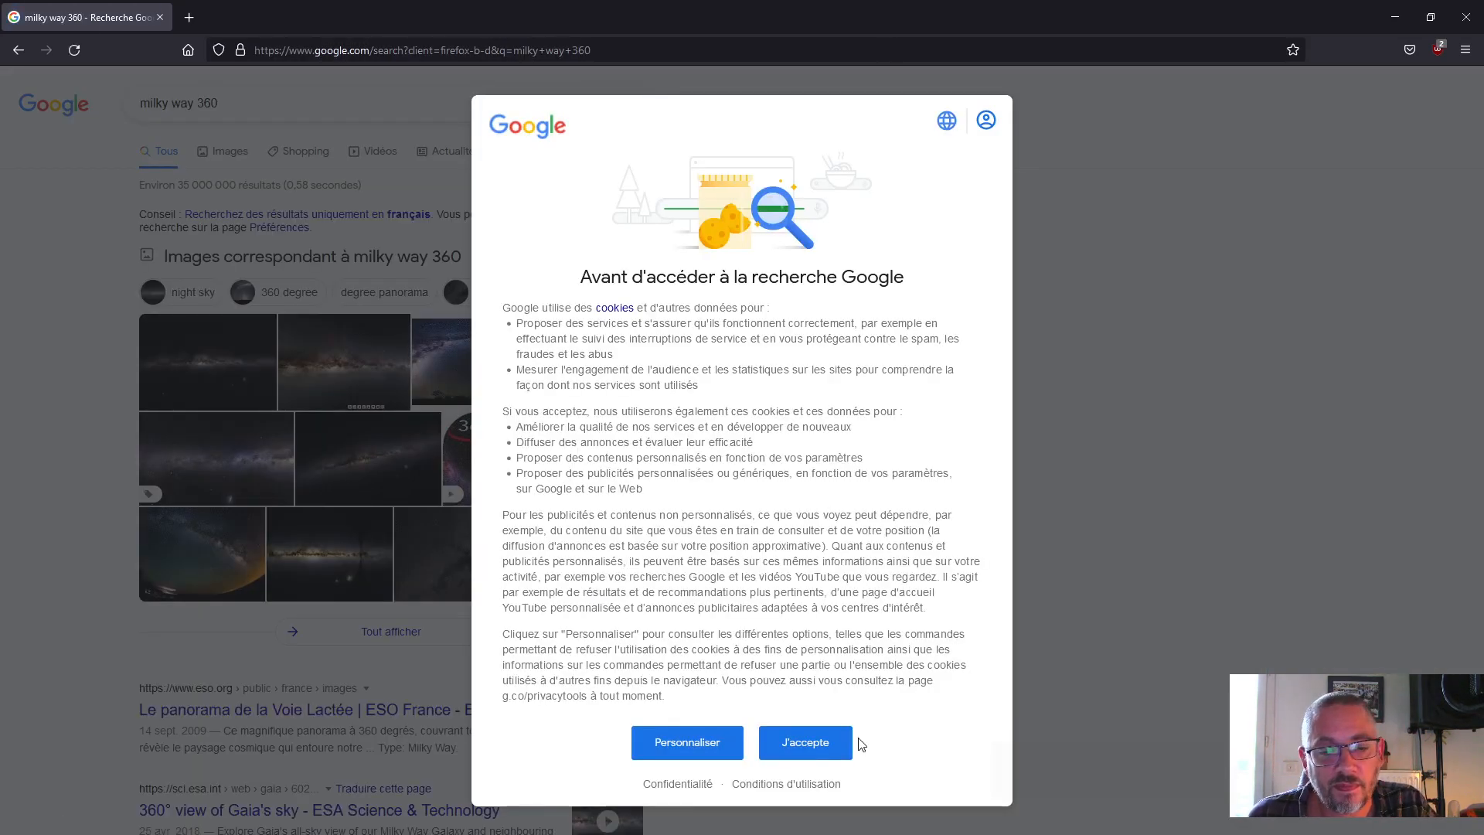
click(810, 743)
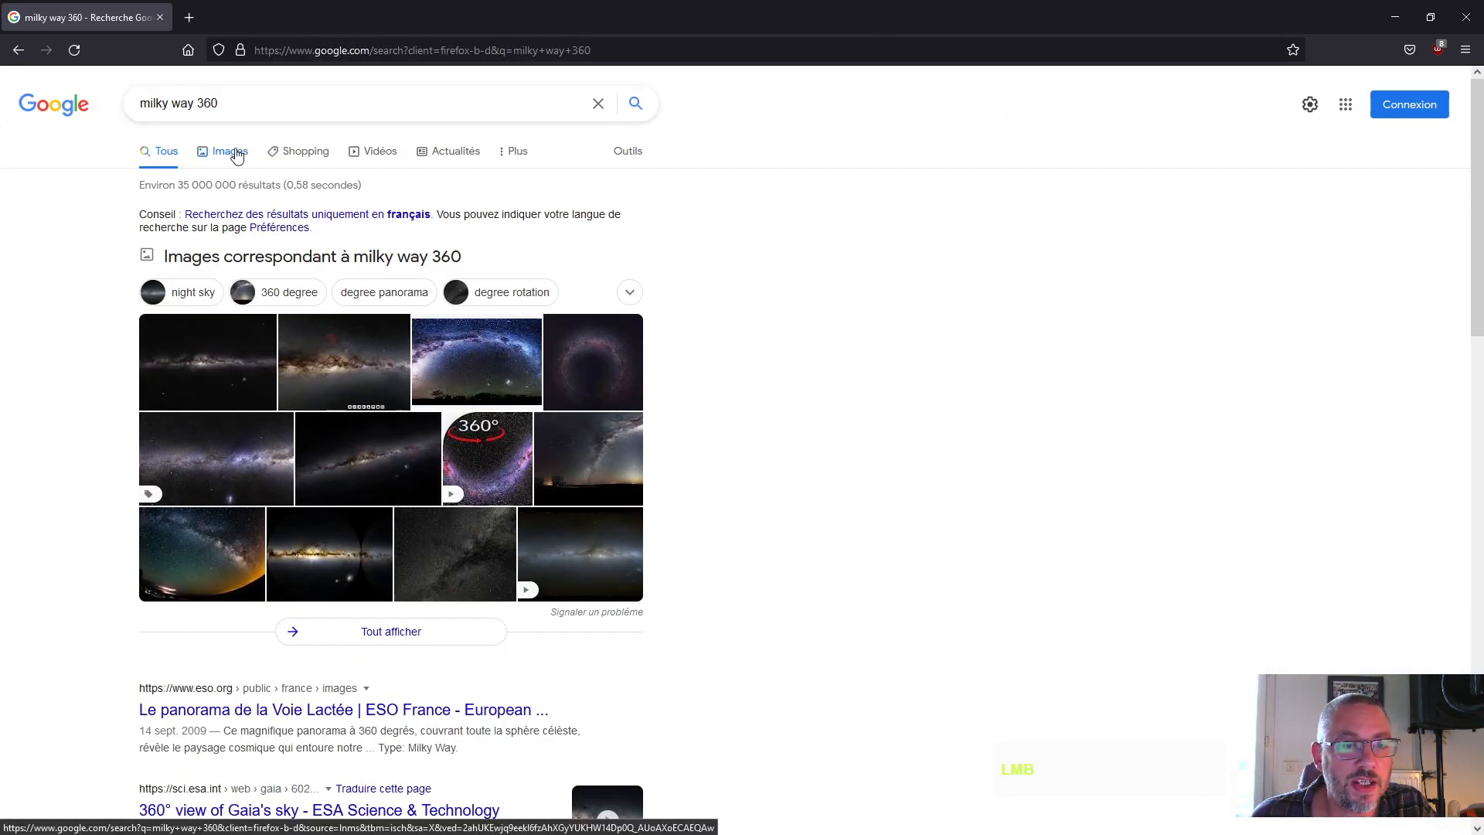
click(230, 151)
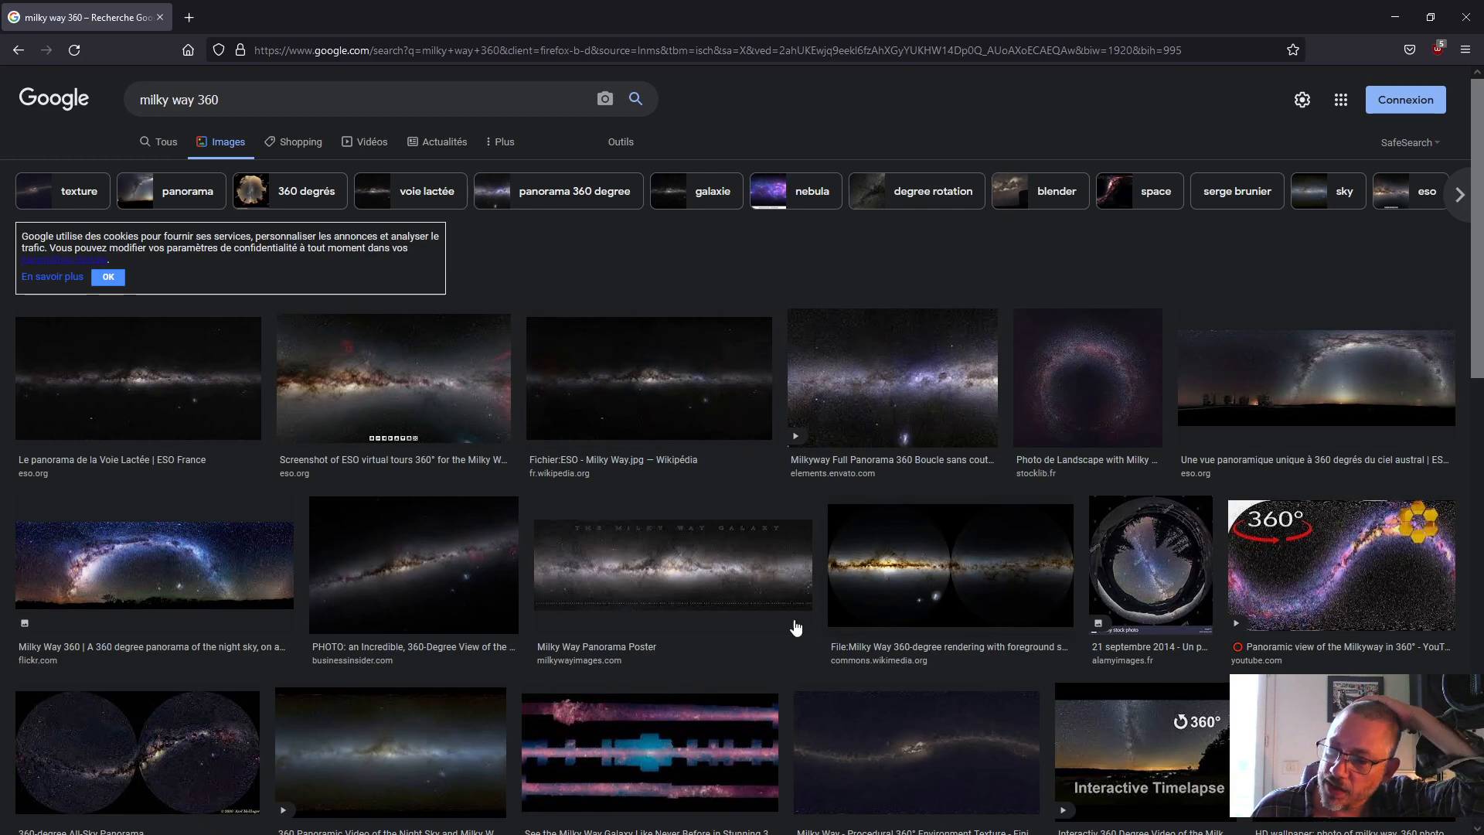
Step: Browse the image results for a suitable Milky Way panorama and preview the ESA 360° view of Gaia's sky with its similar images
scroll(762, 439, down, 10)
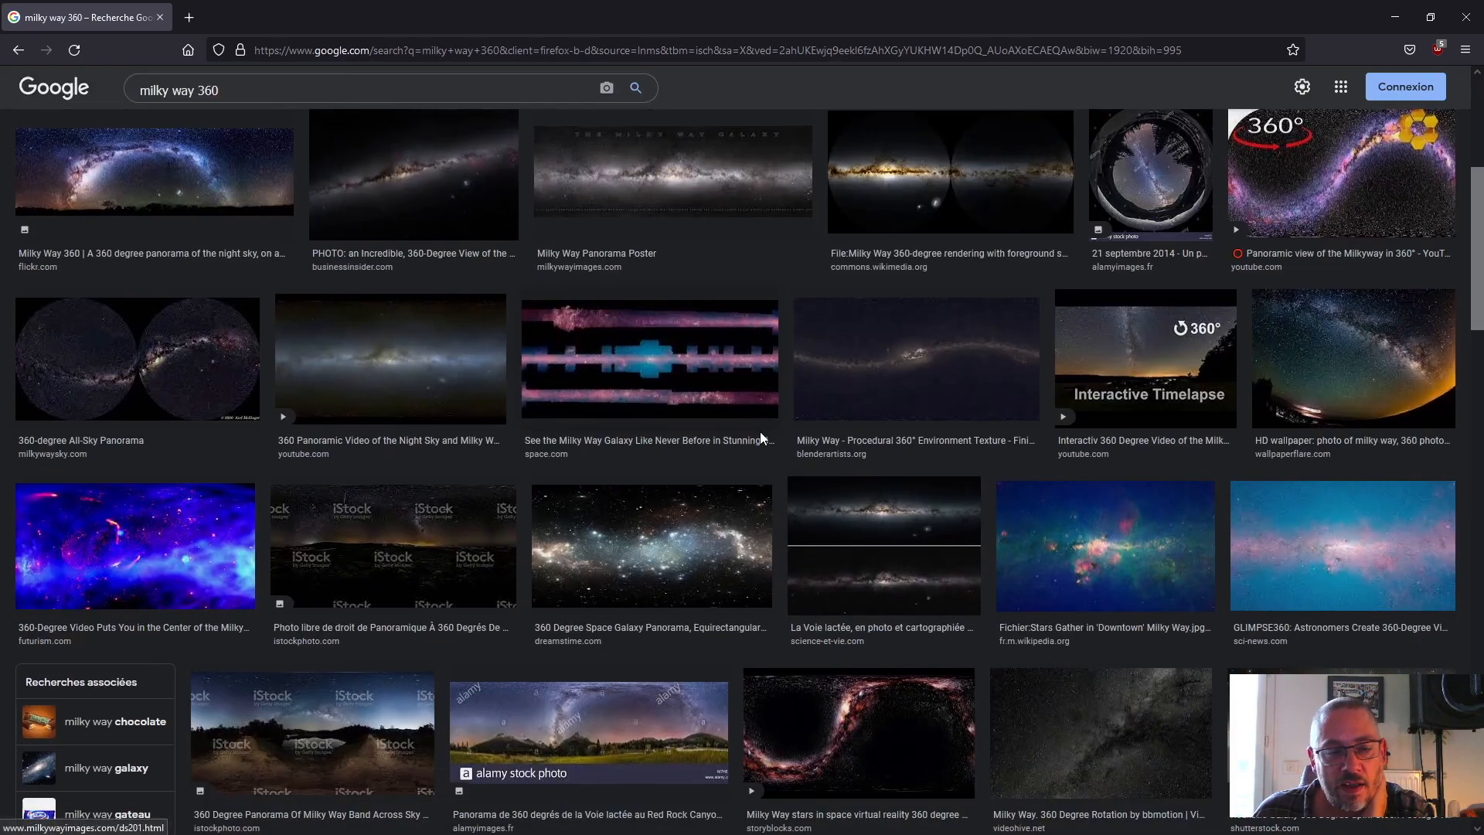
scroll(761, 439, down, 3)
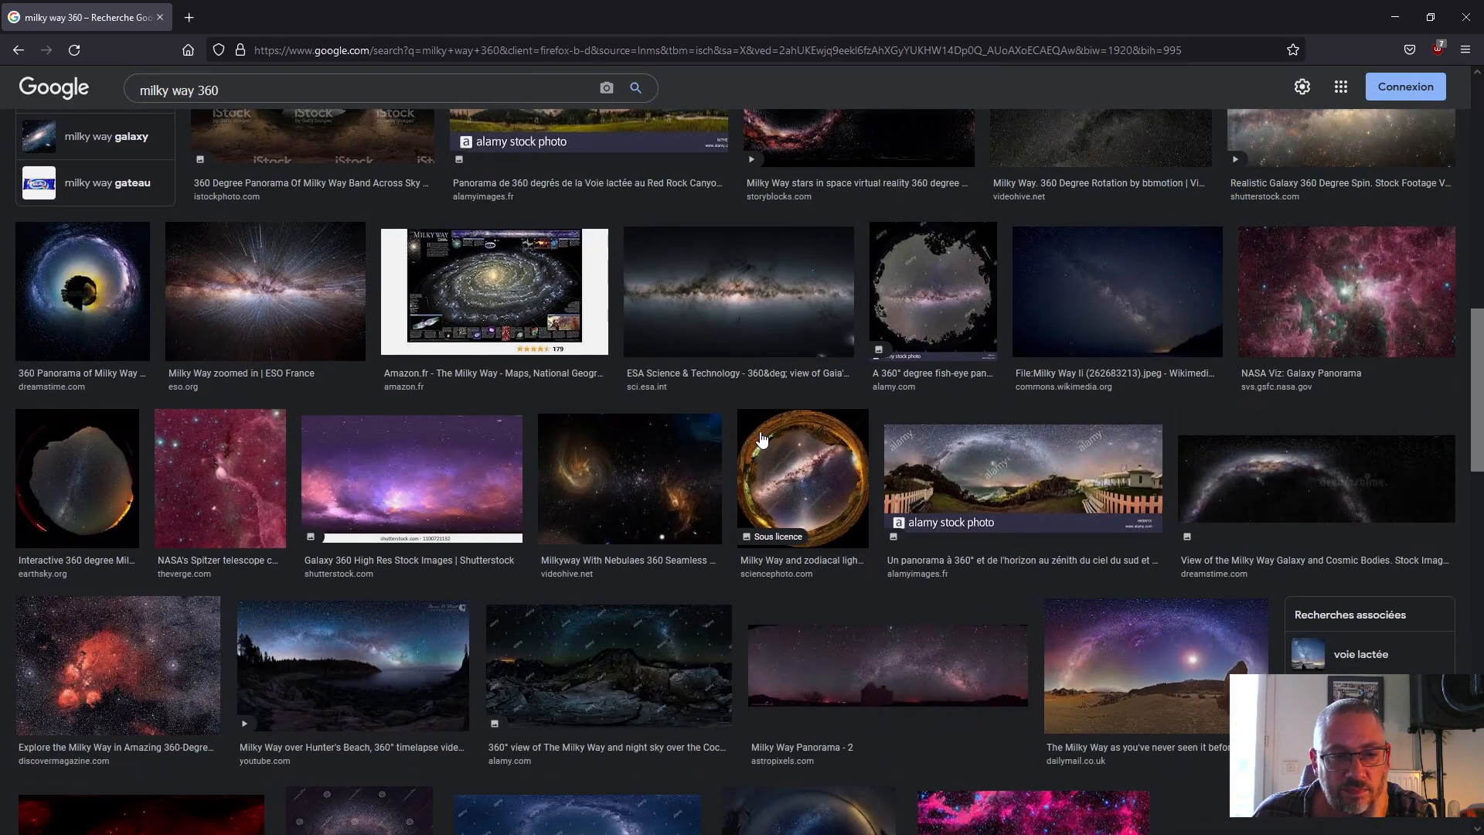
scroll(762, 440, down, 6)
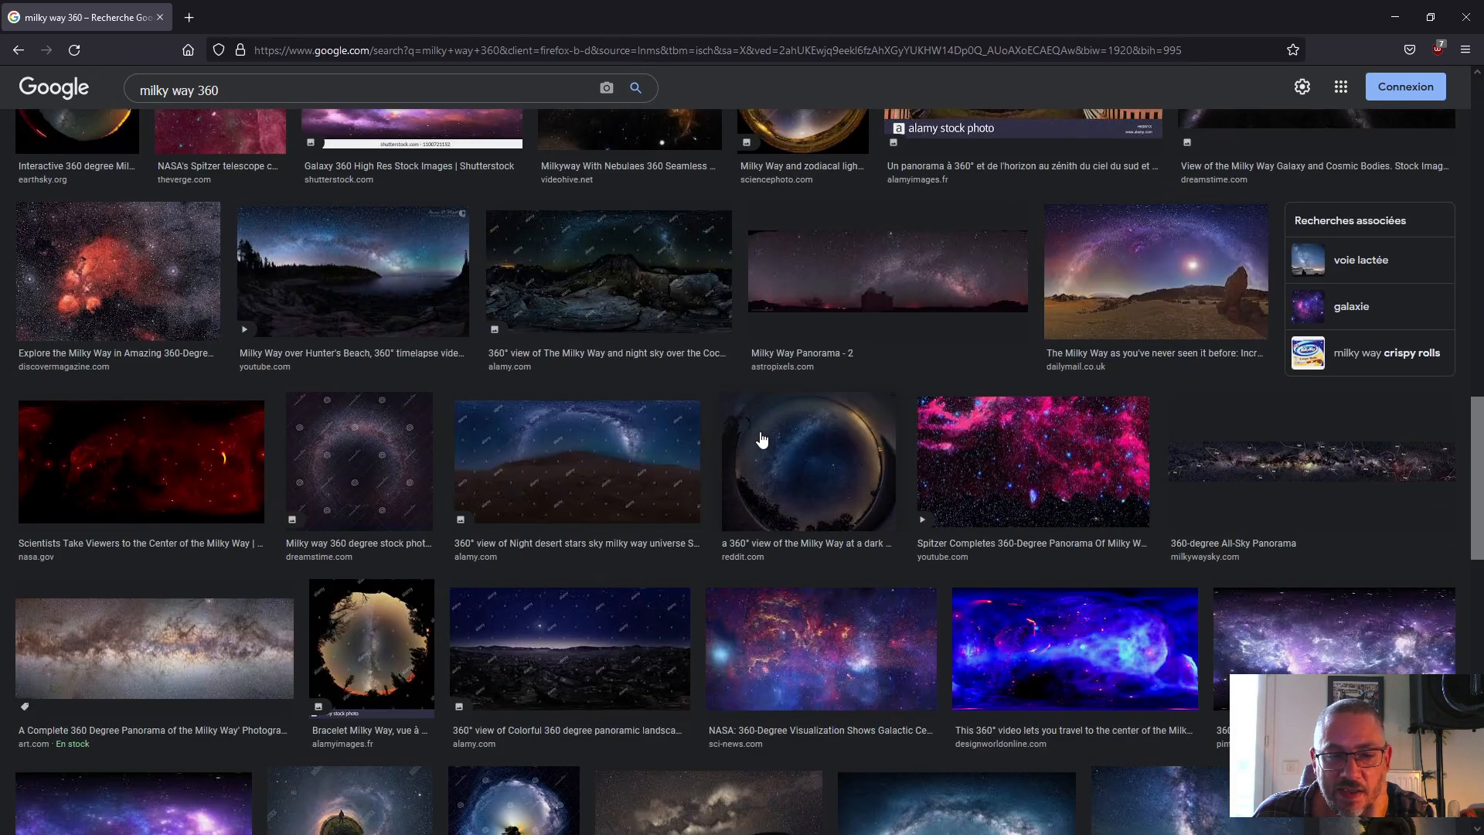
scroll(761, 439, down, 5)
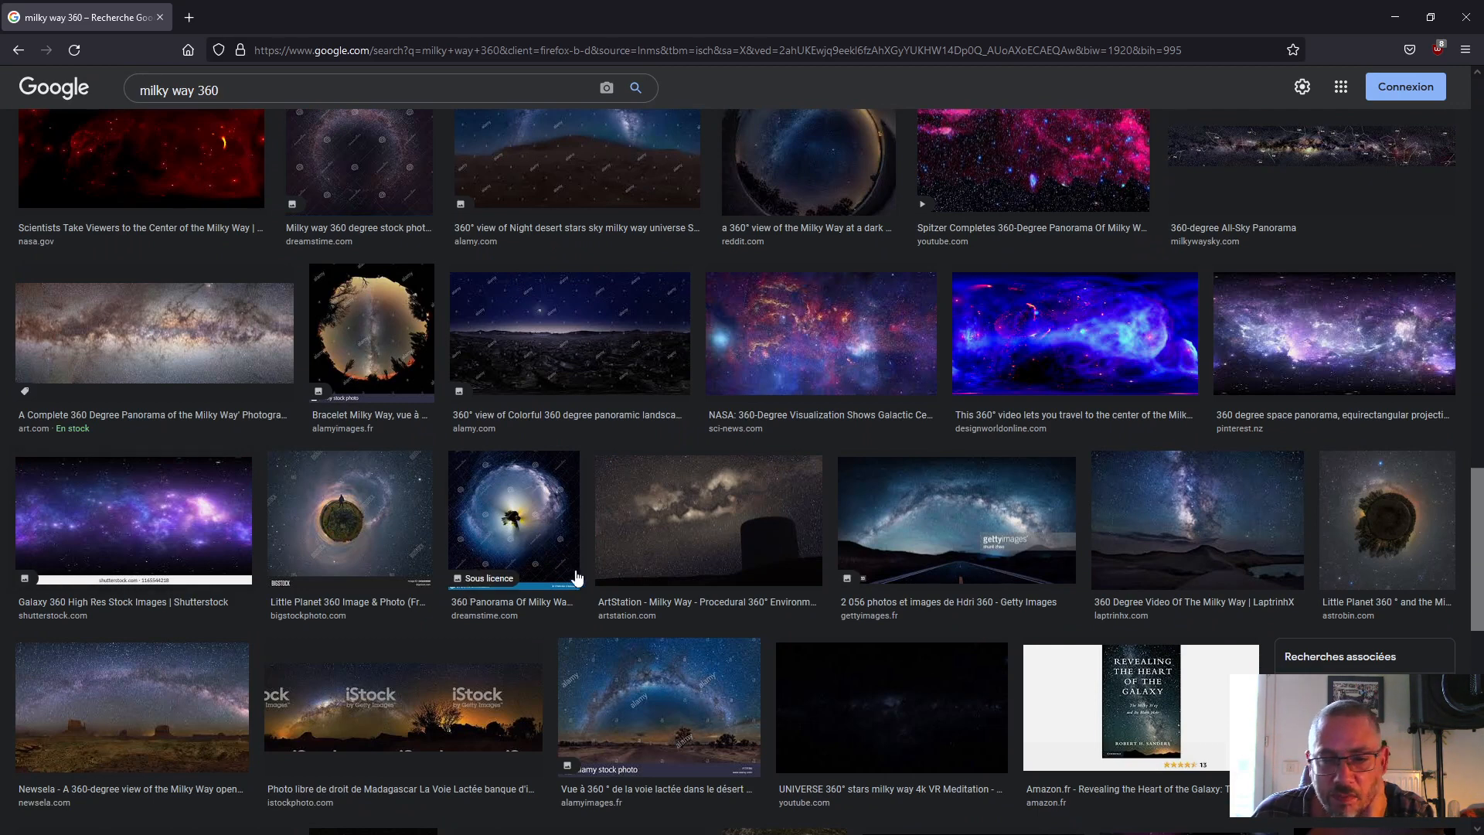
scroll(700, 595, up, 3)
scroll(701, 595, up, 8)
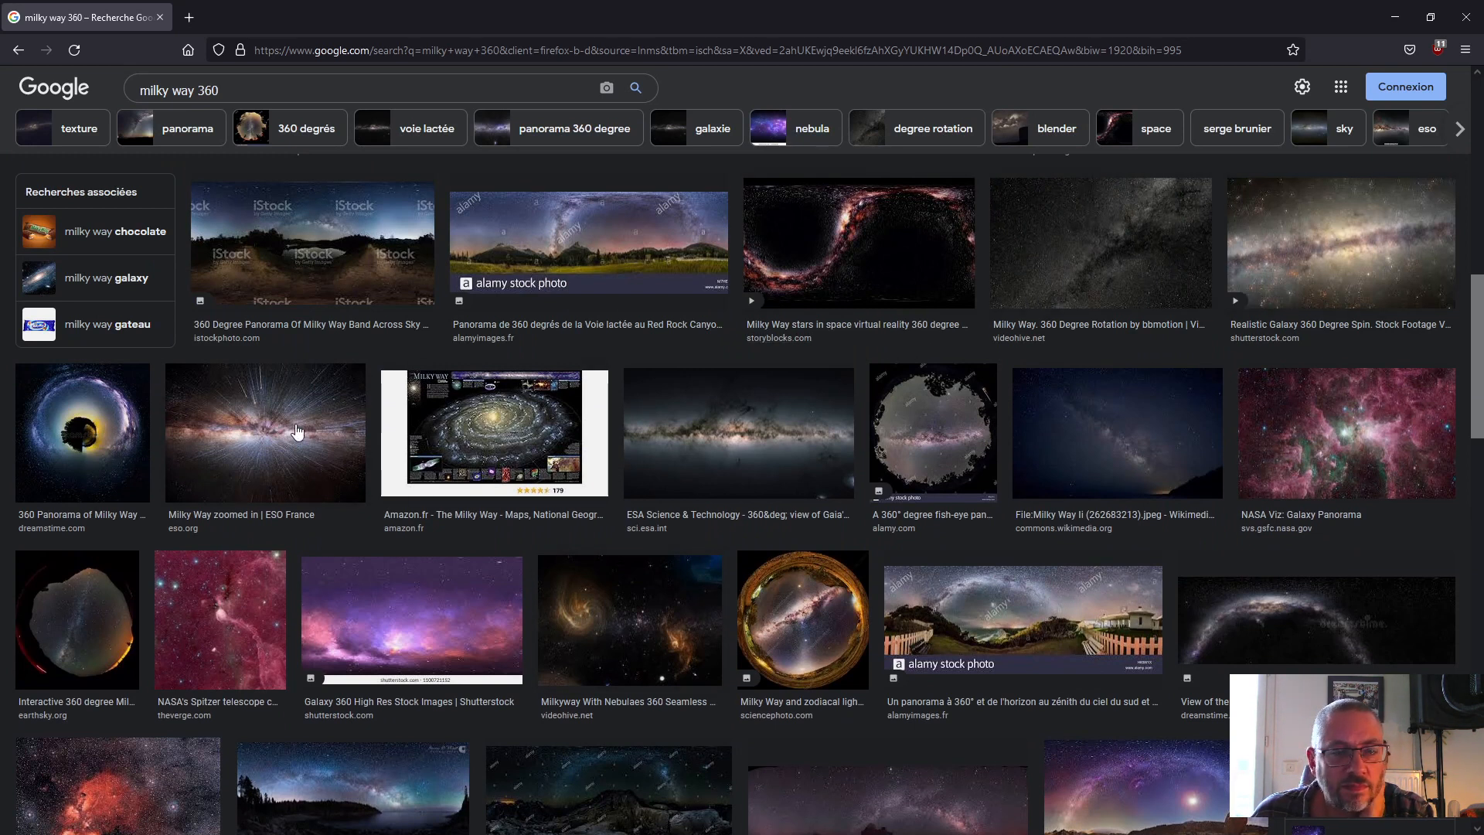
scroll(297, 430, down, 1)
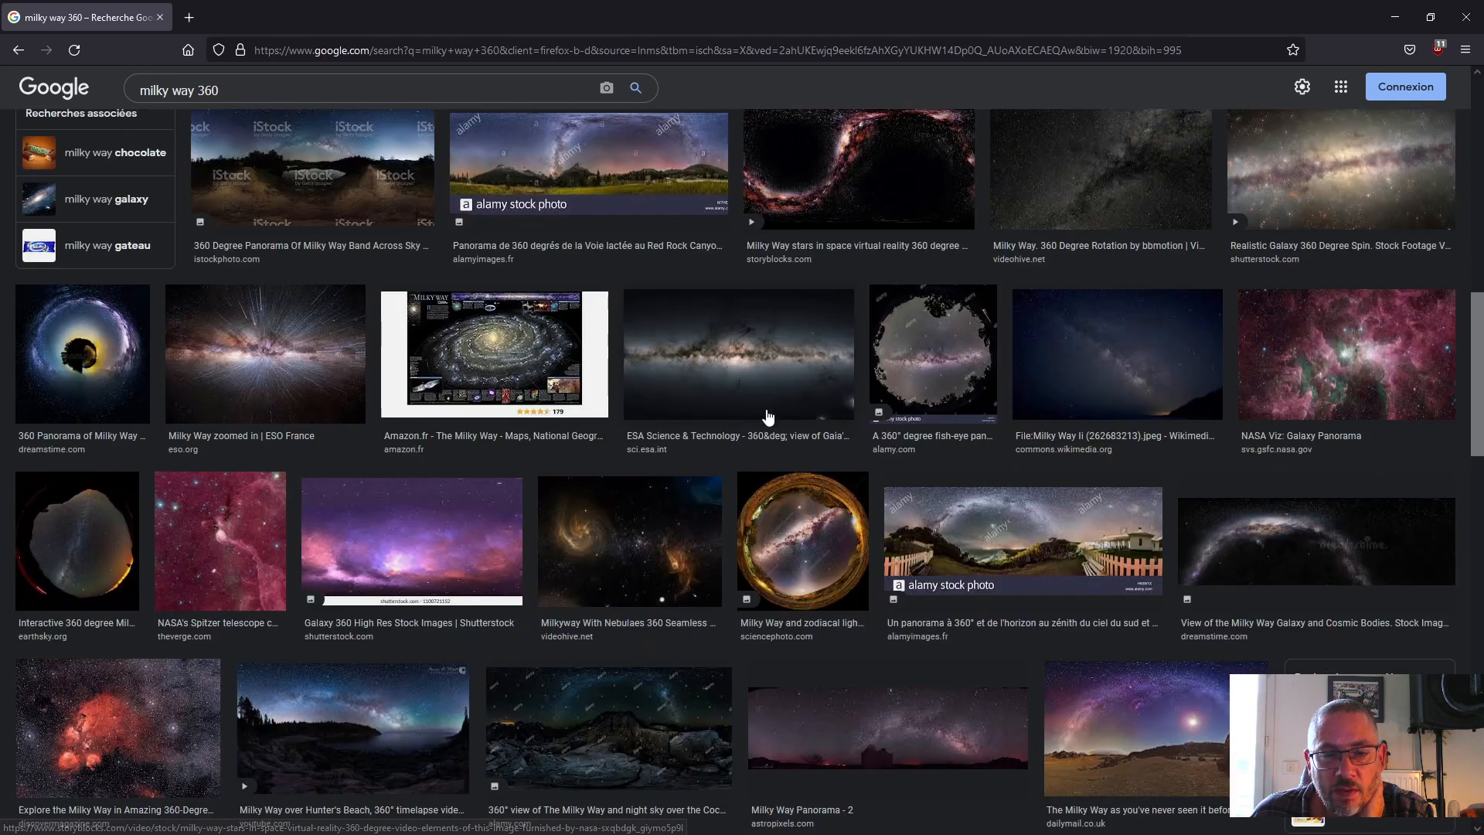
click(767, 417)
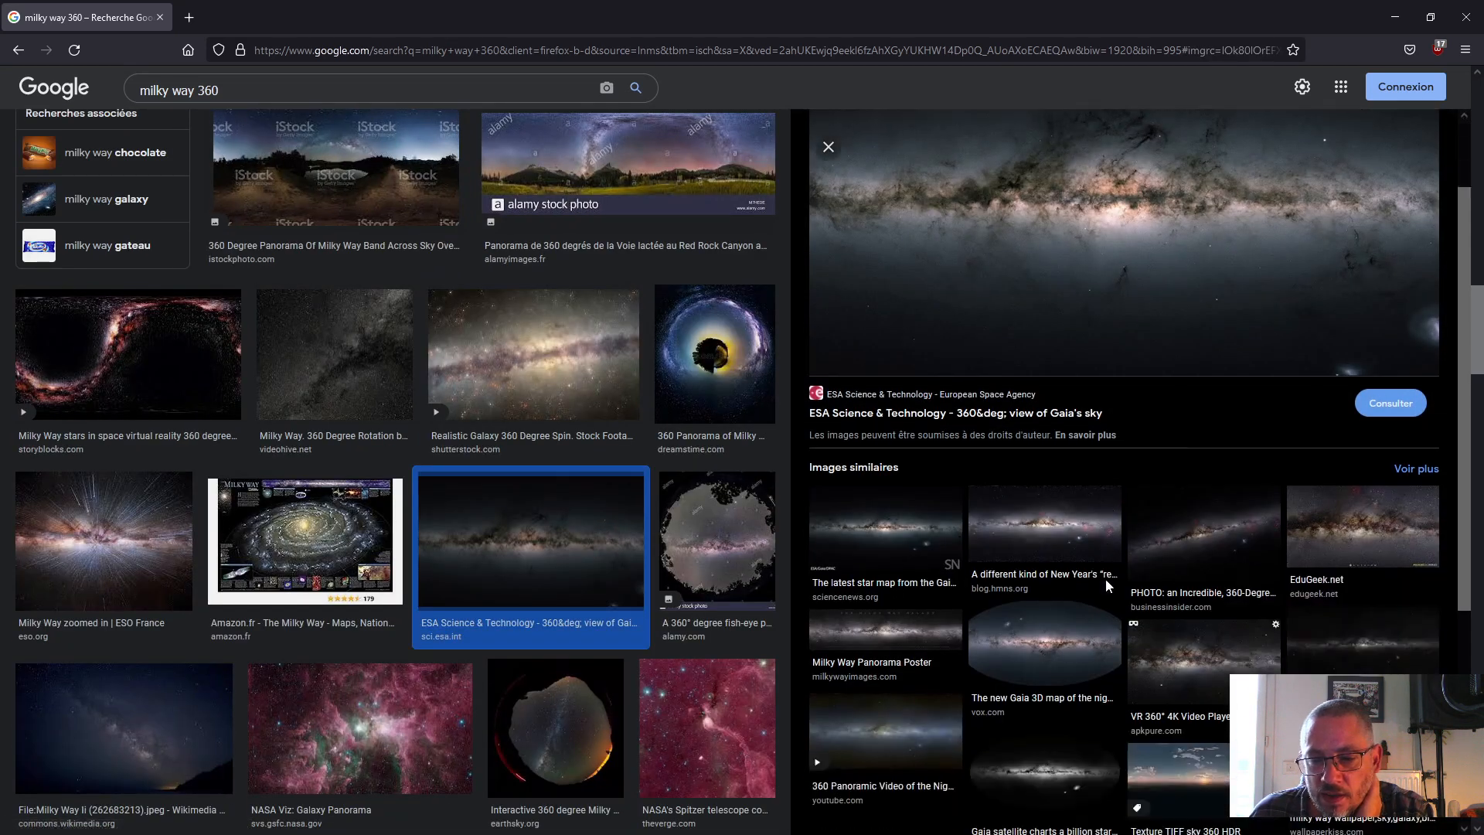
scroll(1106, 578, down, 3)
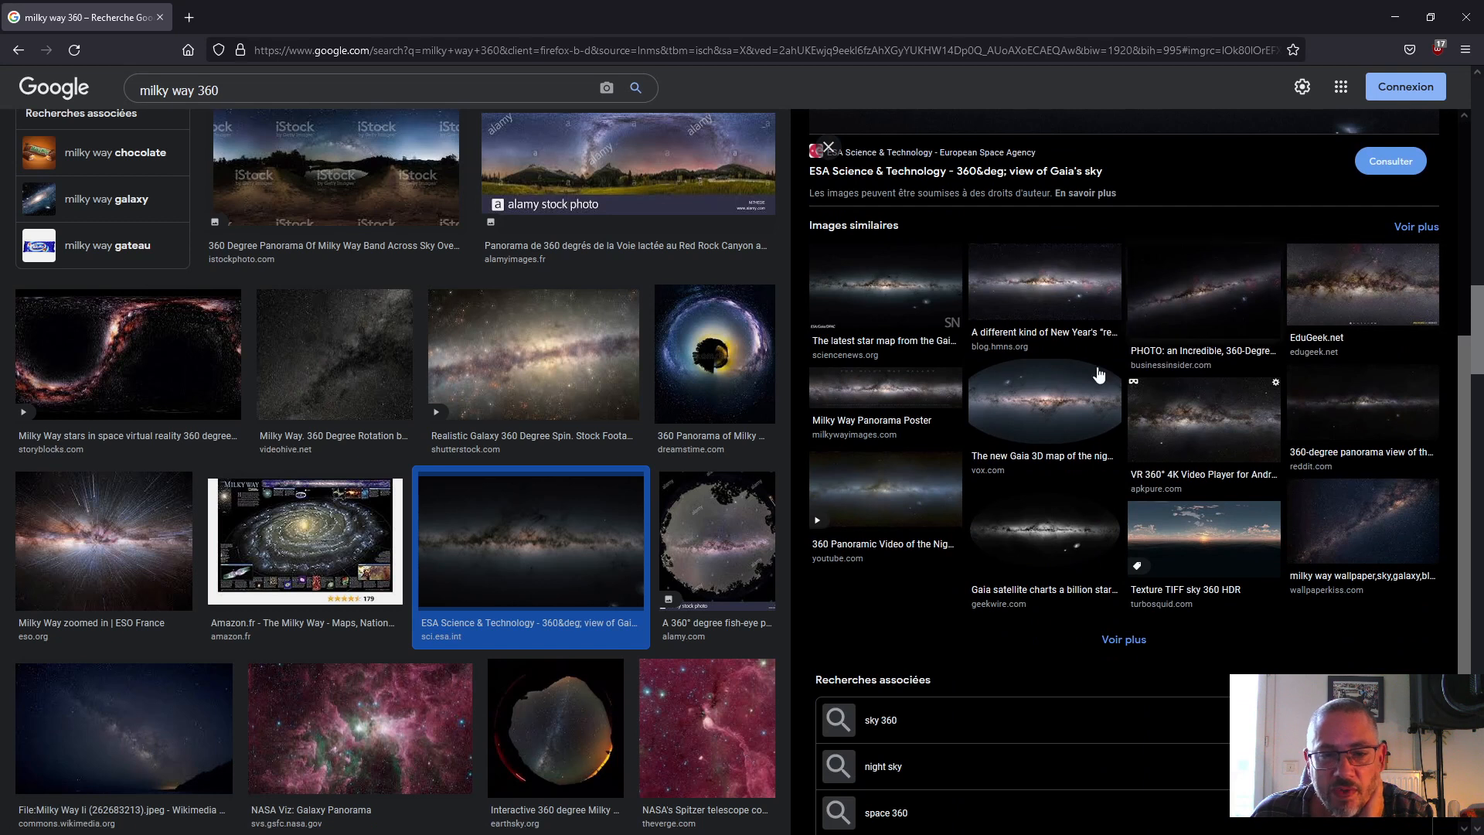
Step: Look back through the earlier results and preview the Envato Elements "Milkyway Full Panorama 360" image
scroll(578, 550, up, 7)
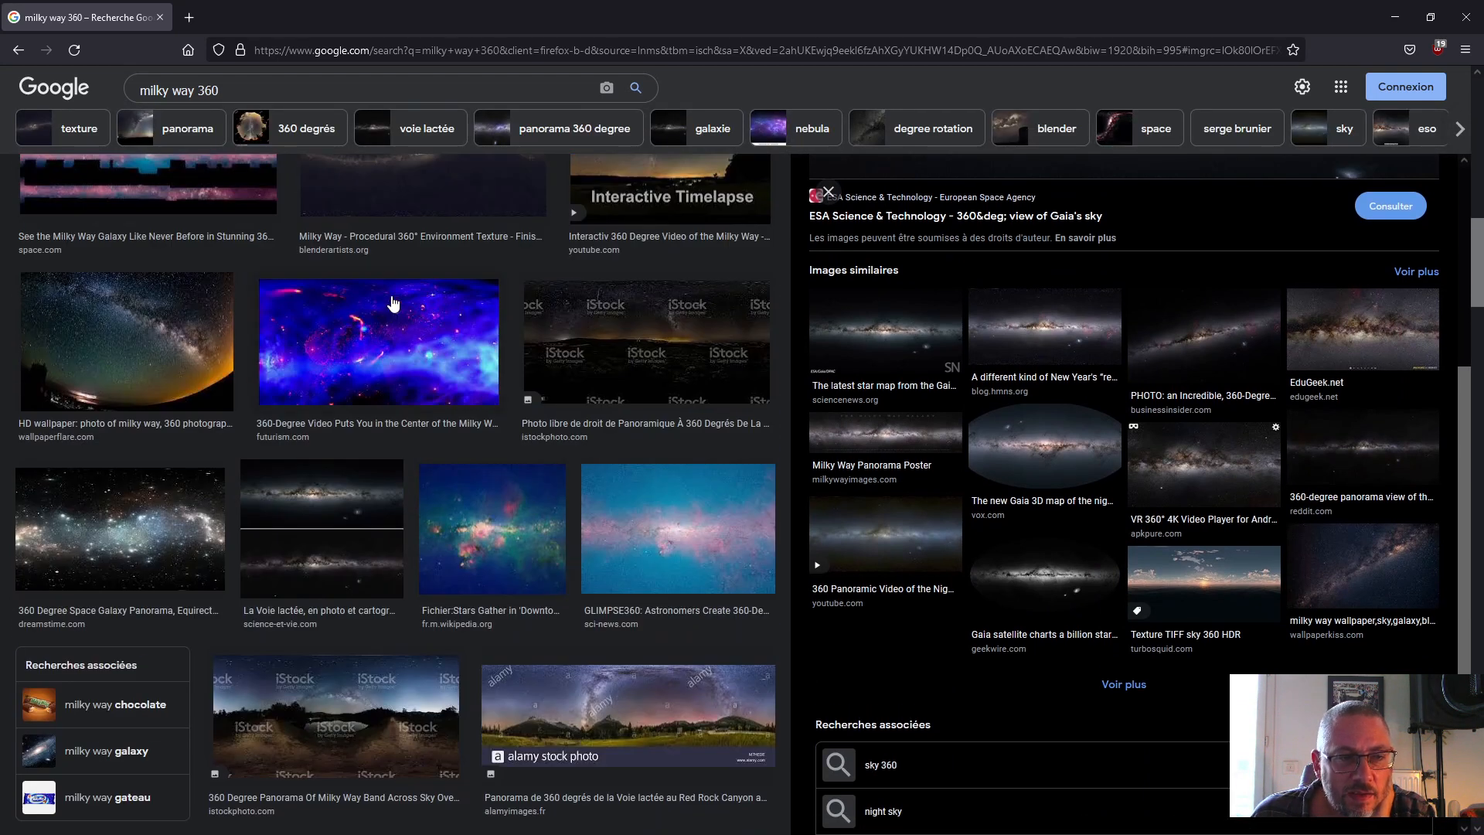
scroll(507, 341, up, 6)
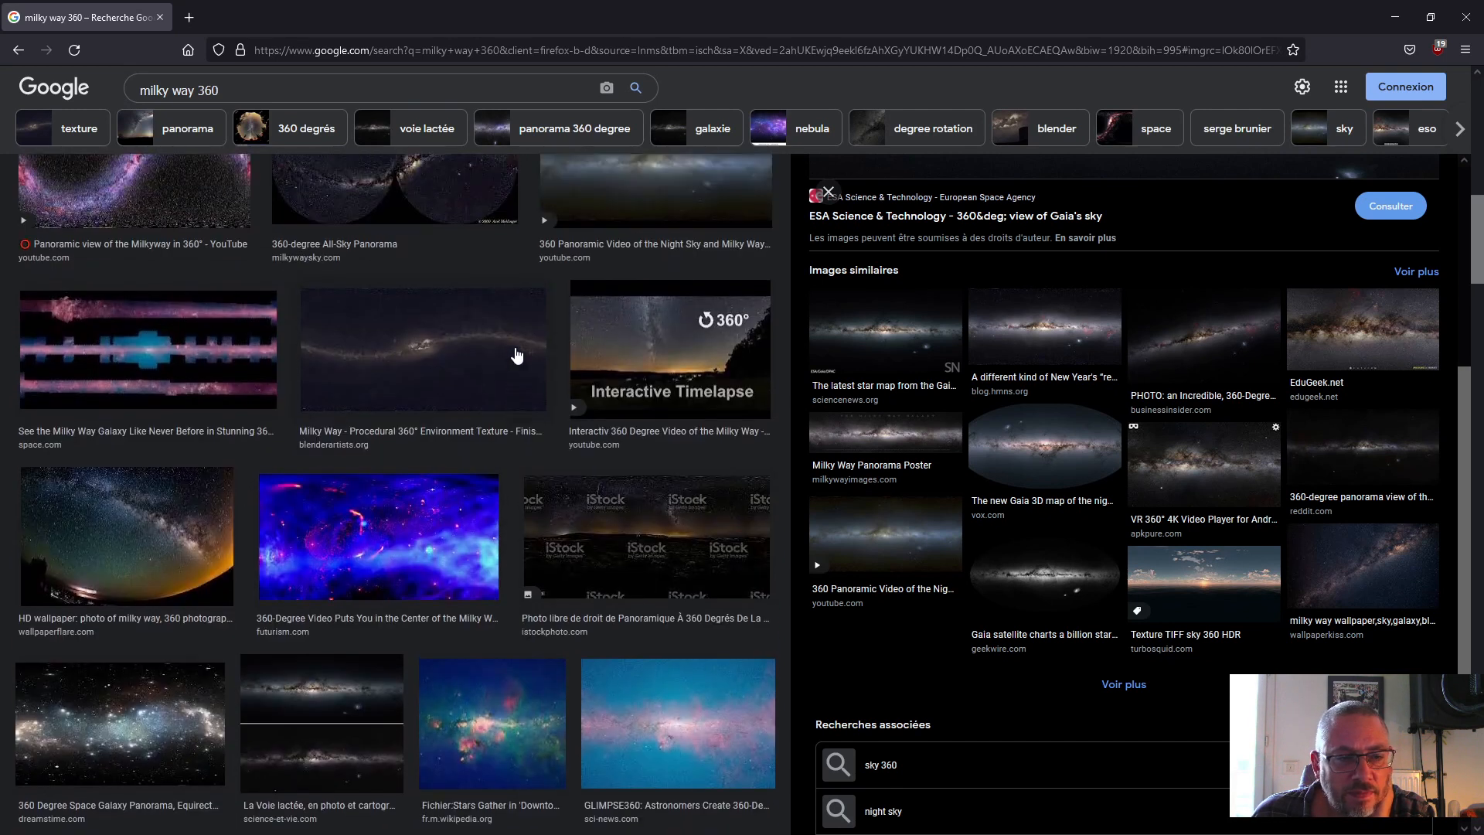
scroll(544, 407, up, 3)
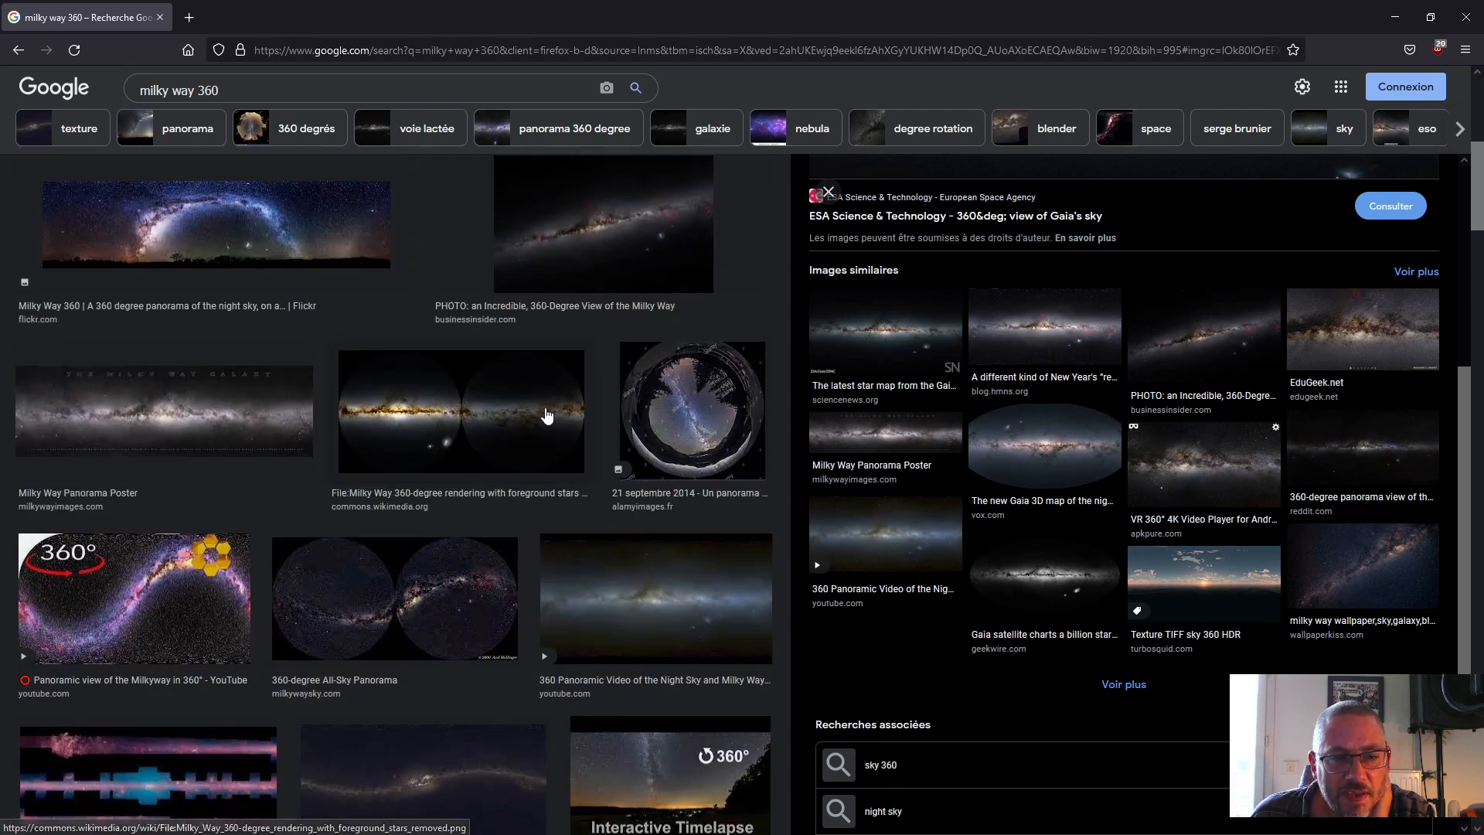
scroll(545, 430, up, 2)
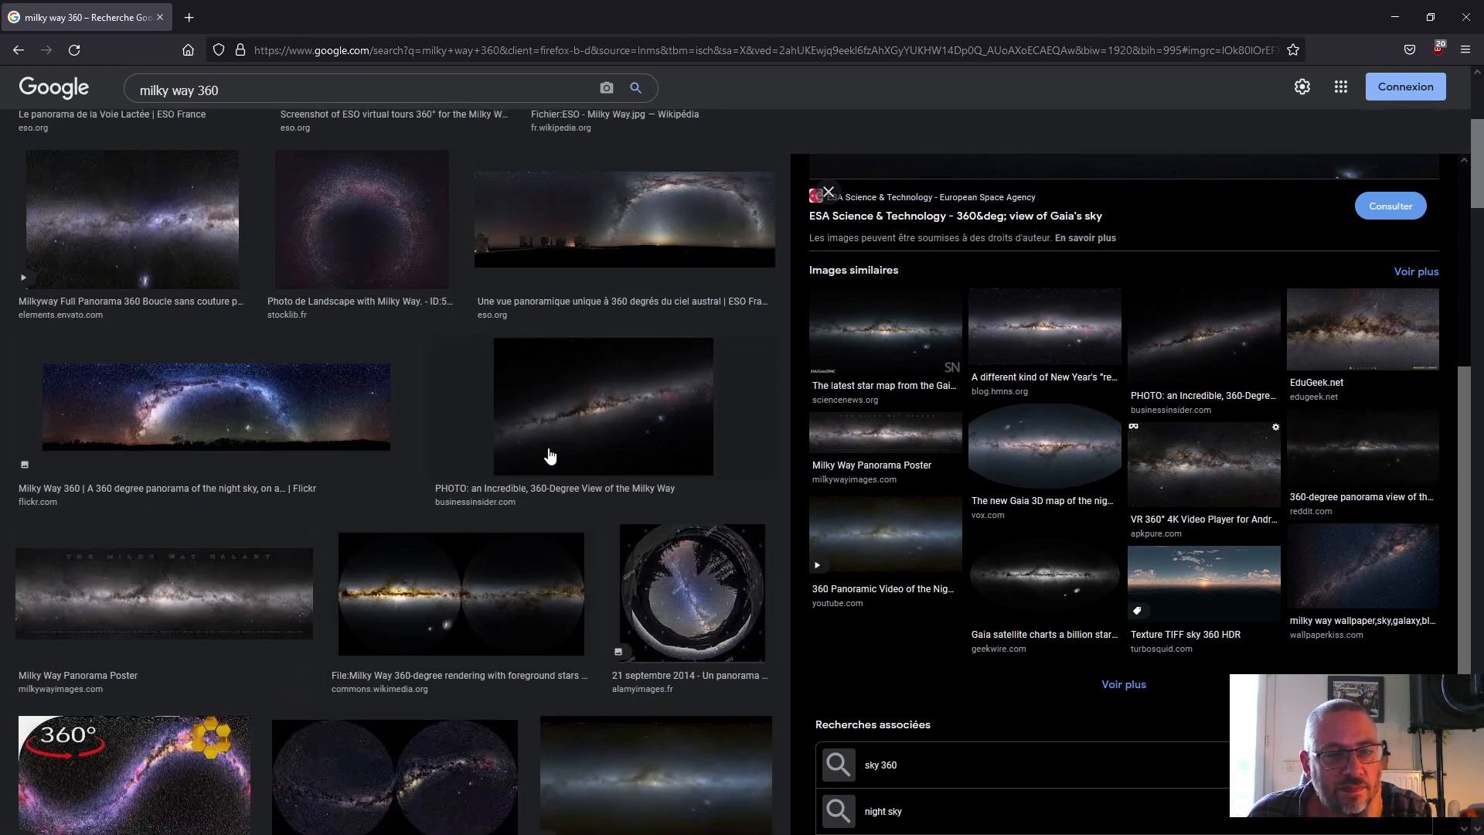
scroll(550, 456, up, 3)
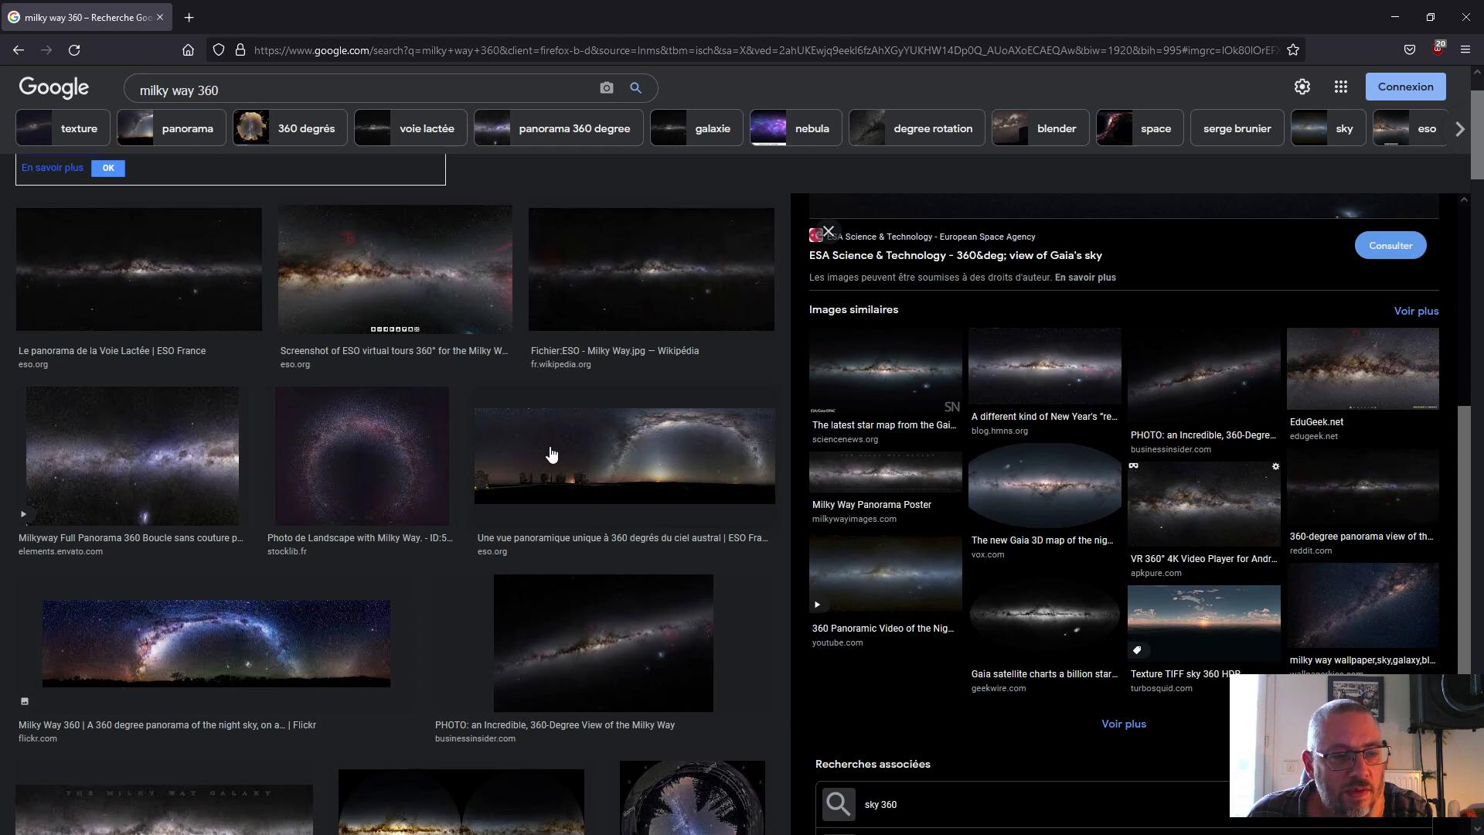
click(131, 456)
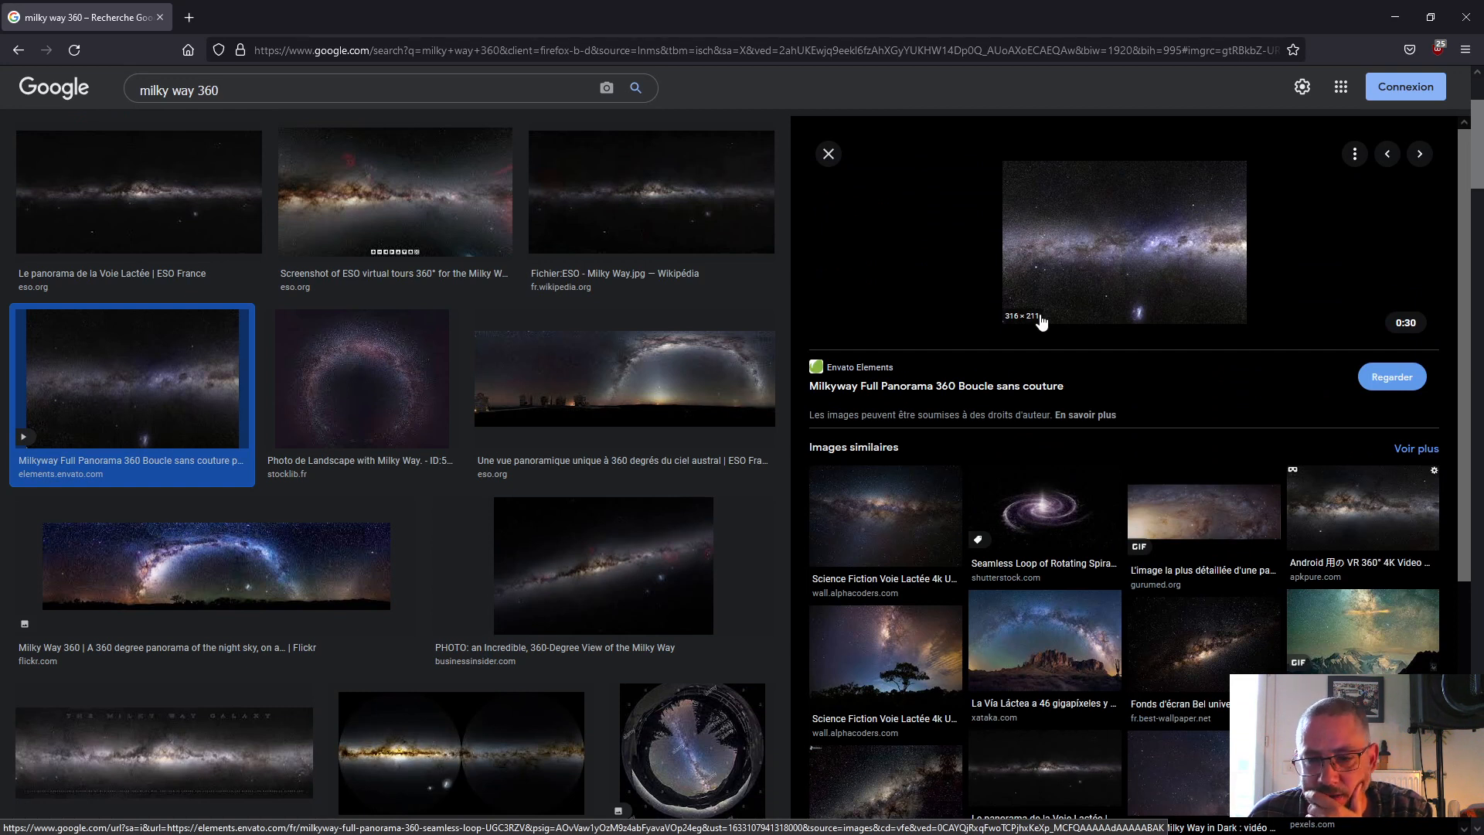
Step: Show all images similar to the Envato panorama and preview the Kerbal Space Program "Milky way skycube 402 Mpx" image
scroll(1063, 337, down, 3)
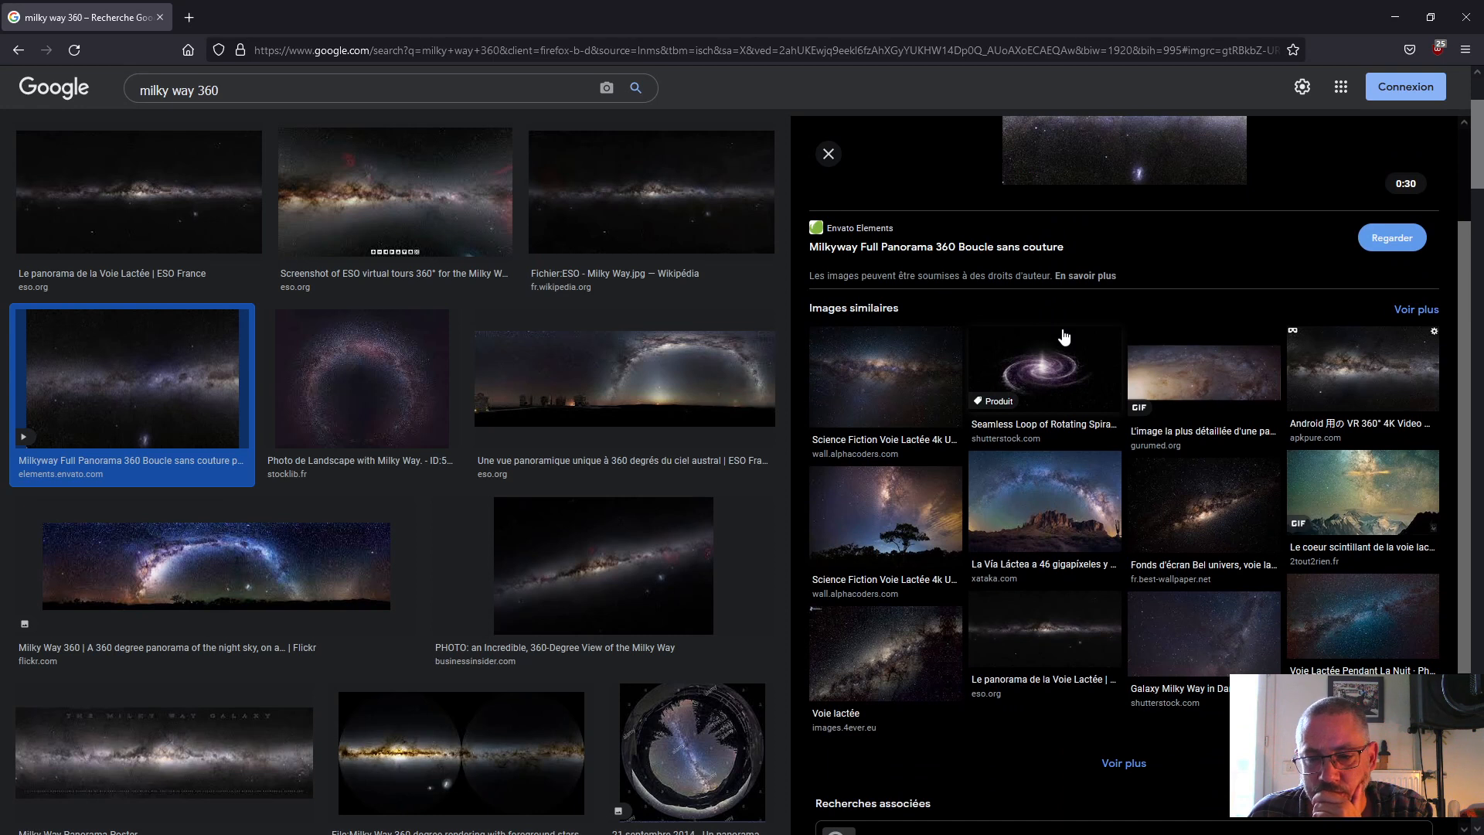
scroll(1063, 337, down, 5)
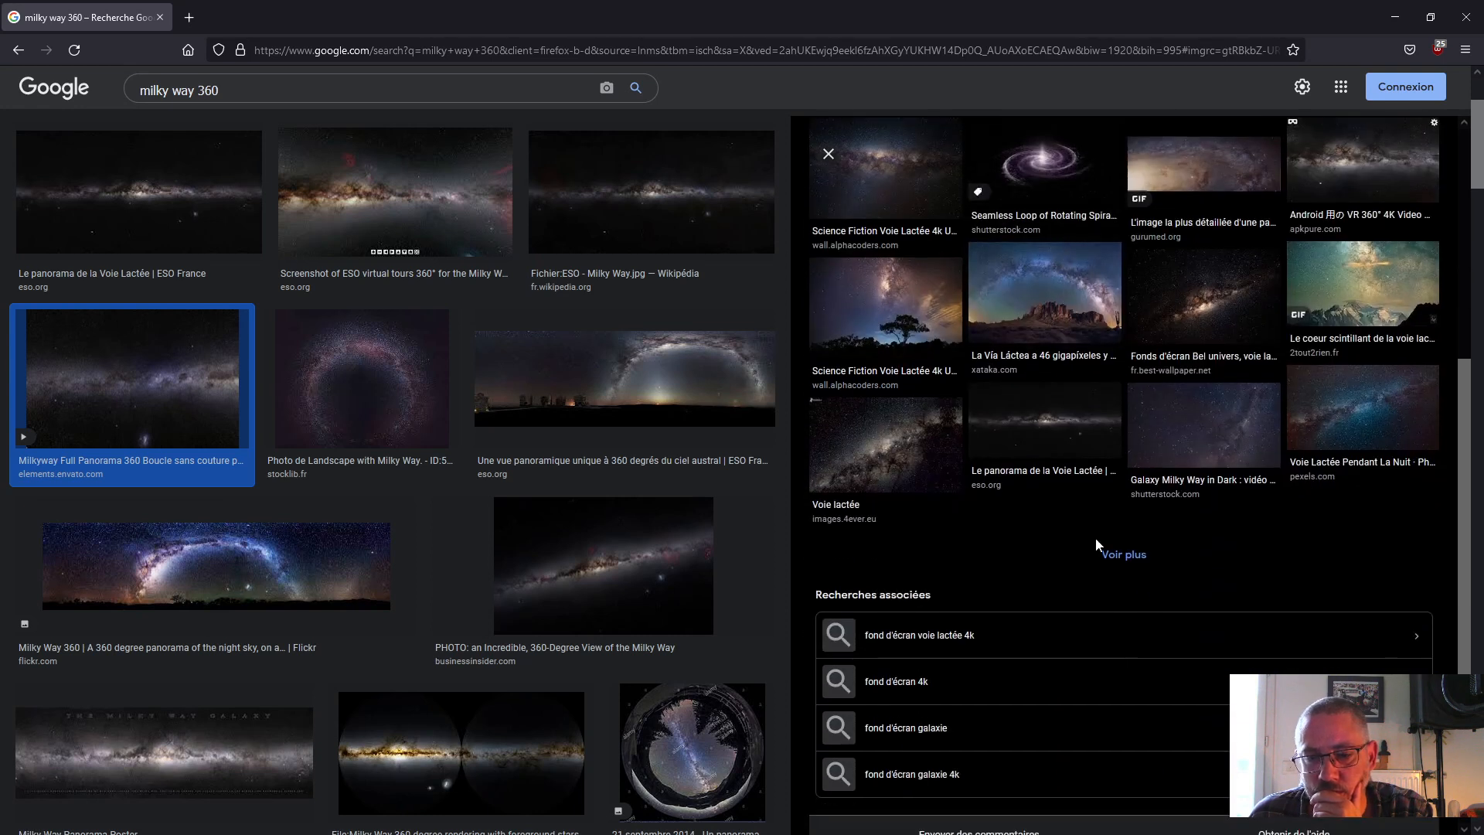
click(1123, 561)
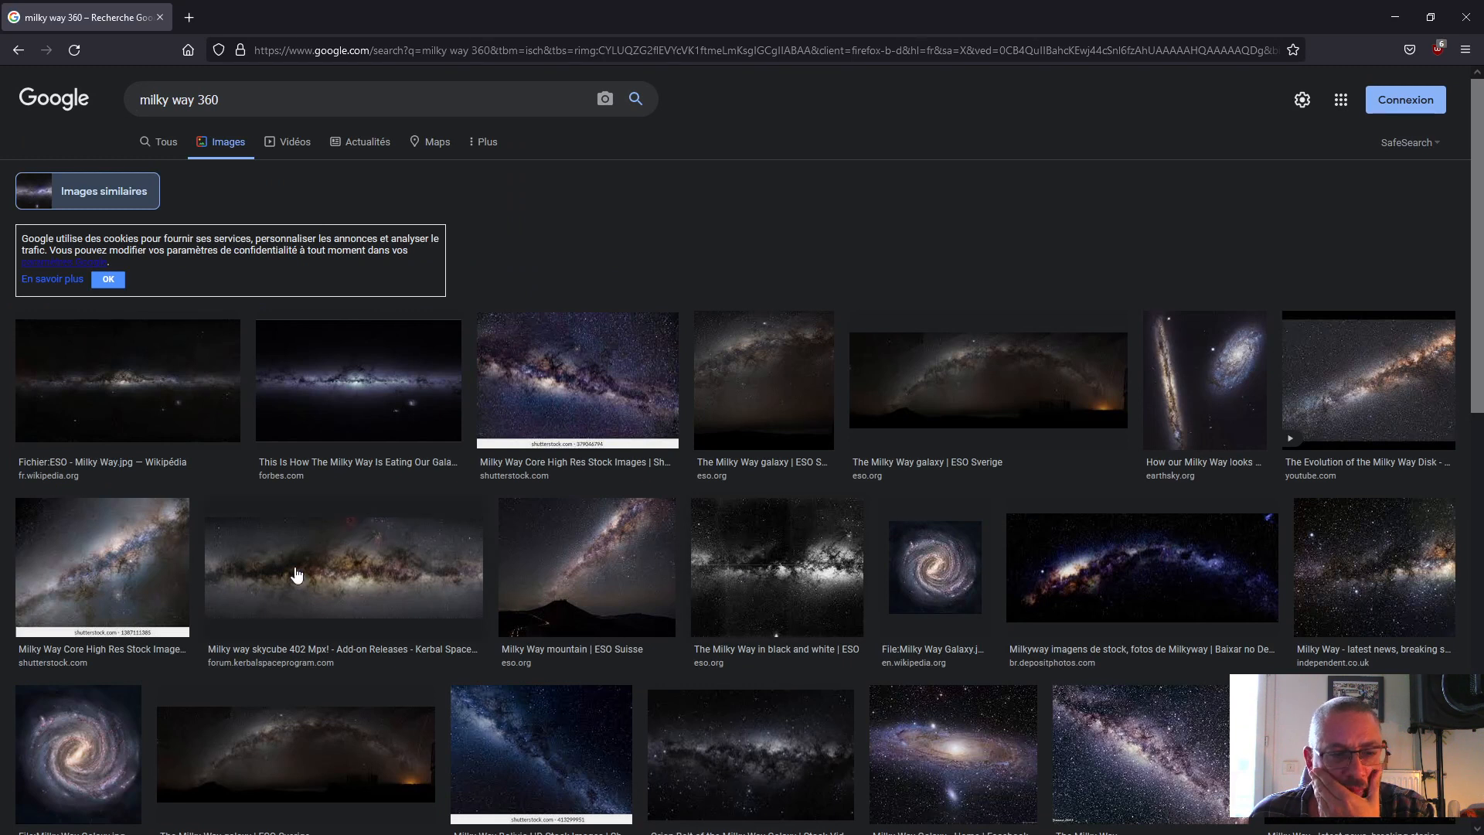
click(331, 569)
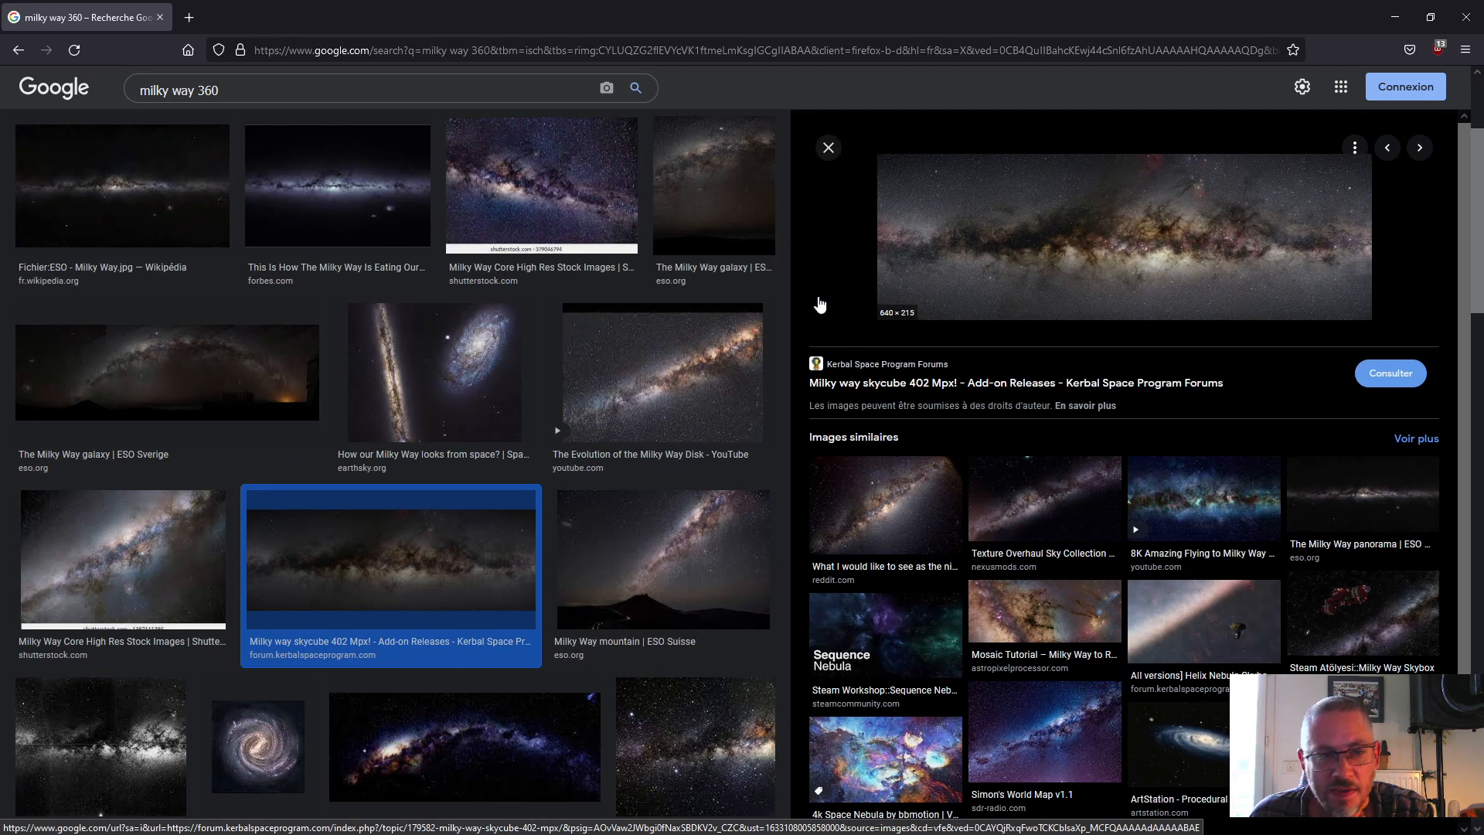
Step: Dismiss the cookie notice and remove the similar-images filter to return to the full "milky way 360" image results
scroll(279, 302, up, 3)
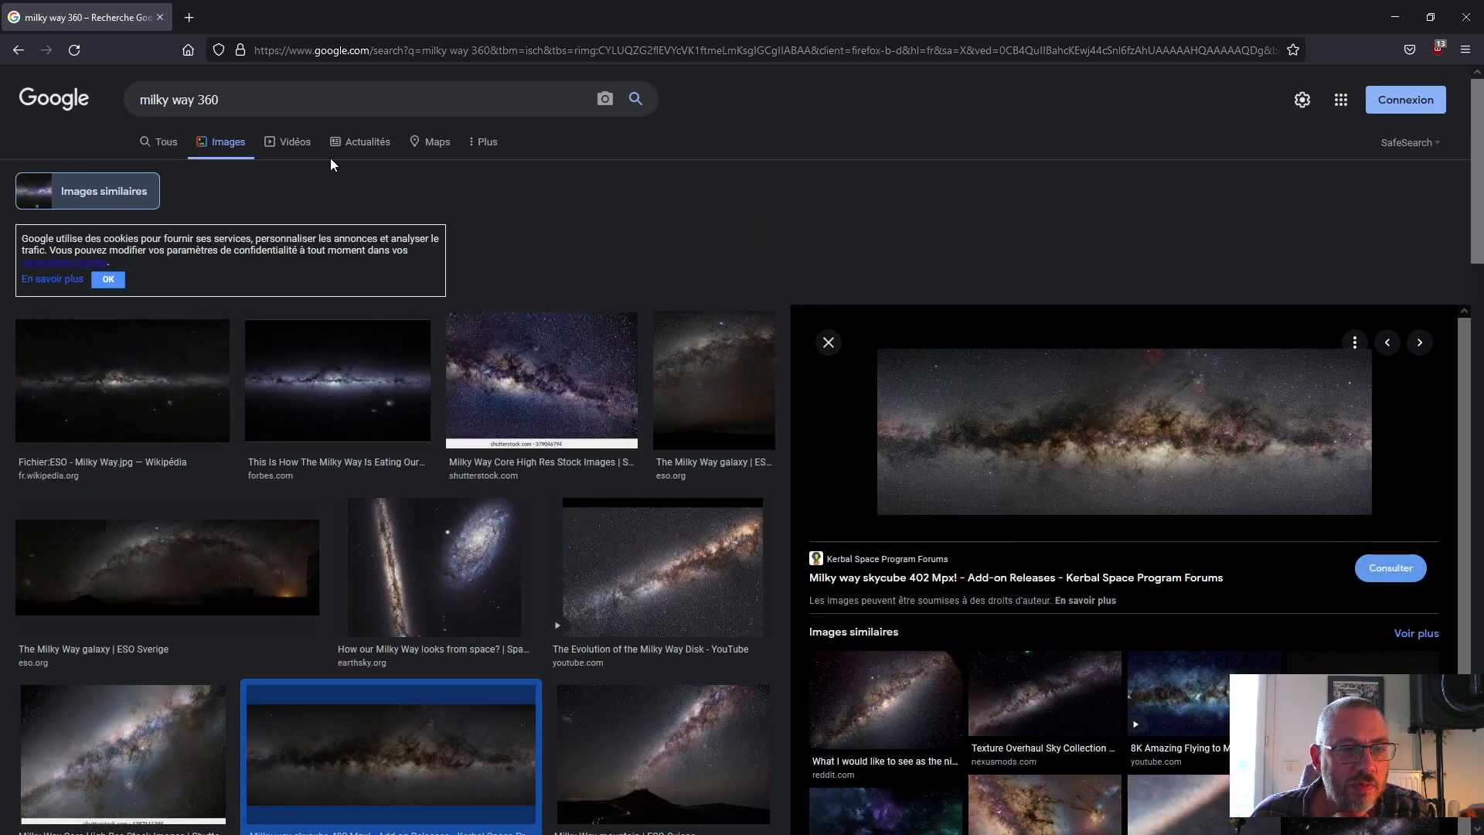
click(486, 155)
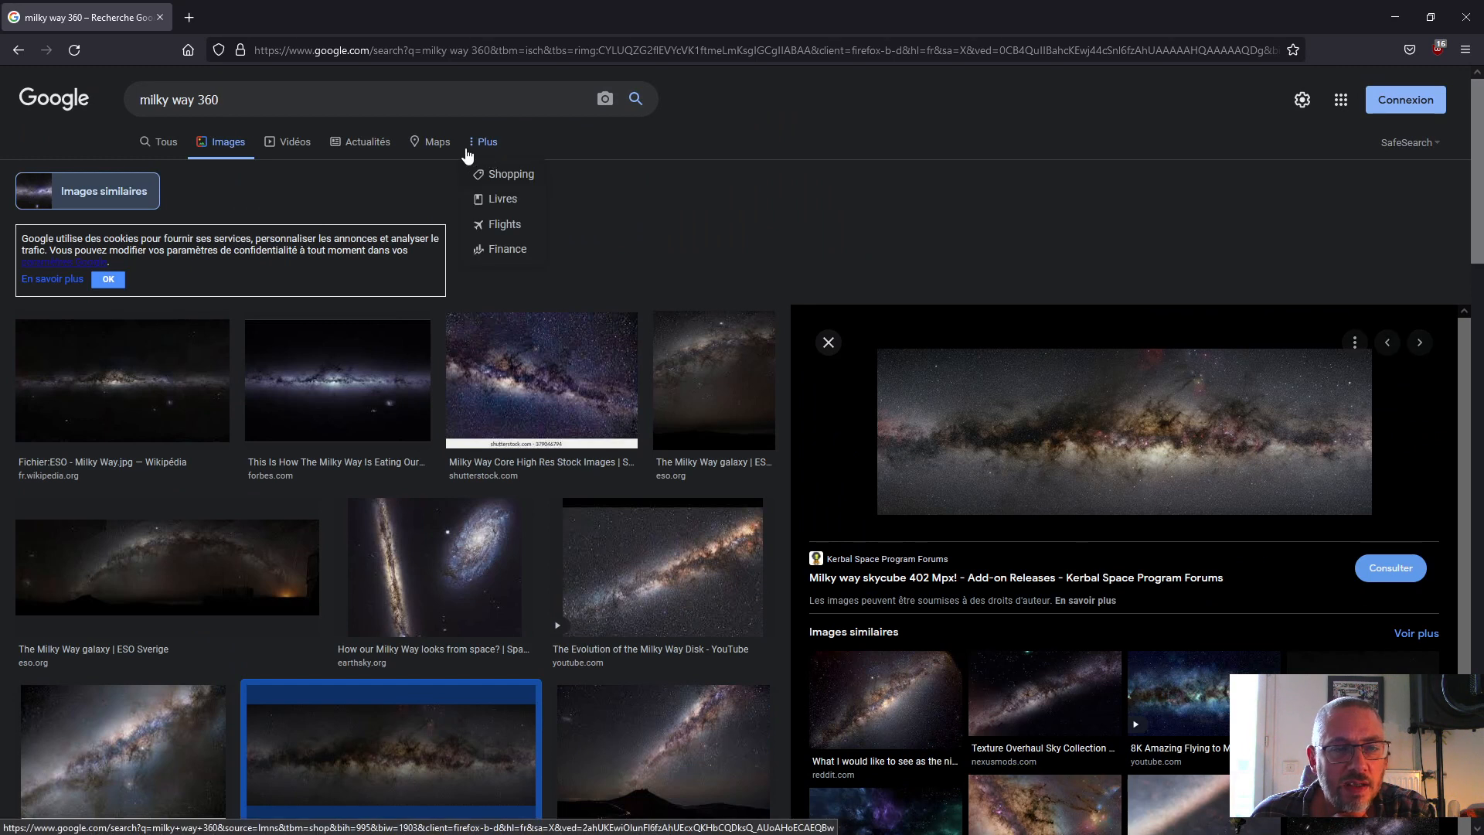
click(229, 150)
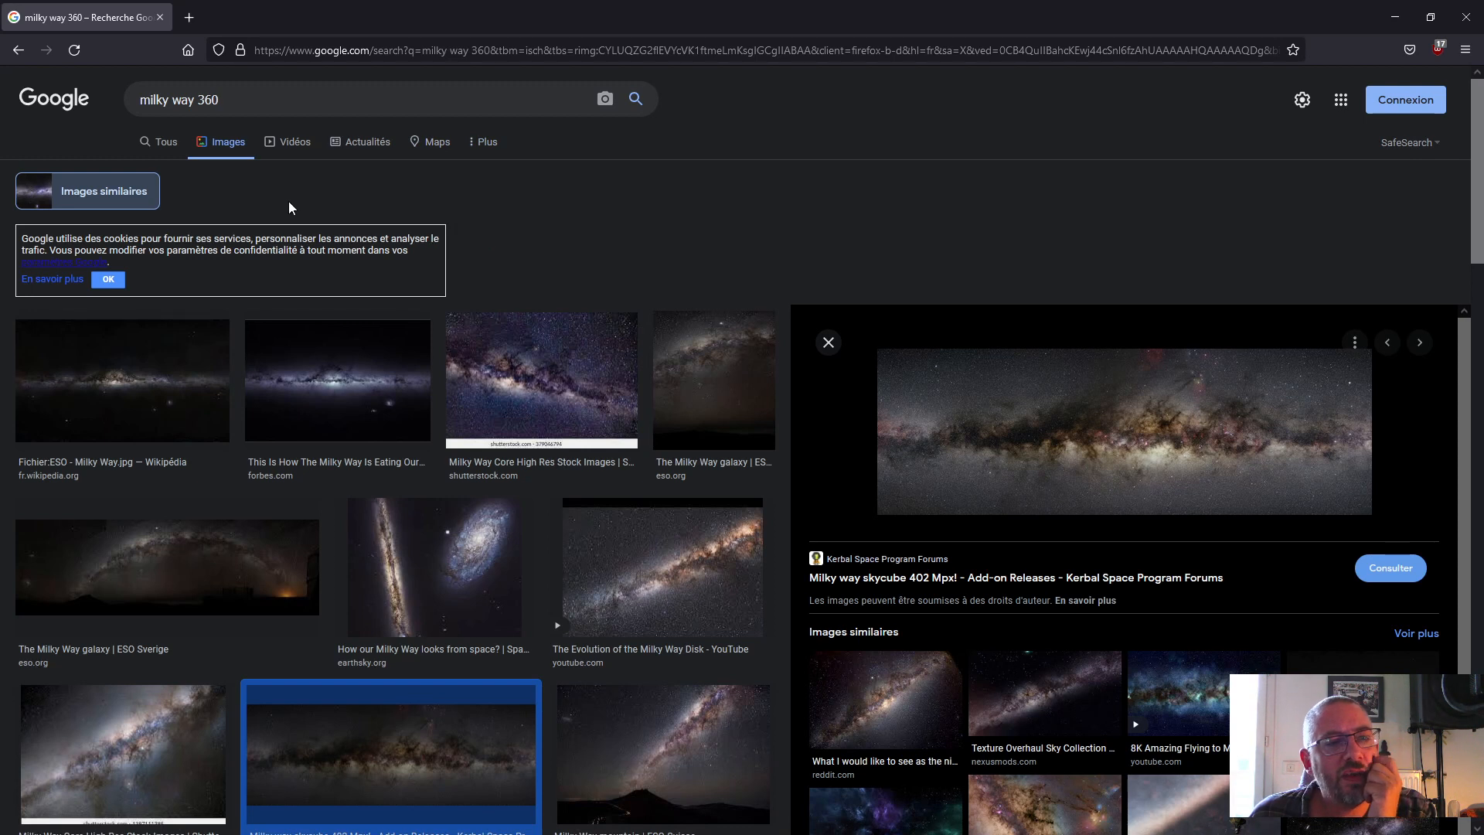
click(109, 280)
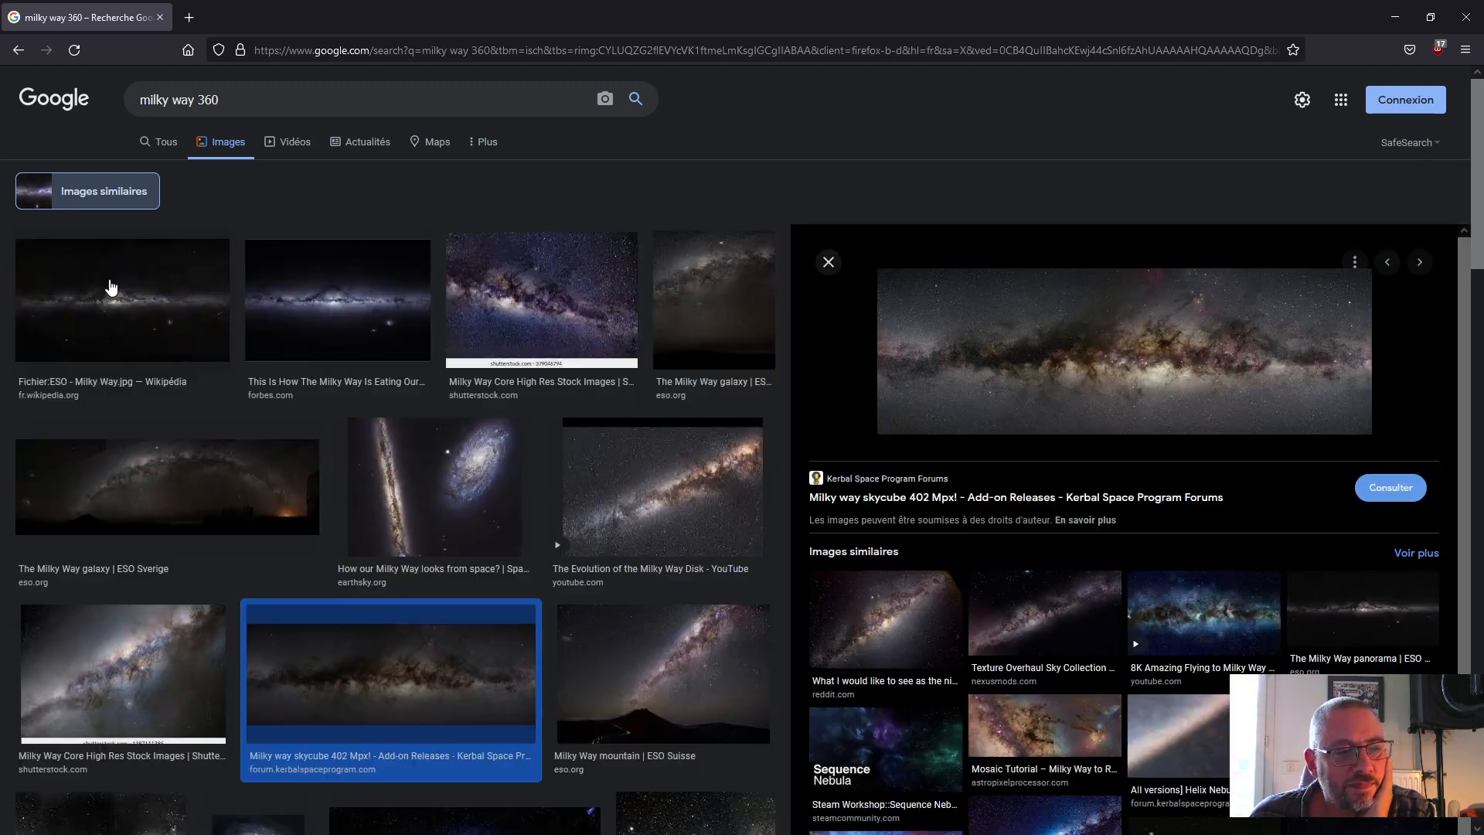
click(115, 191)
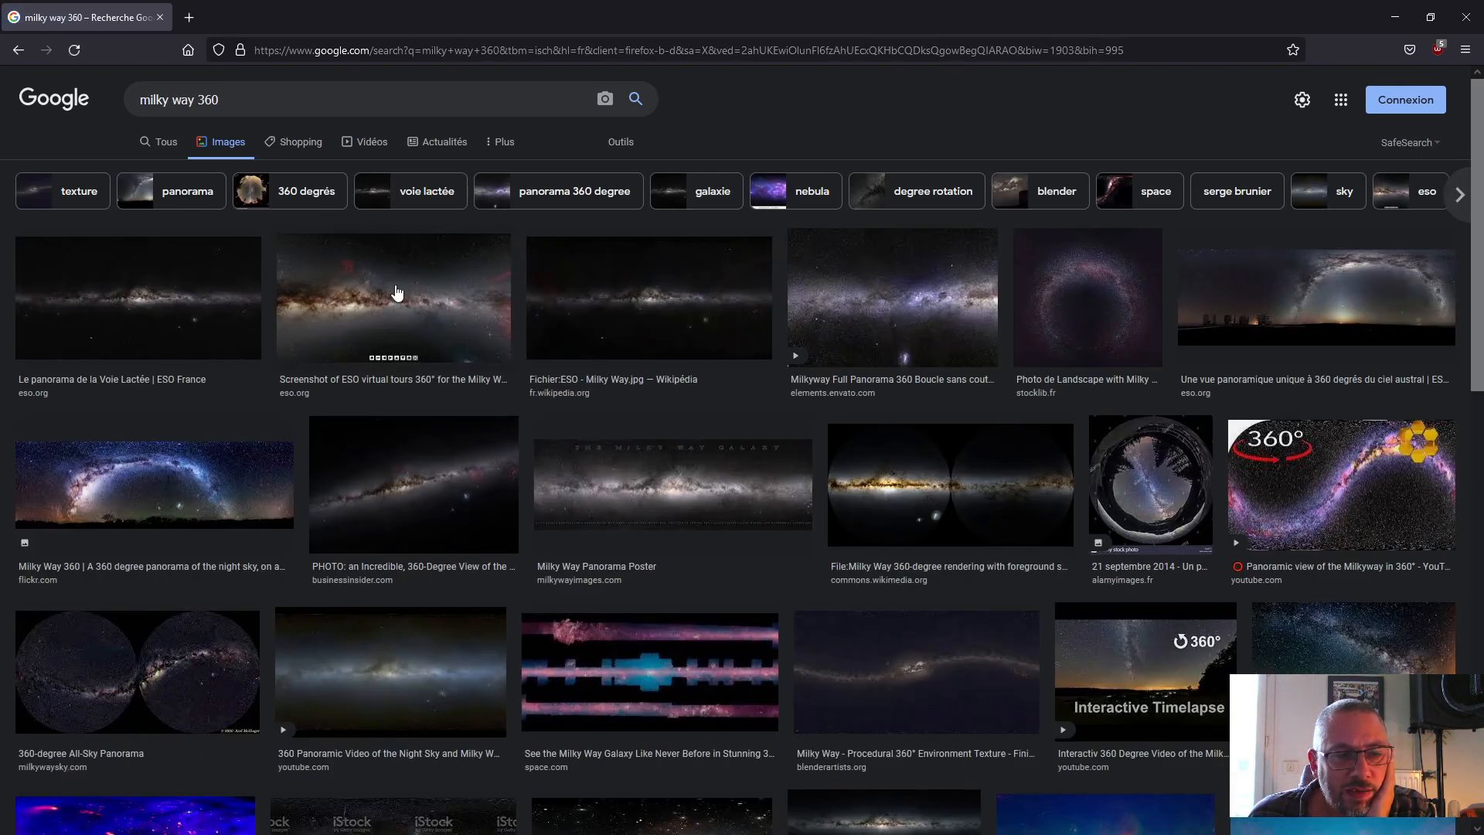
Step: Filter the image results by size to large images (Grandes images)
click(632, 142)
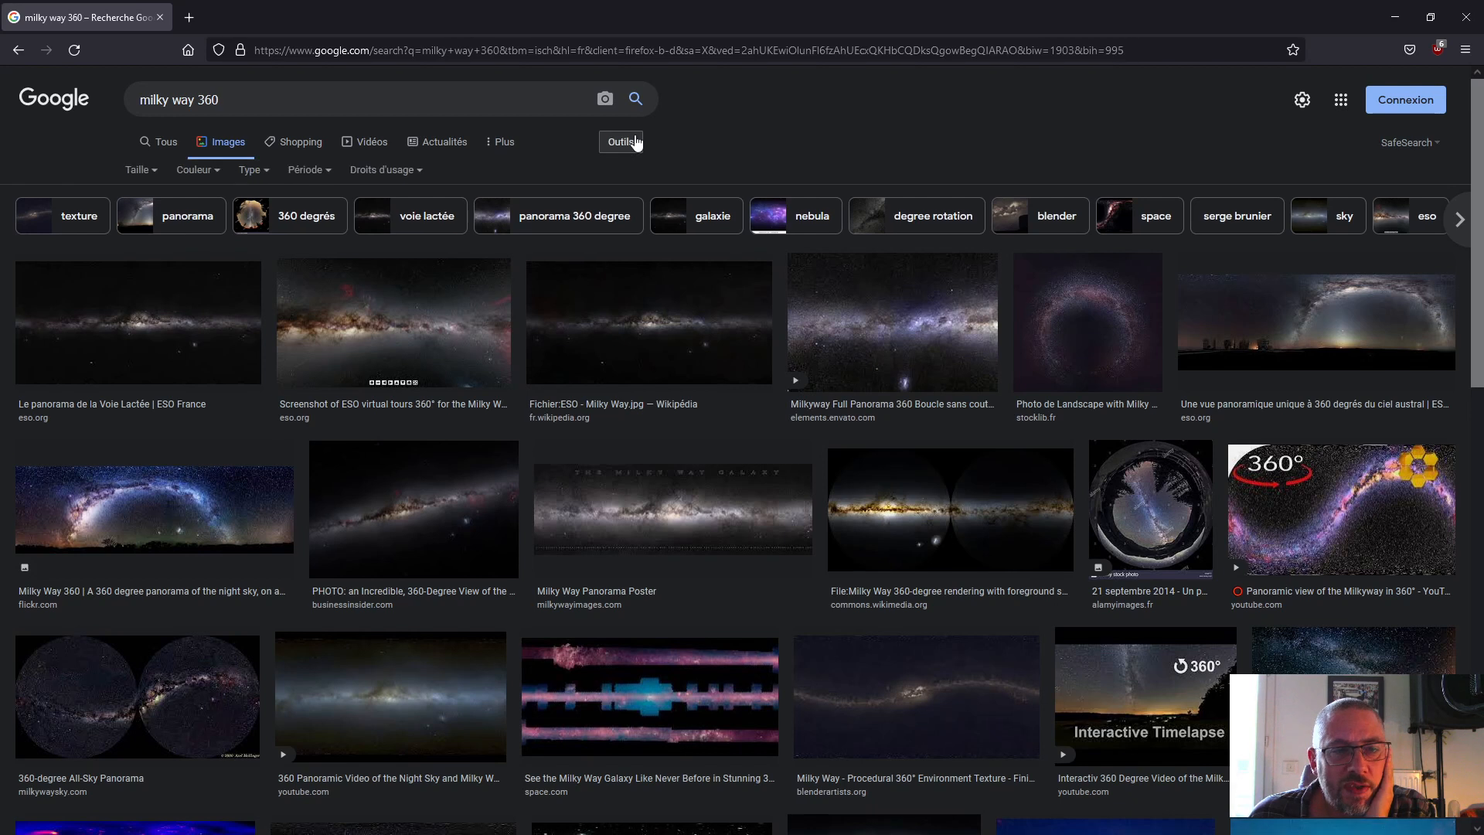
click(138, 169)
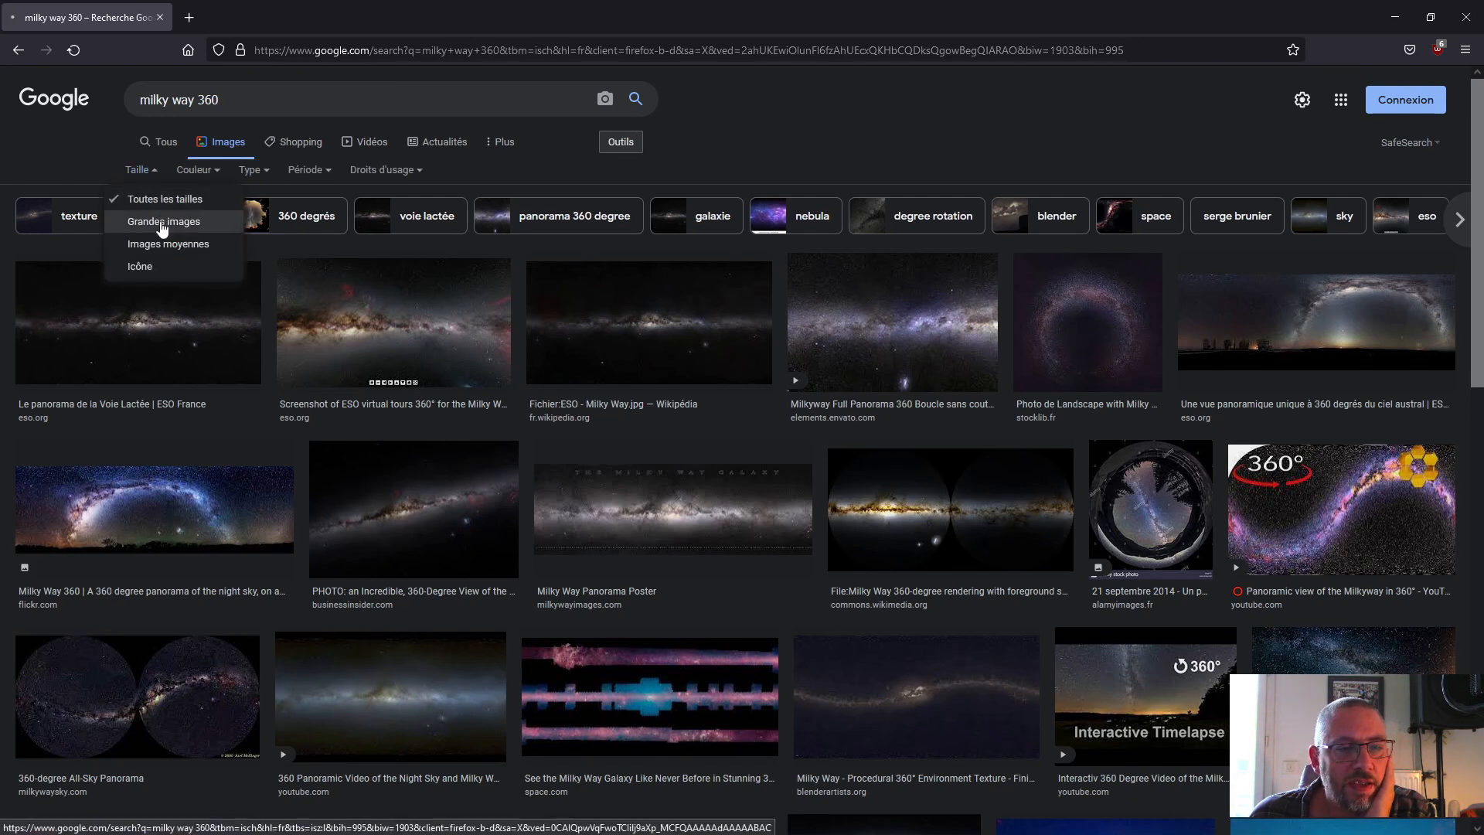
click(162, 224)
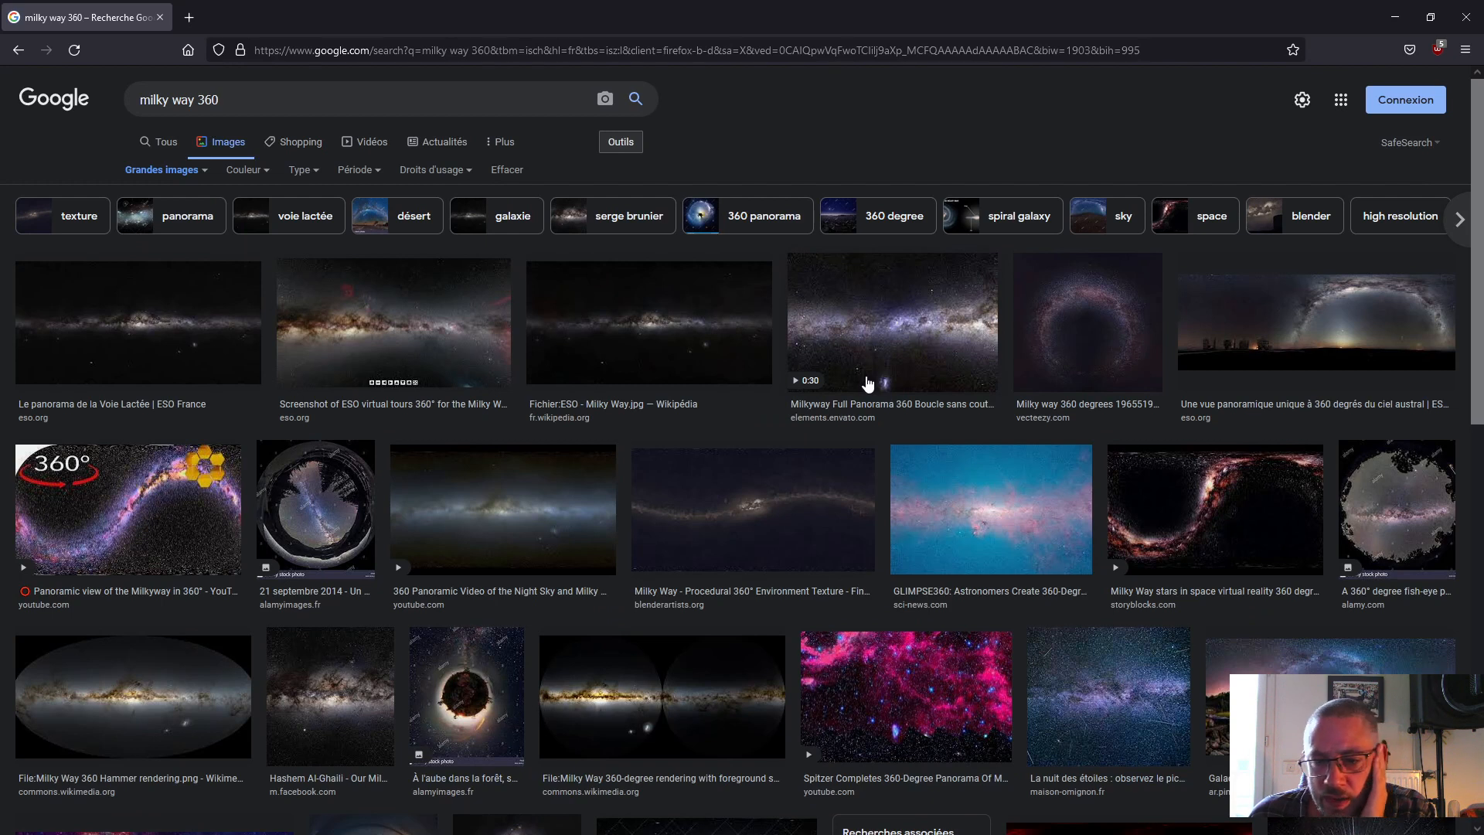
Step: Preview the Star Tribune 360-degree Milky Way image and its similar teahub.io "Colorful Galaxy Desktop Backgrounds" image
scroll(867, 383, down, 3)
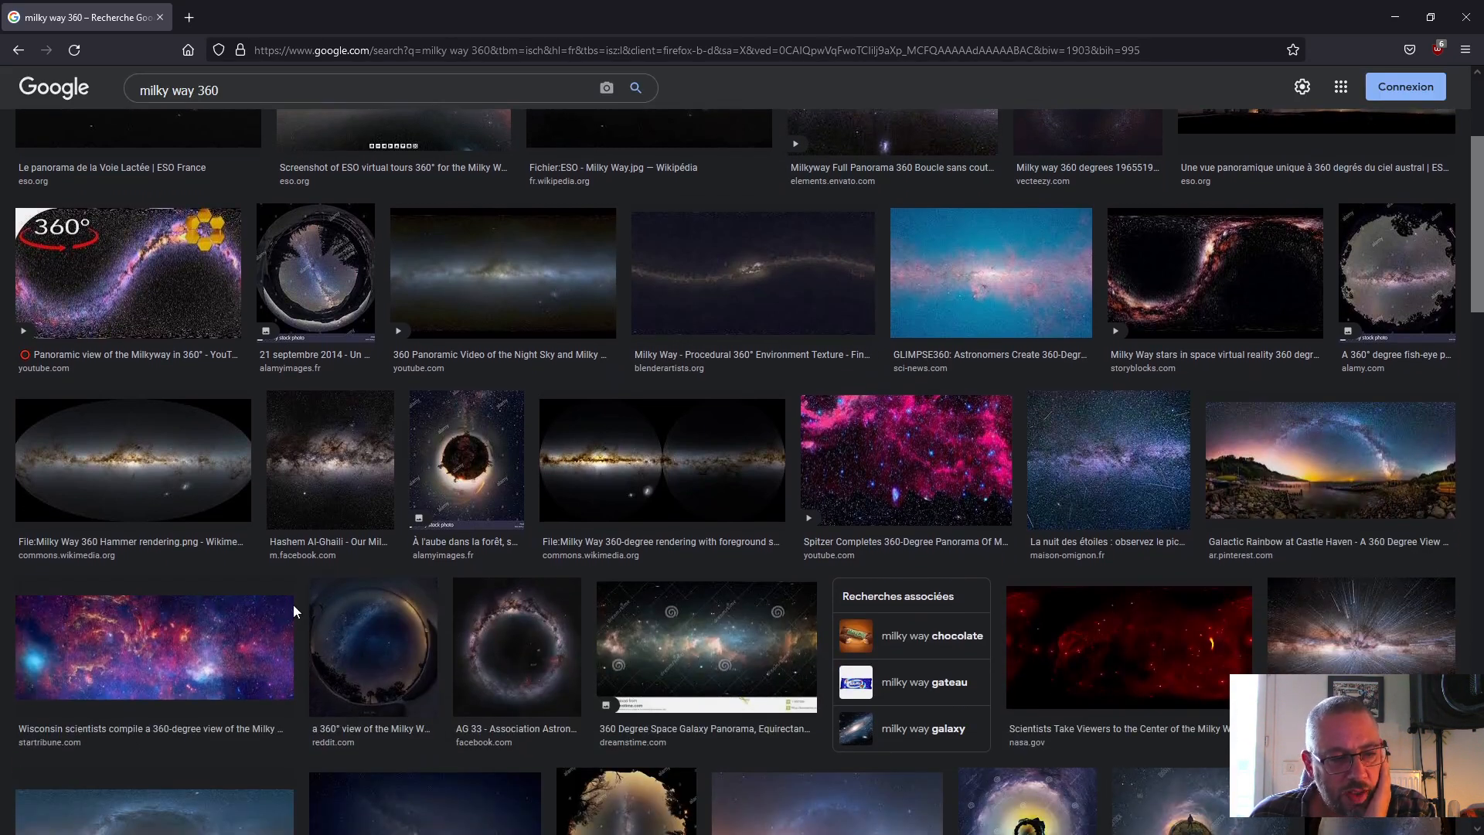
click(164, 643)
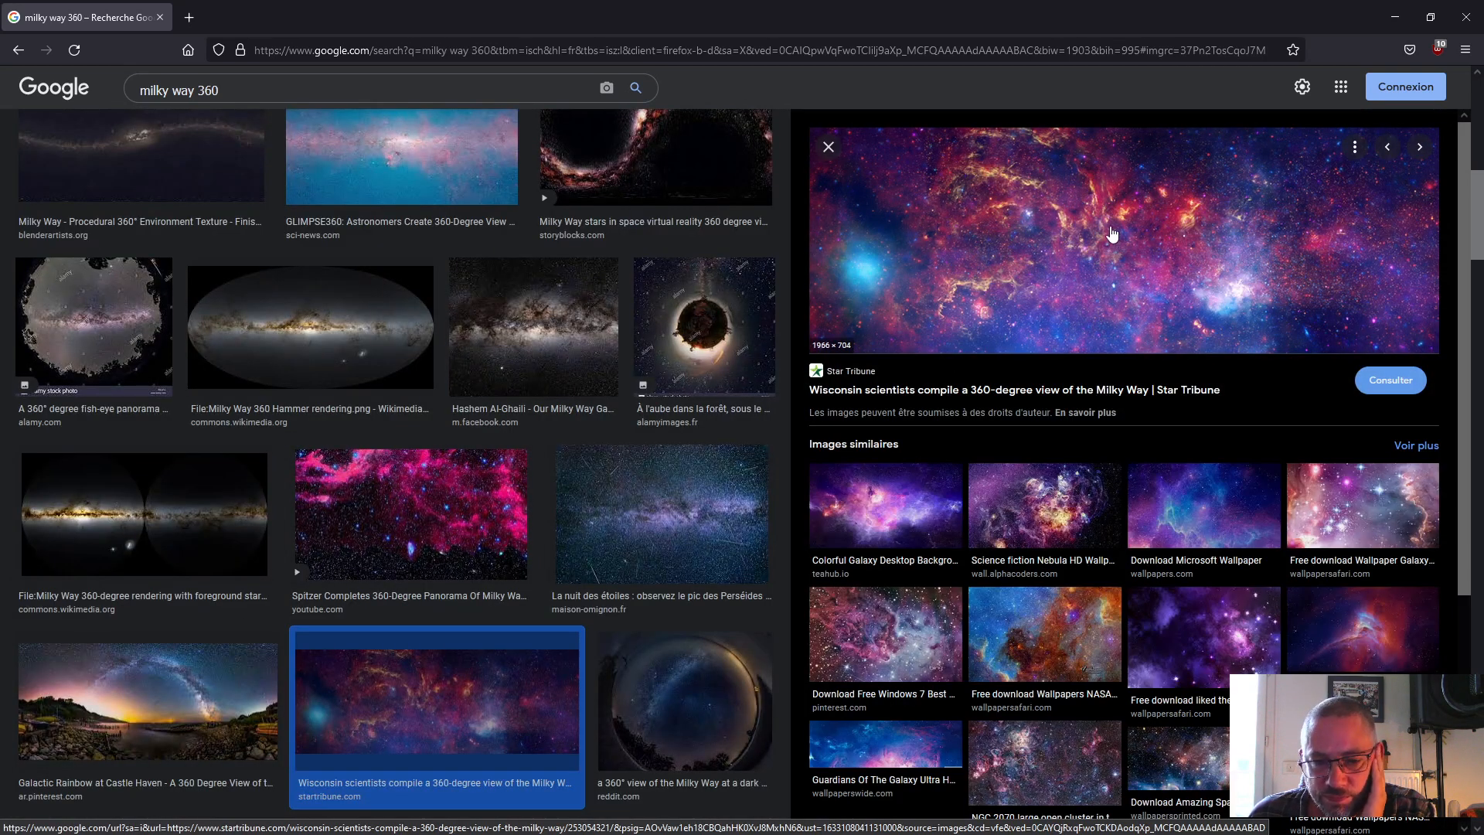
click(895, 504)
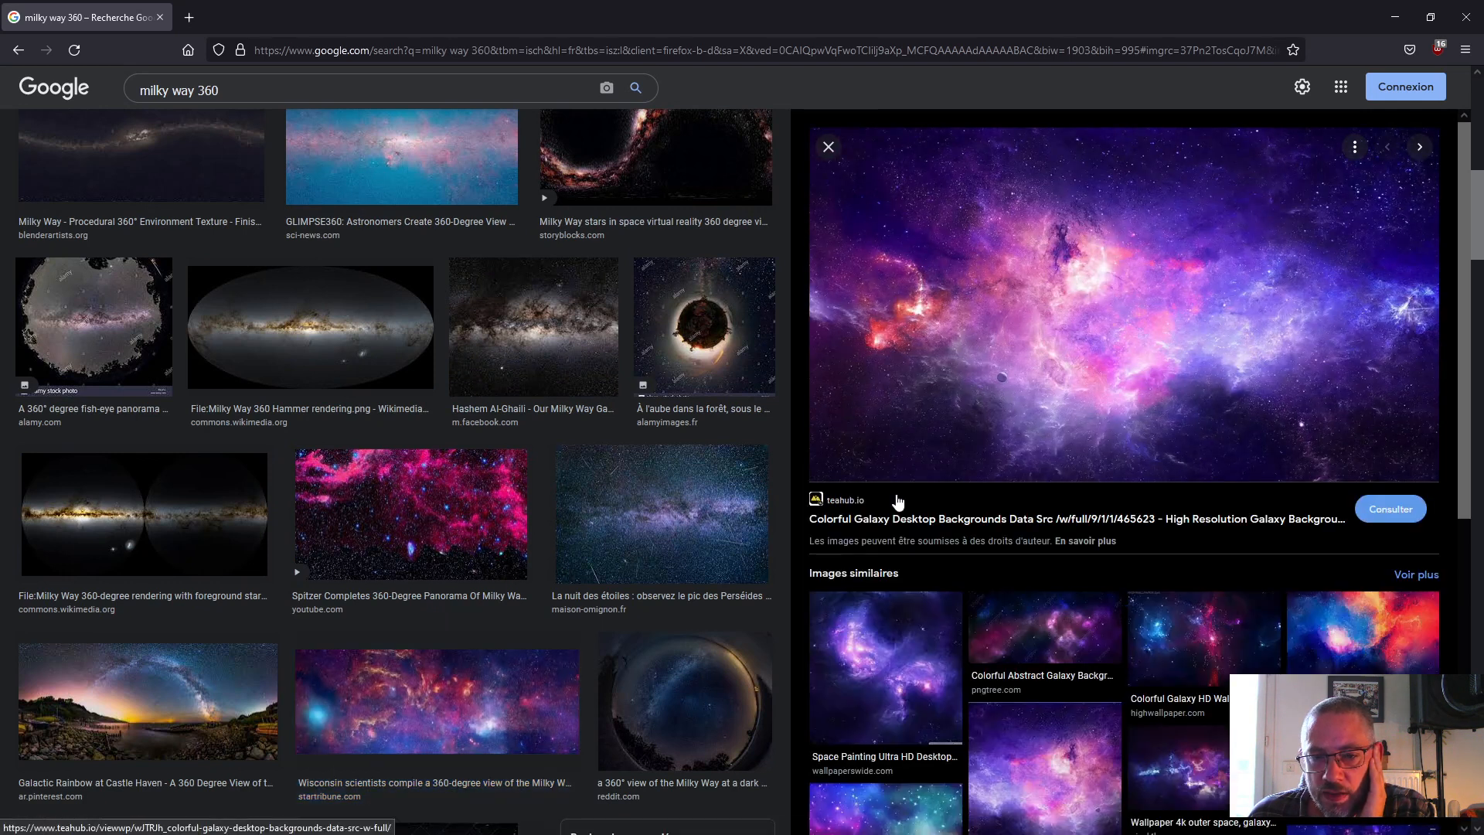
Step: Visit the teahub.io page of the Colorful Galaxy wallpaper and open its full-size image in a separate browser tab
click(1057, 312)
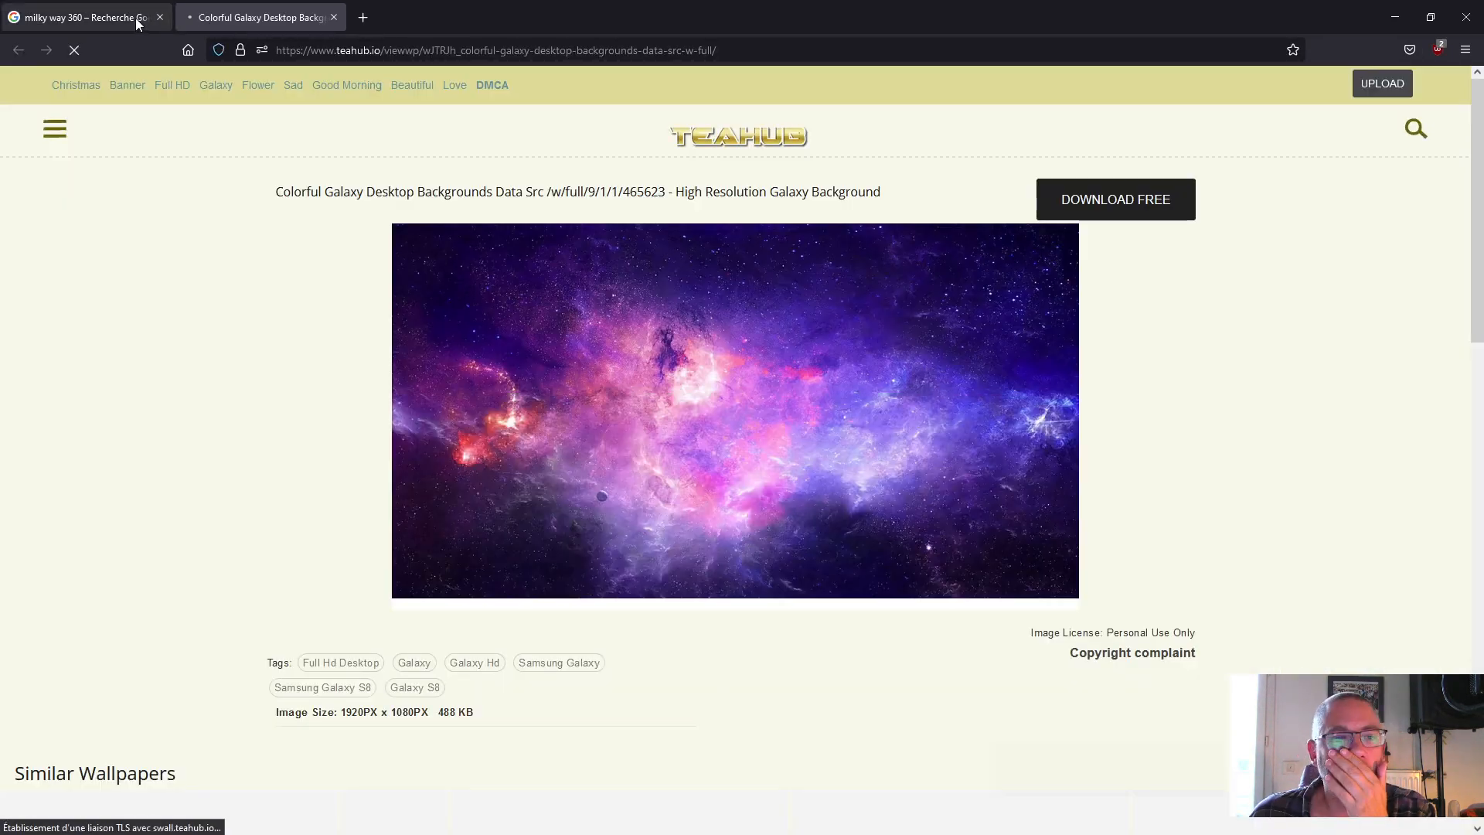
click(763, 428)
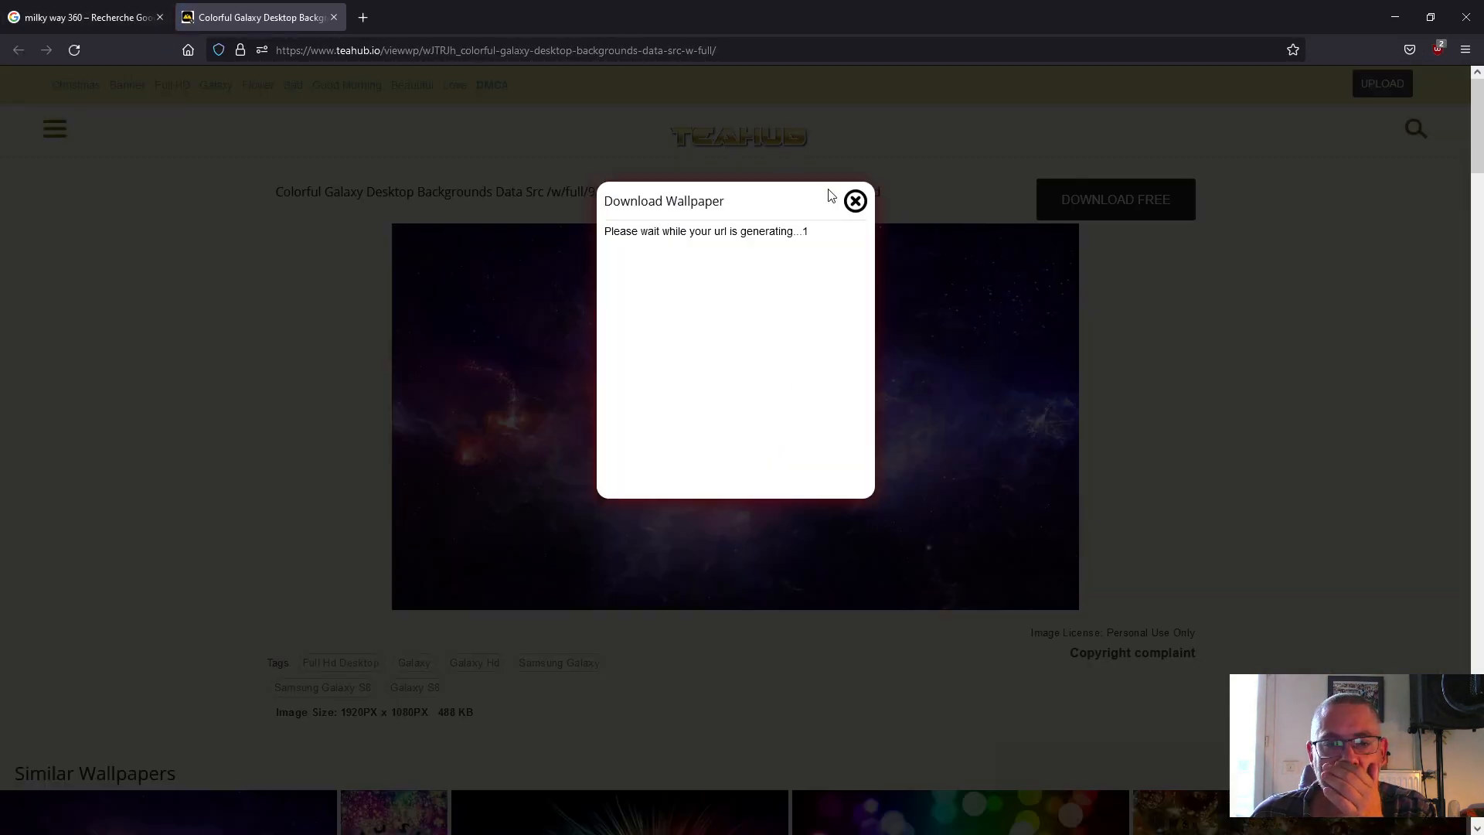
click(856, 202)
right_click(733, 379)
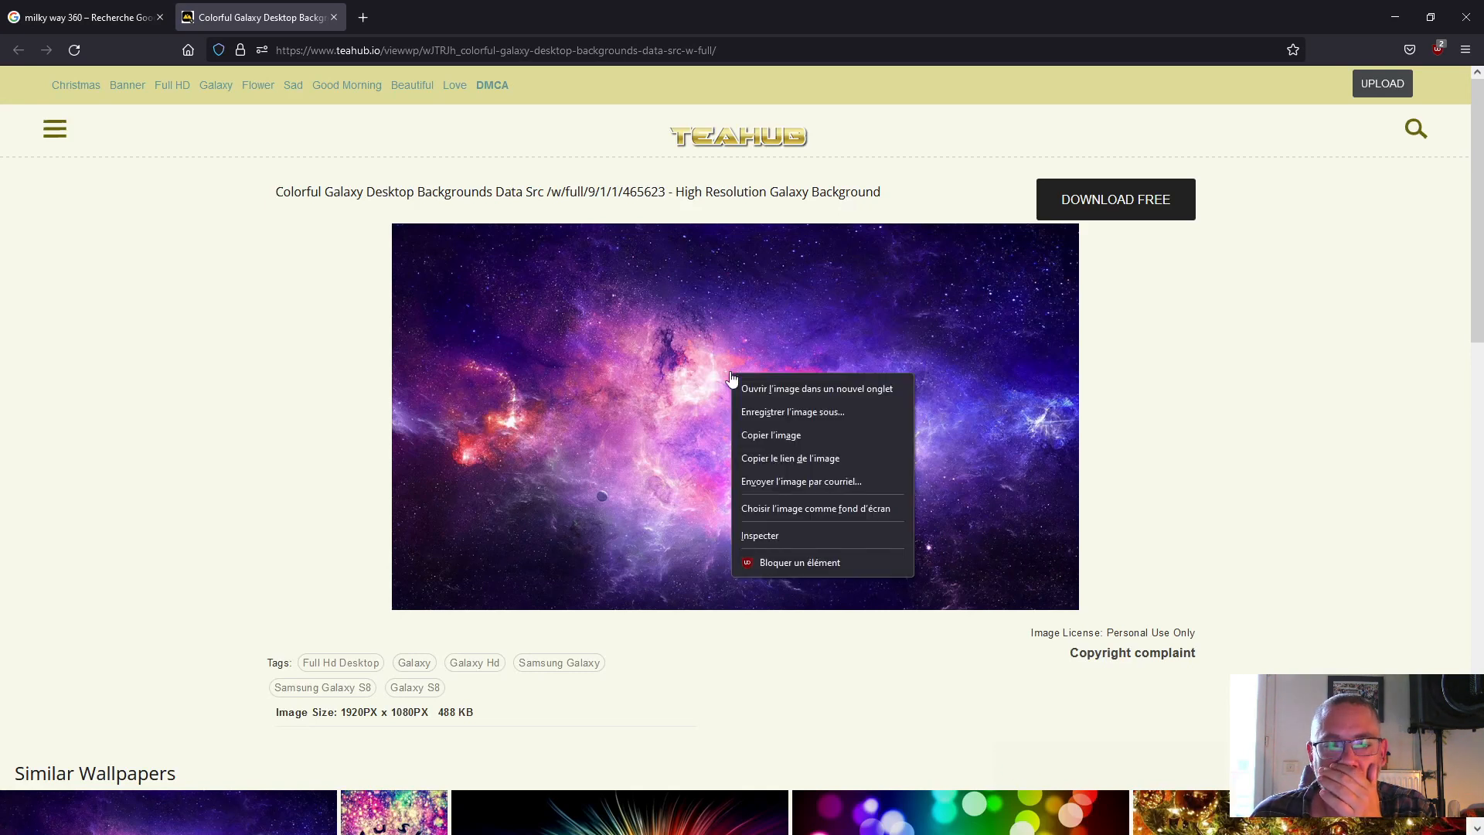
click(773, 389)
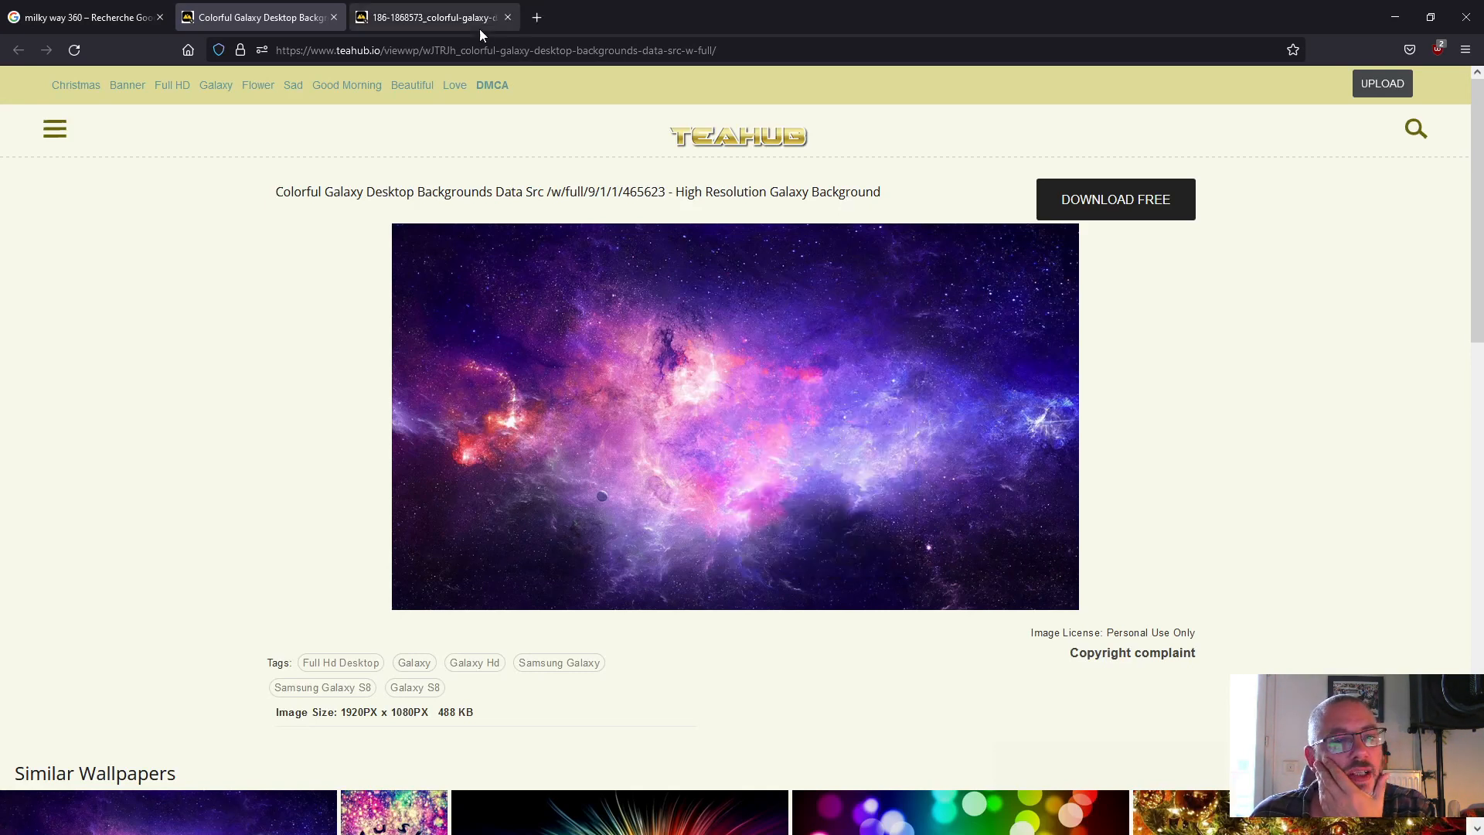
click(468, 17)
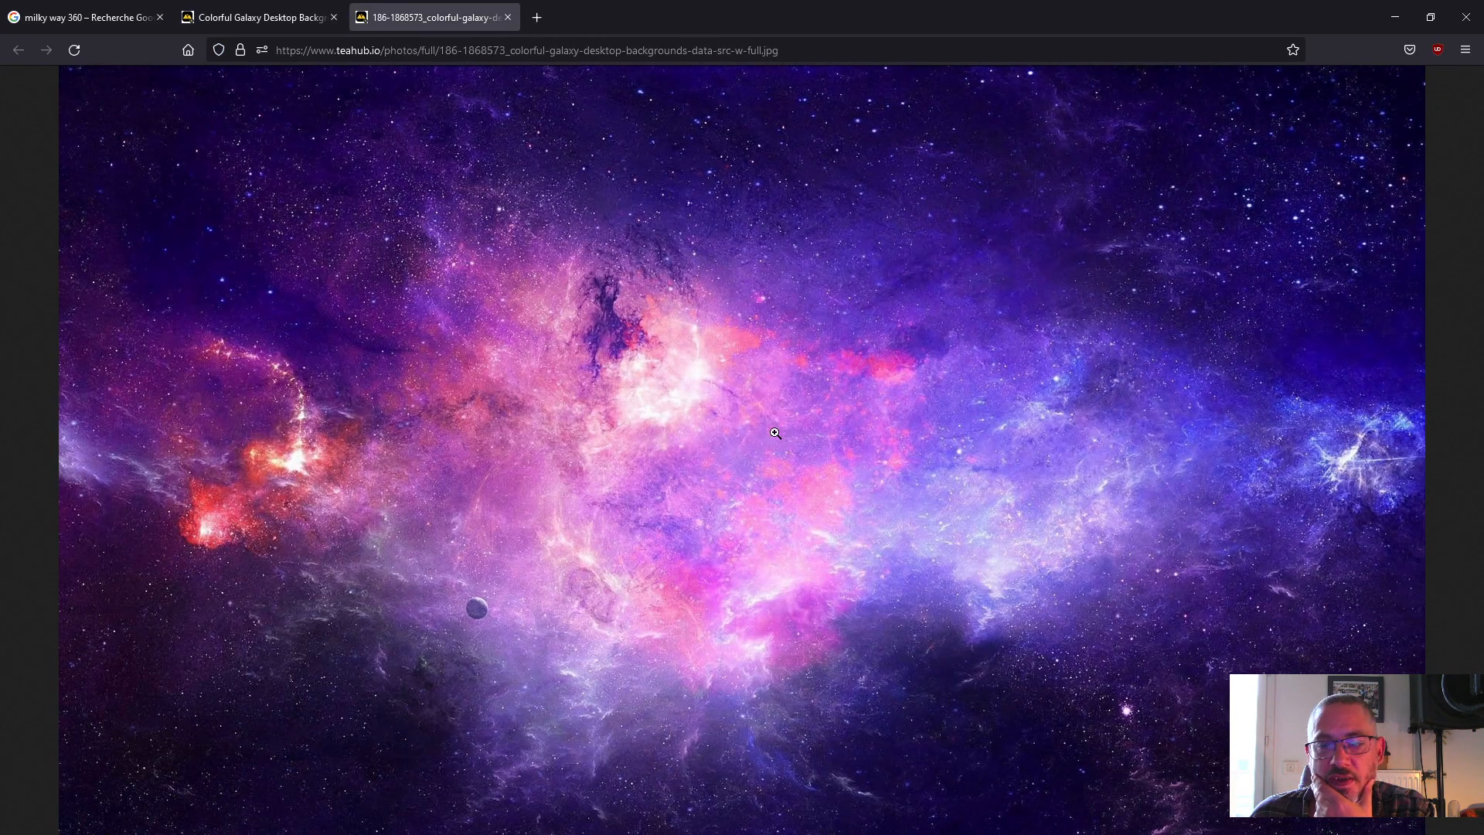
Step: Save the full-size galaxy image as a JPEG under its suggested file name in the 2022 folder
right_click(722, 380)
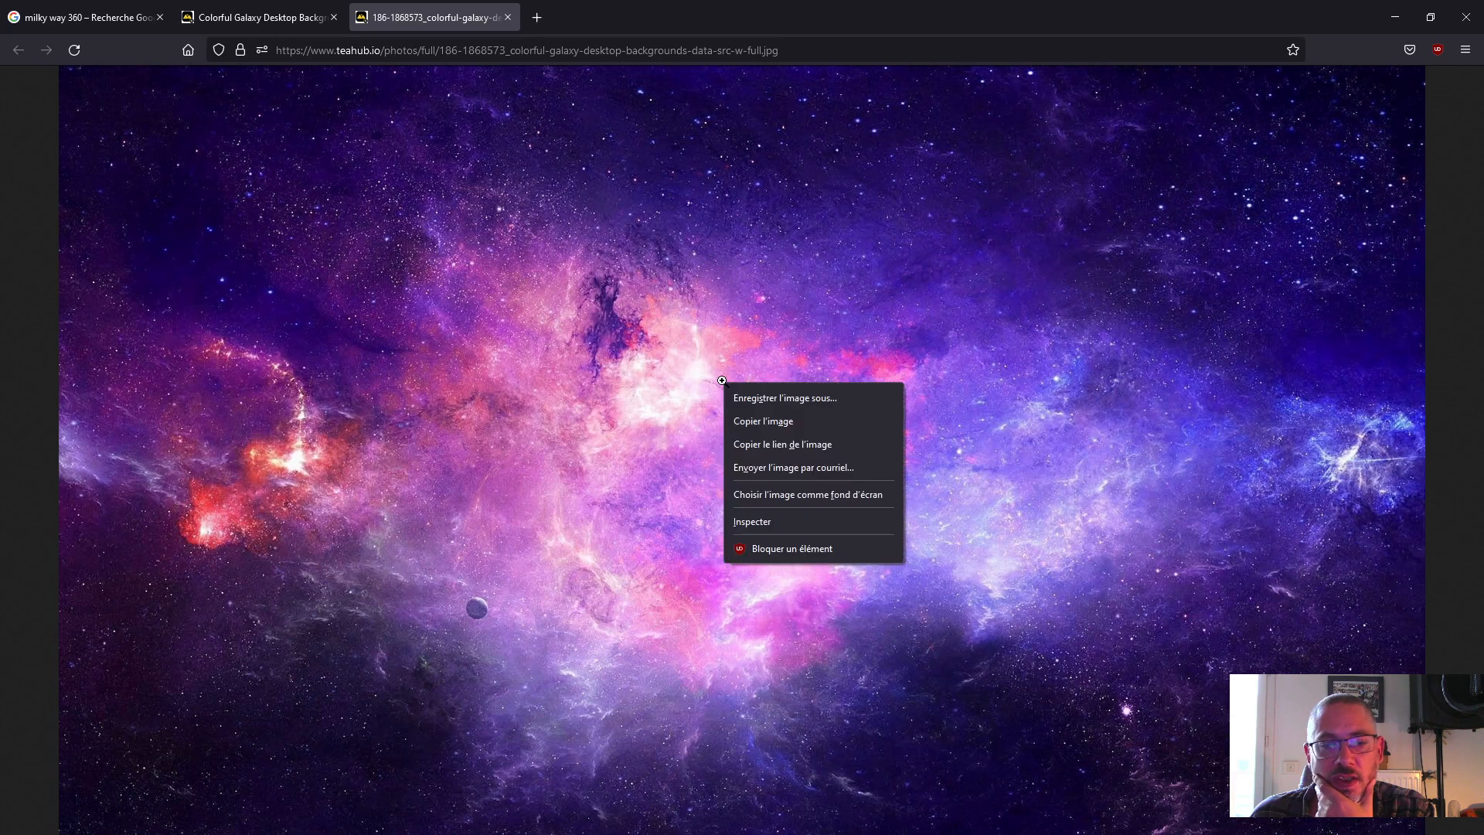
click(830, 399)
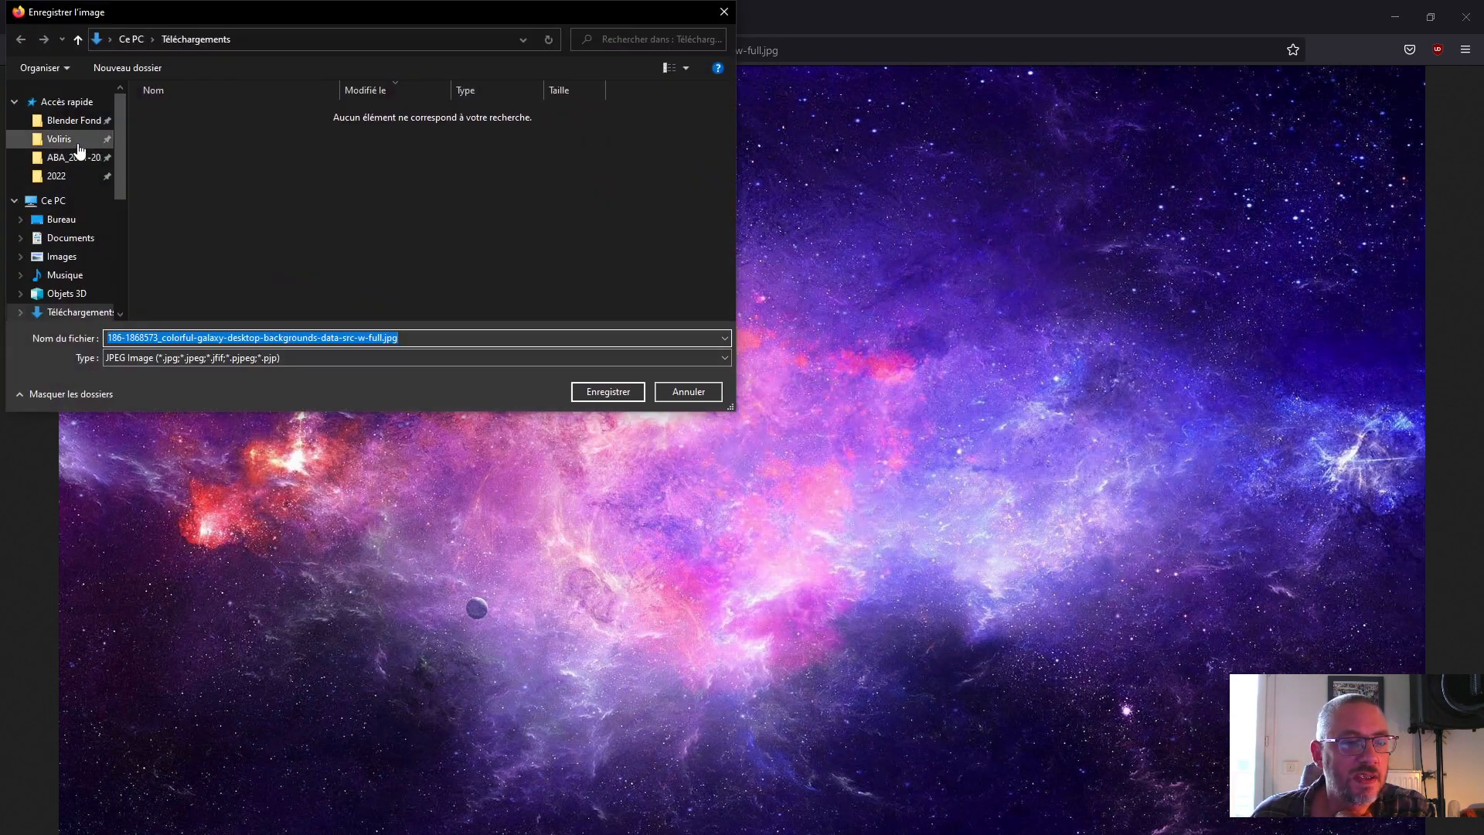
click(74, 177)
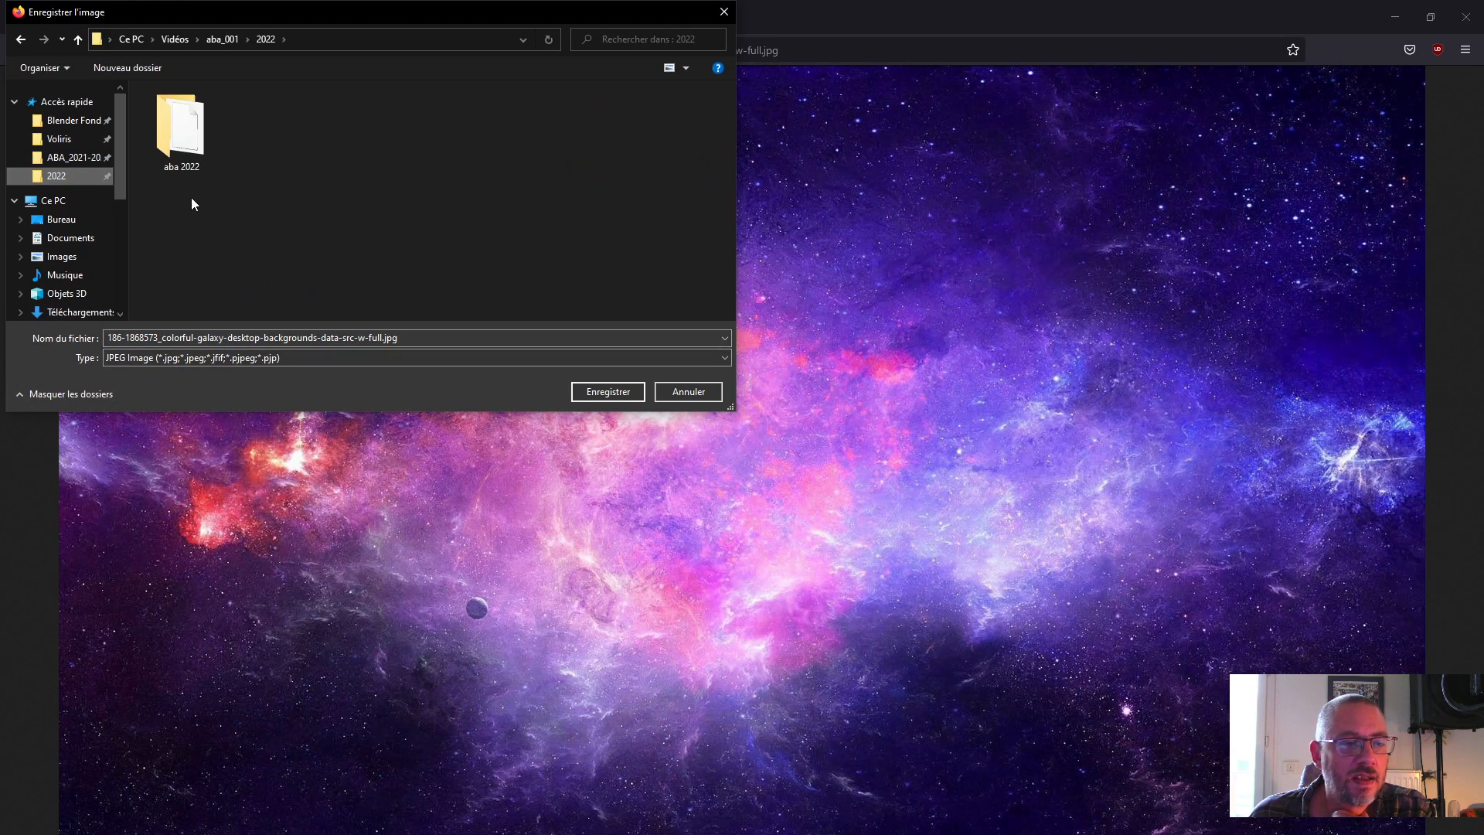
click(618, 393)
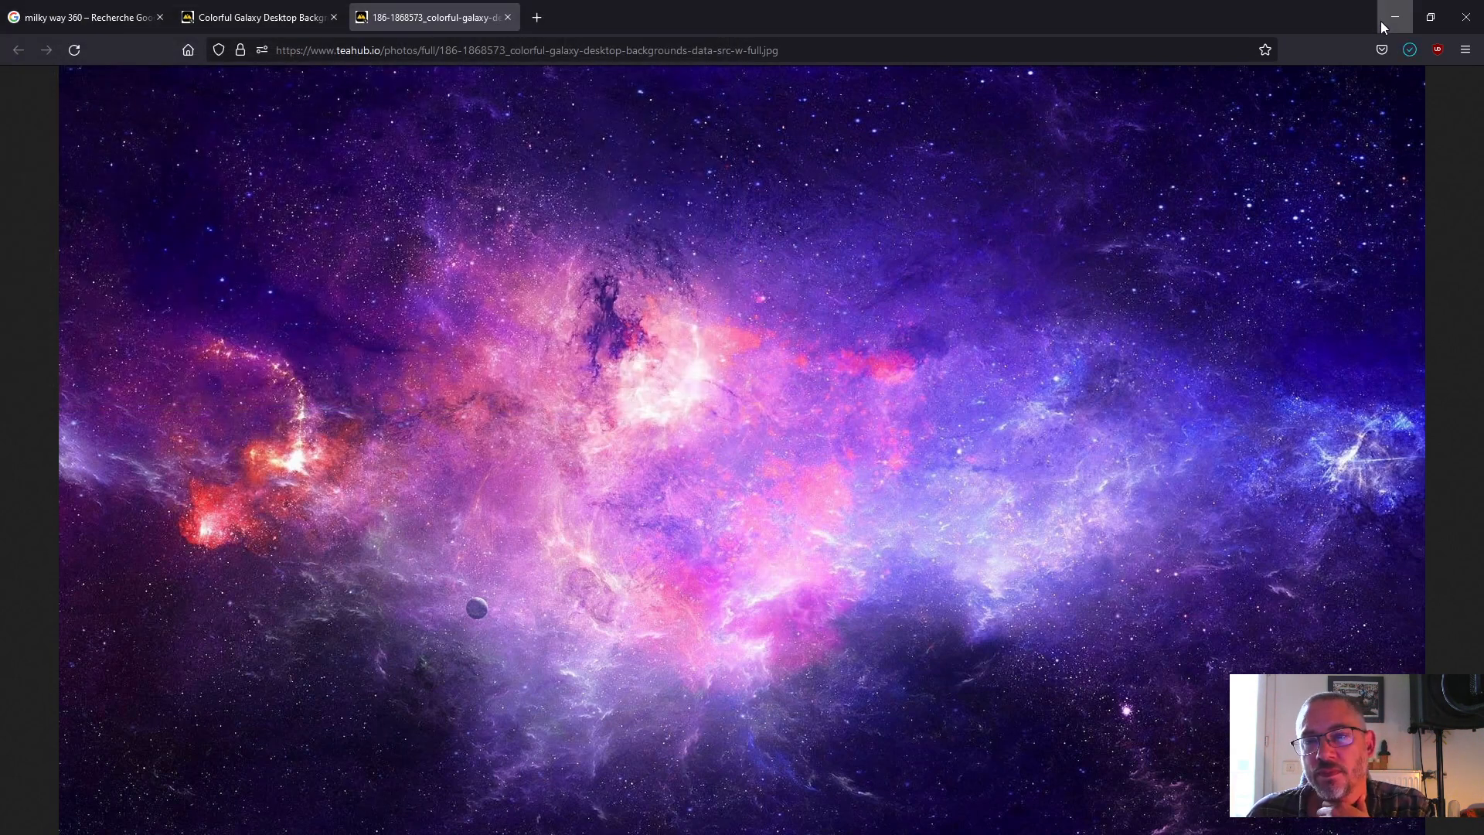
Step: Switch back to Blender and assign an Environment Texture to the World background color
click(1383, 21)
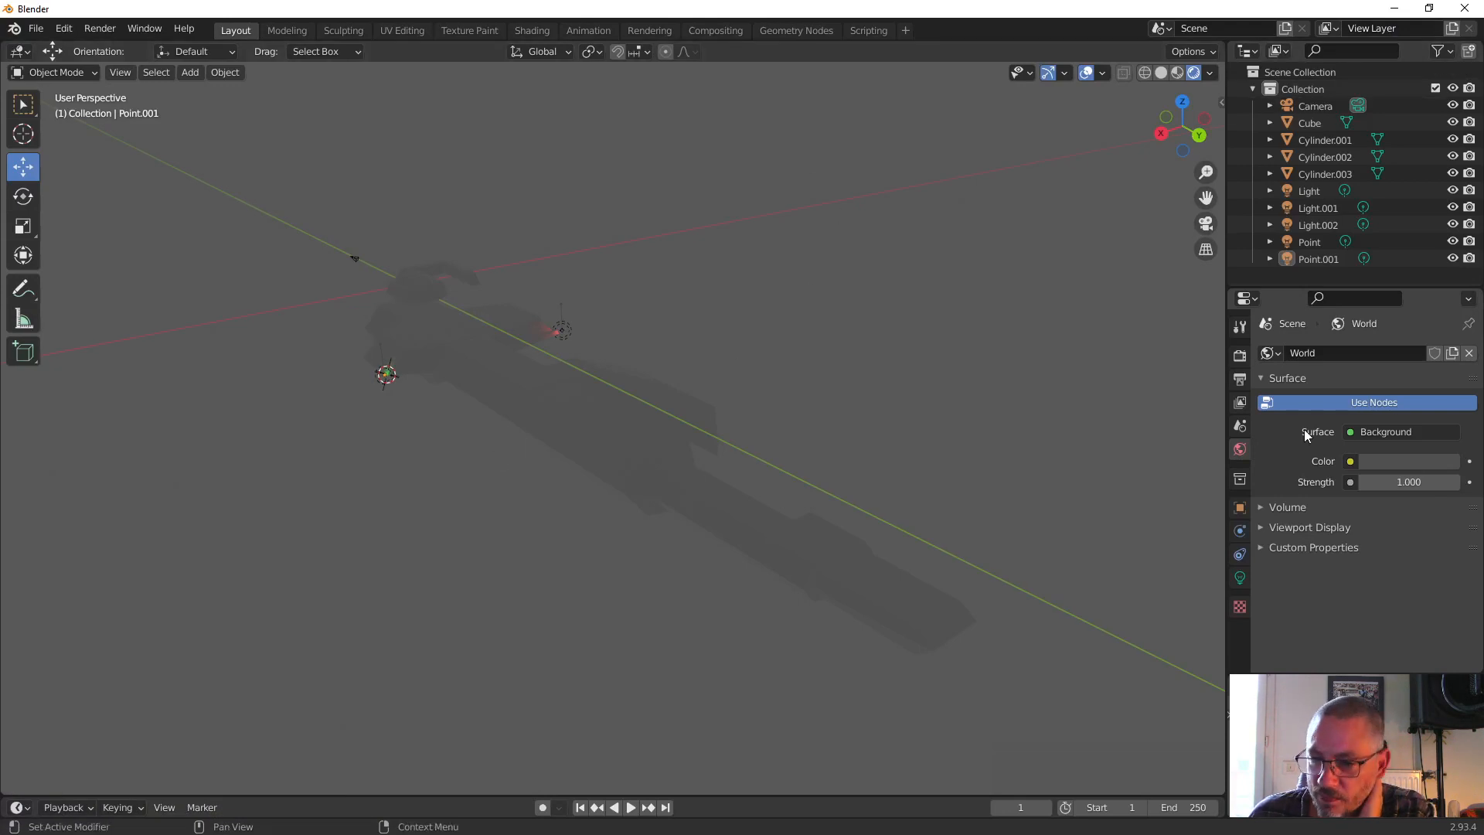
click(1351, 462)
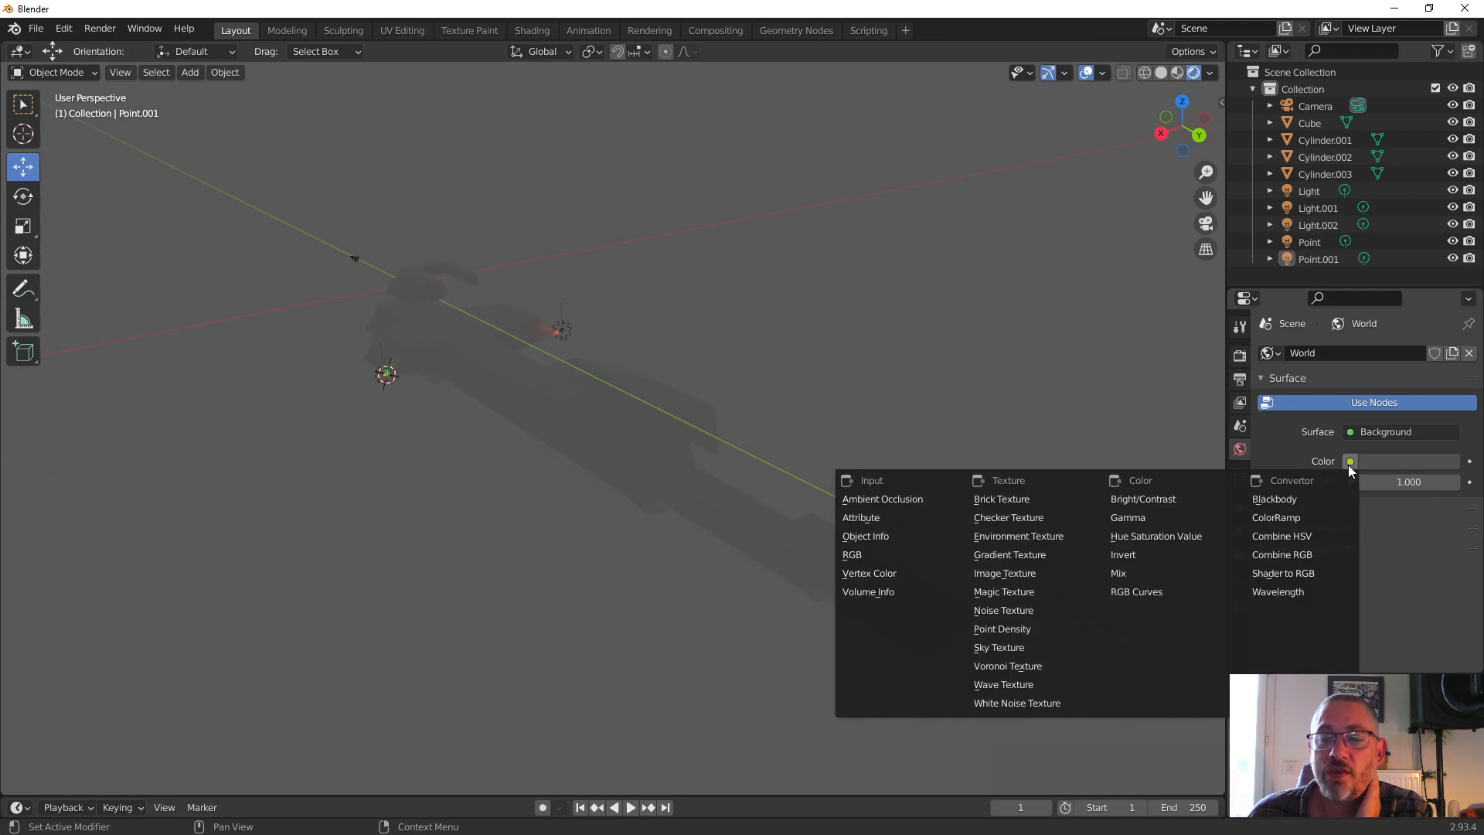
click(1066, 542)
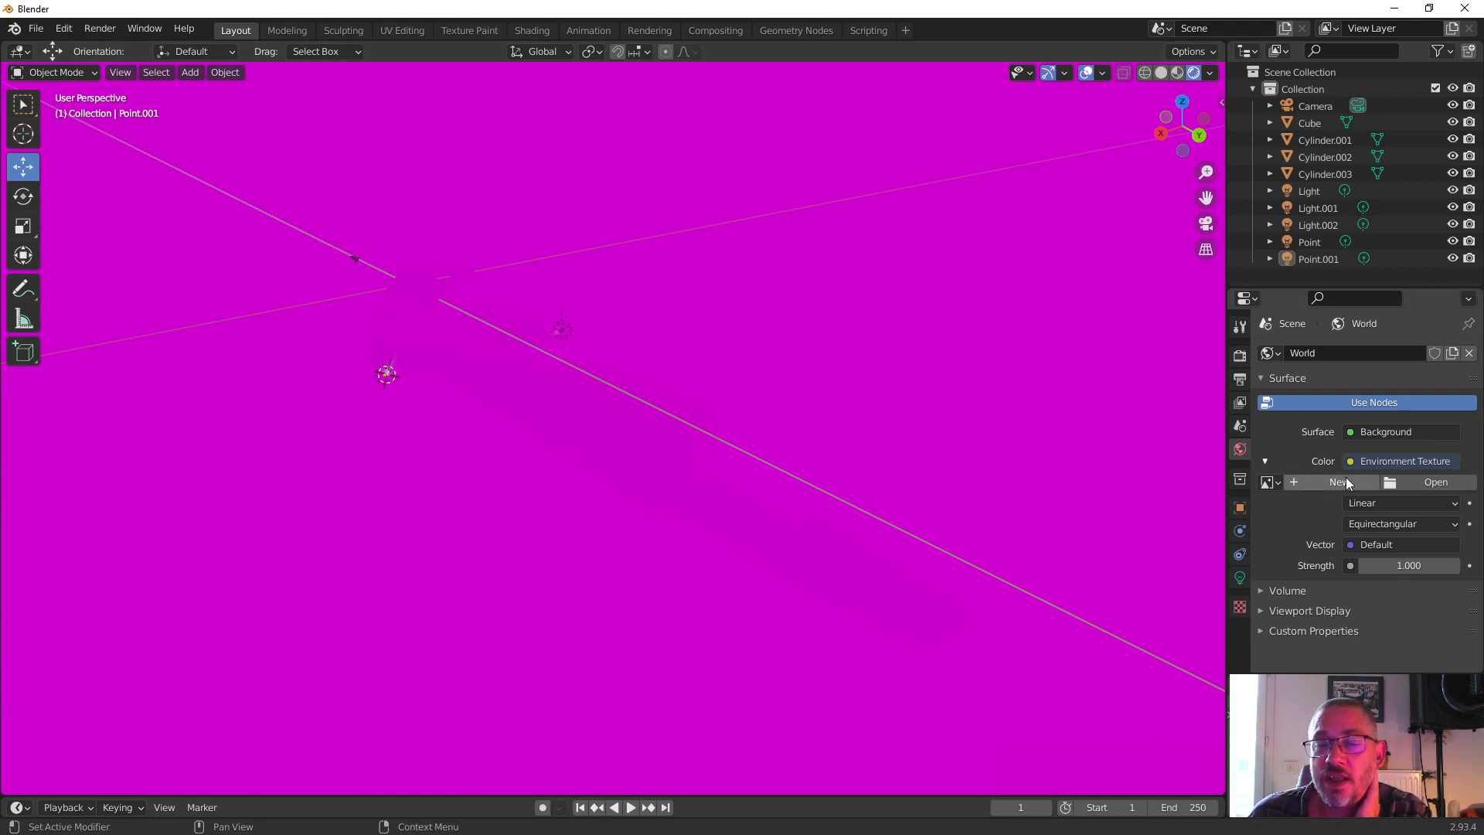
click(1418, 480)
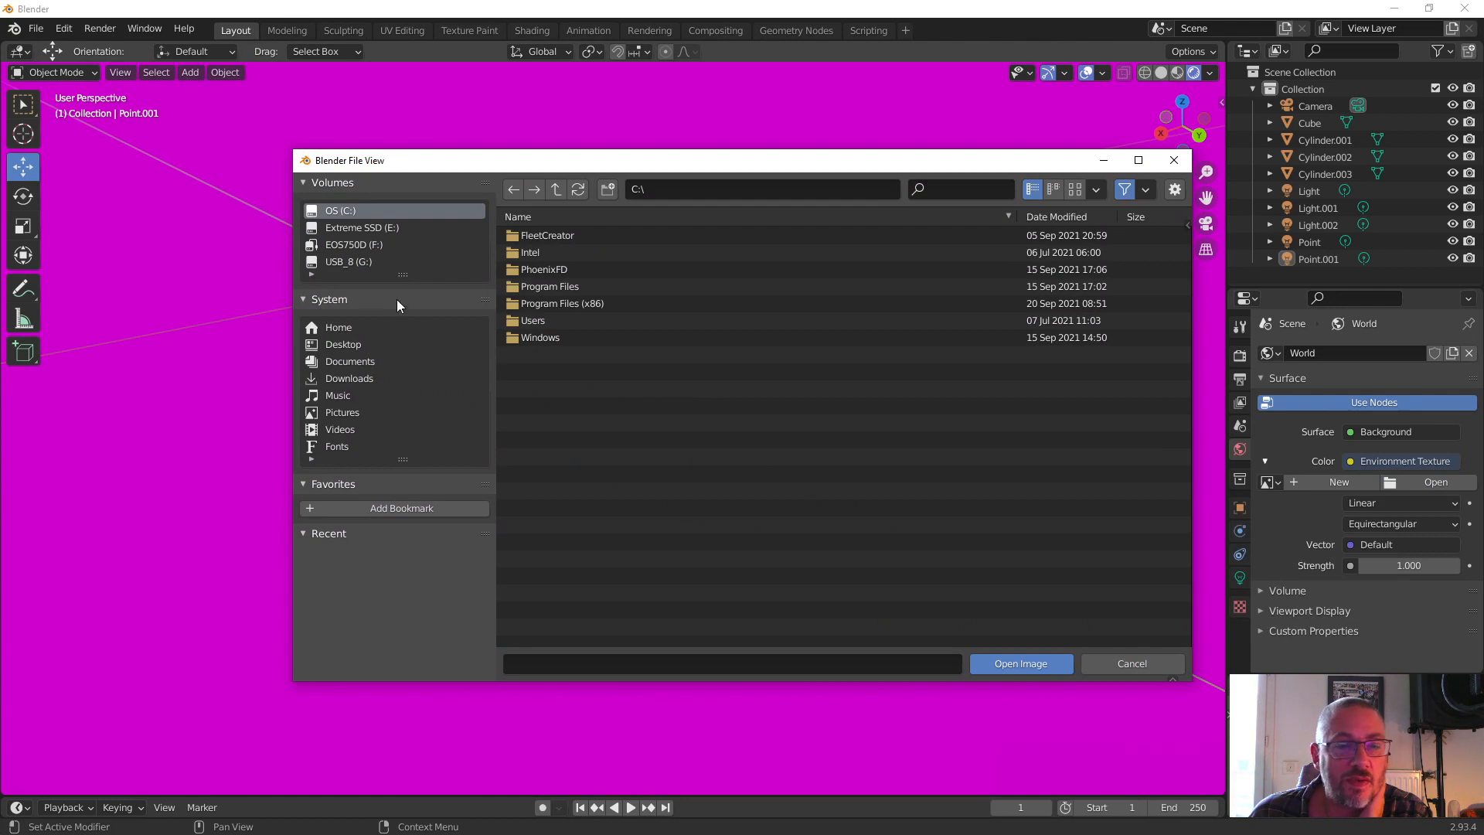
click(354, 362)
double_click(559, 269)
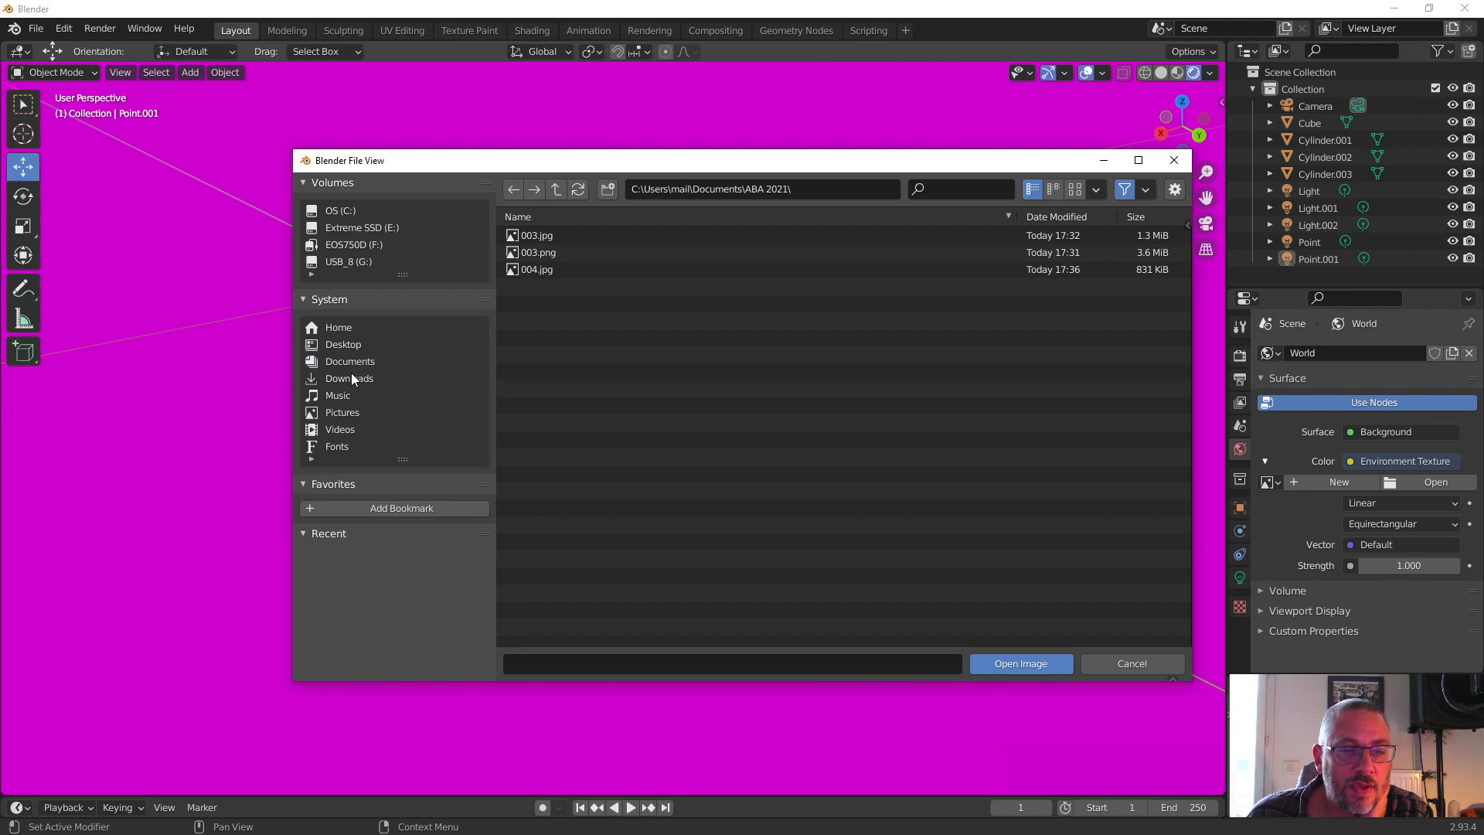
click(342, 430)
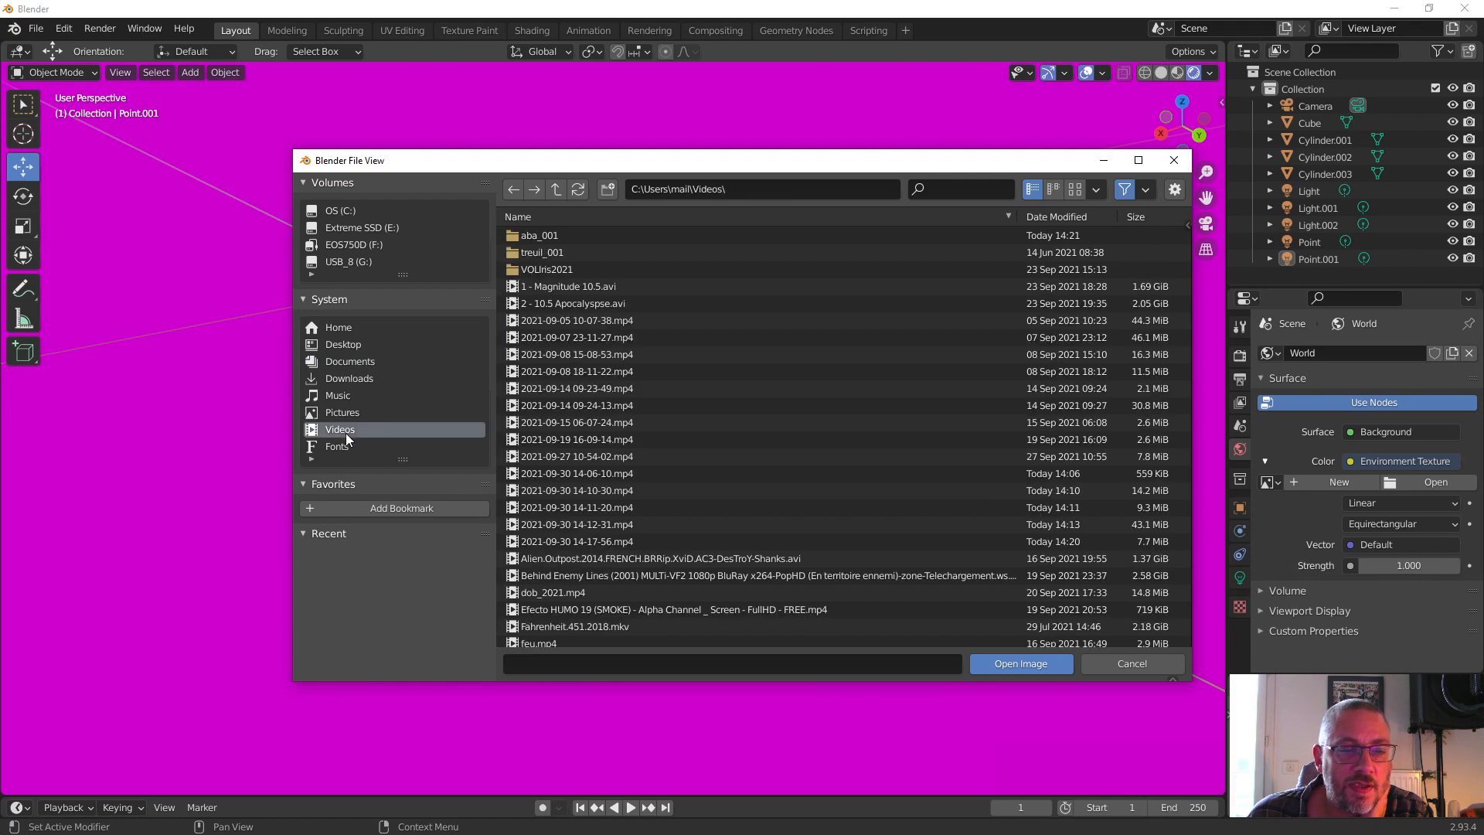
double_click(559, 235)
double_click(559, 235)
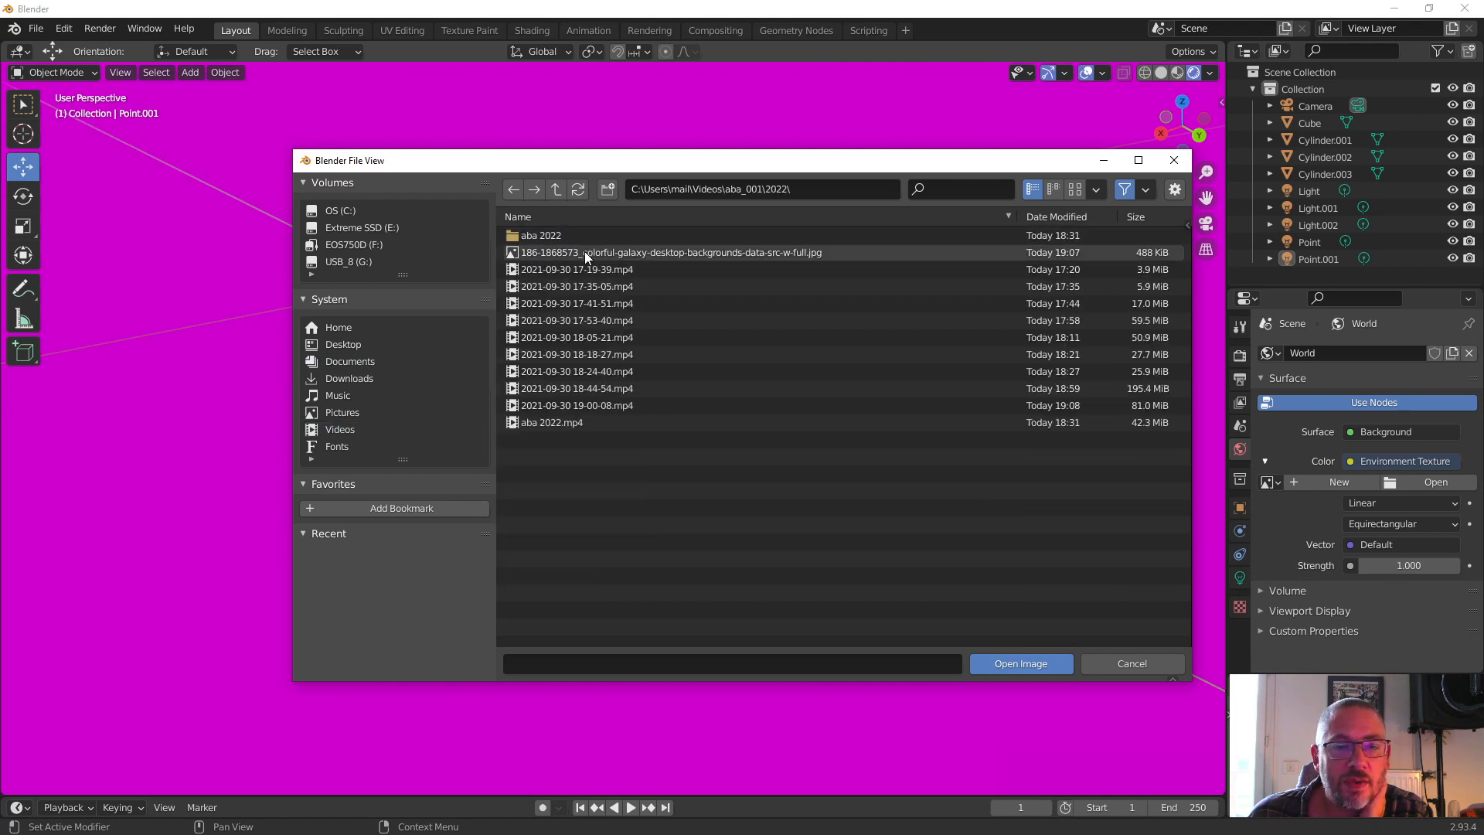
double_click(584, 252)
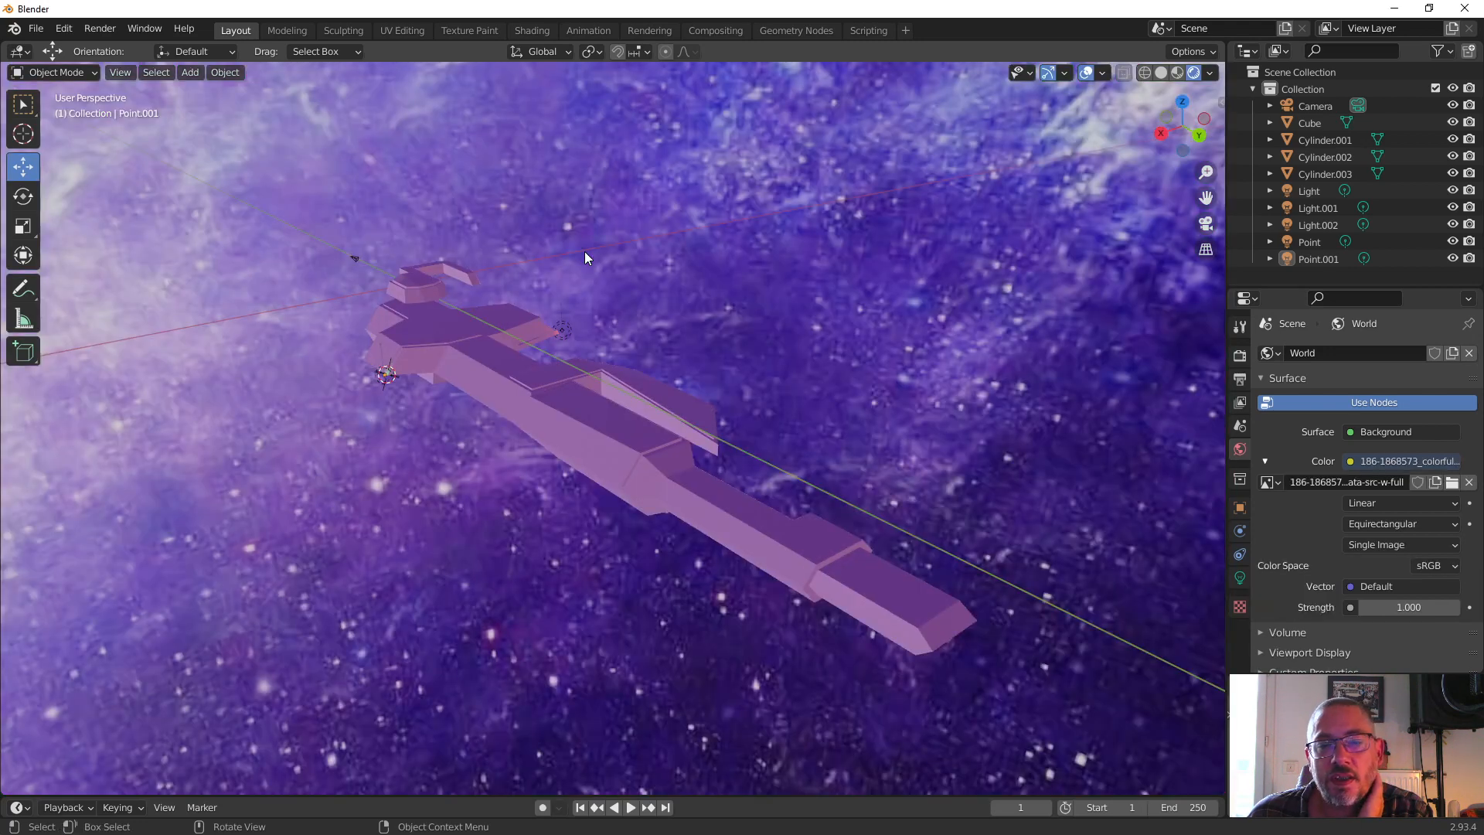
Step: Inspect the spaceship against the galaxy surroundings from several angles
middle_drag(848, 389, 69, 387)
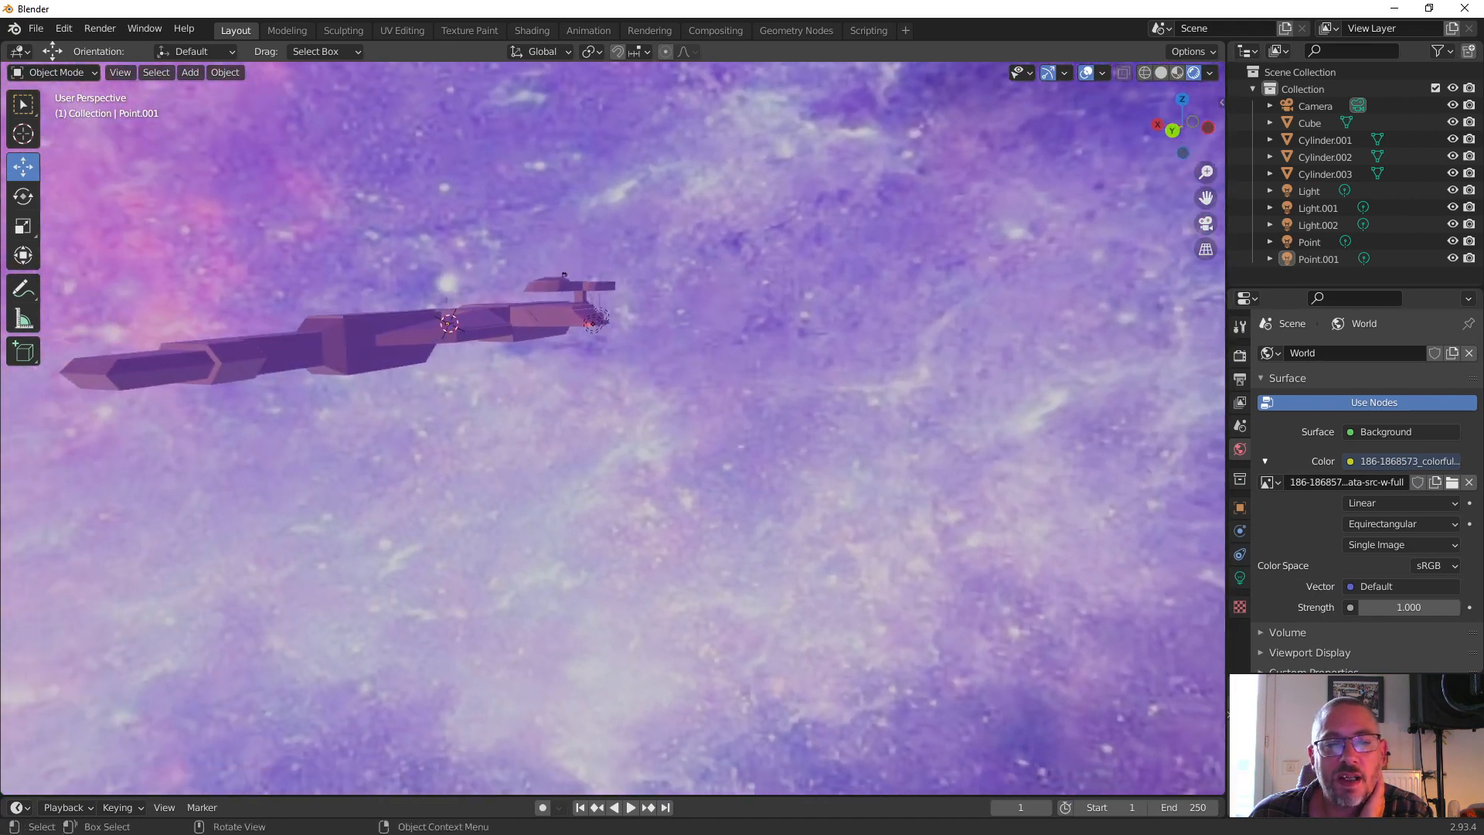
middle_drag(539, 398, 899, 164)
middle_drag(825, 542, 548, 522)
shift+middle_drag(711, 421, 793, 388)
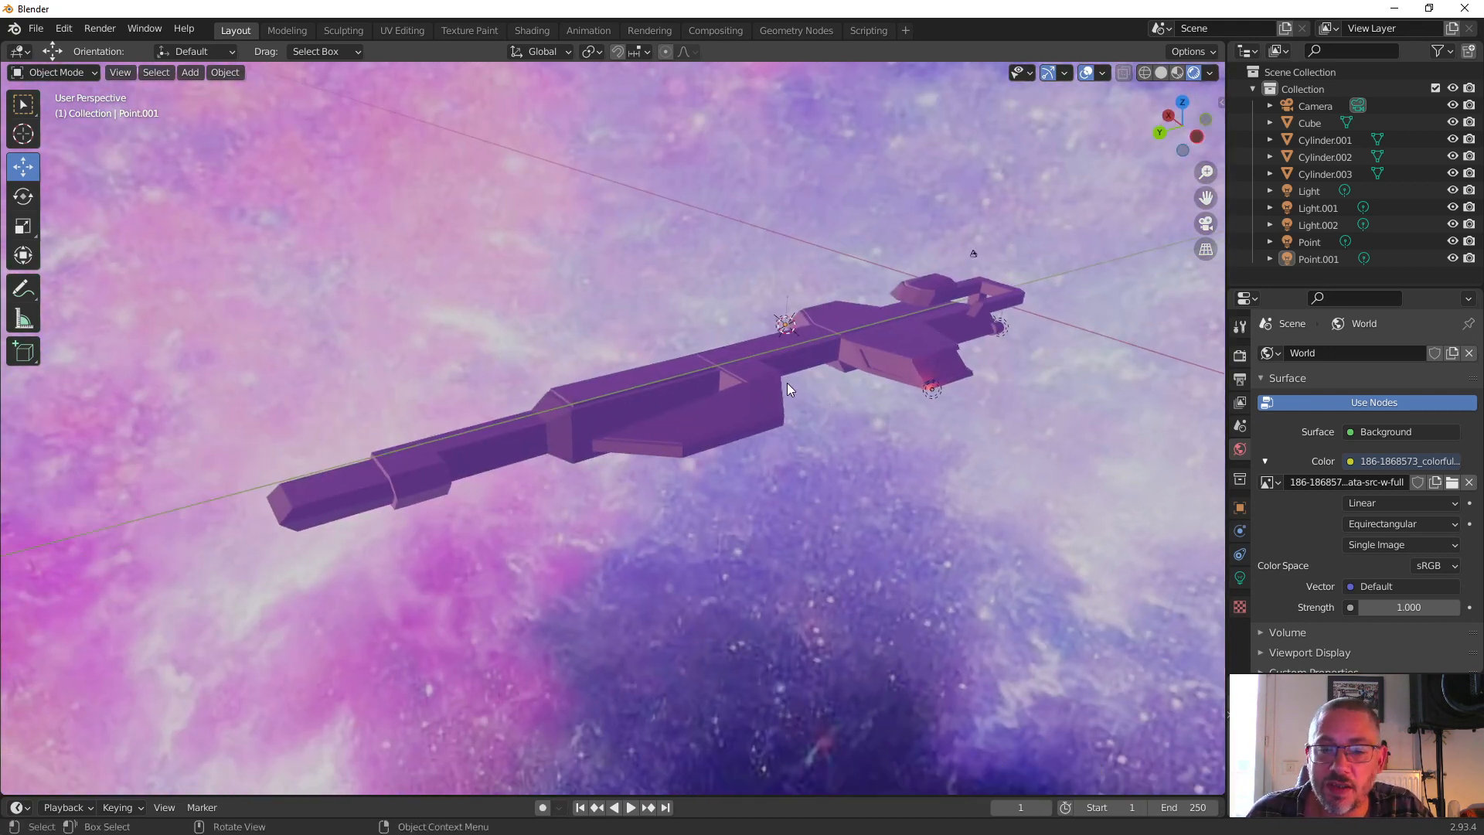